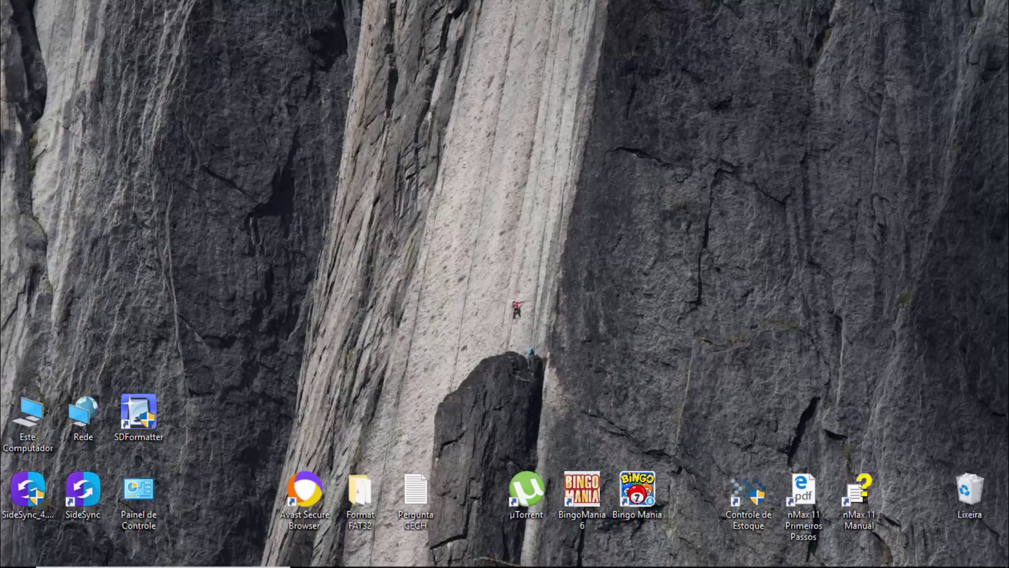
- Open the recalbox folder on the Seagate Expansion Drive (F:)
{"action": "left_click", "coordinate": [344, 553]}
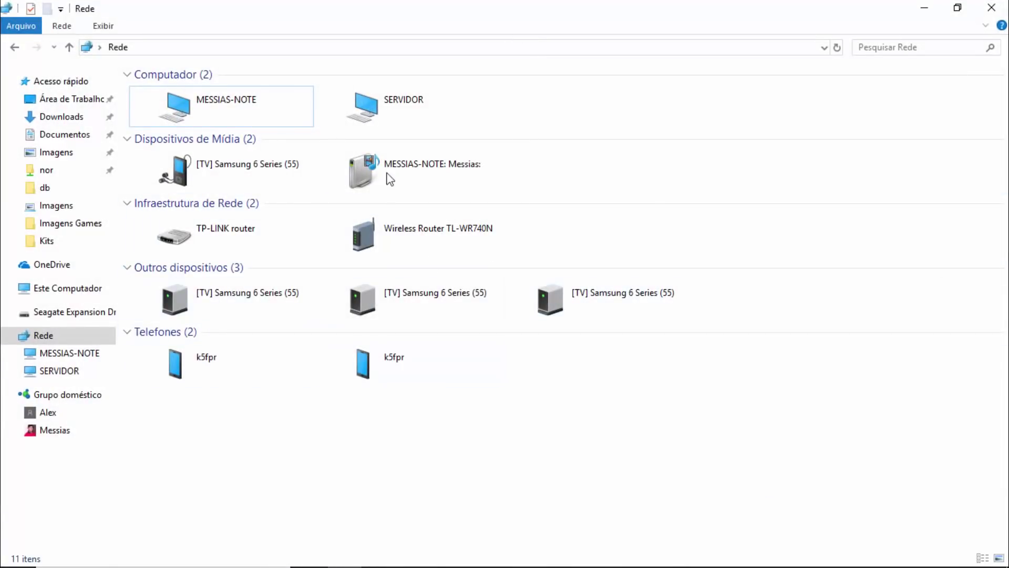
{"action": "left_click", "coordinate": [73, 317]}
{"action": "left_click", "coordinate": [184, 96]}
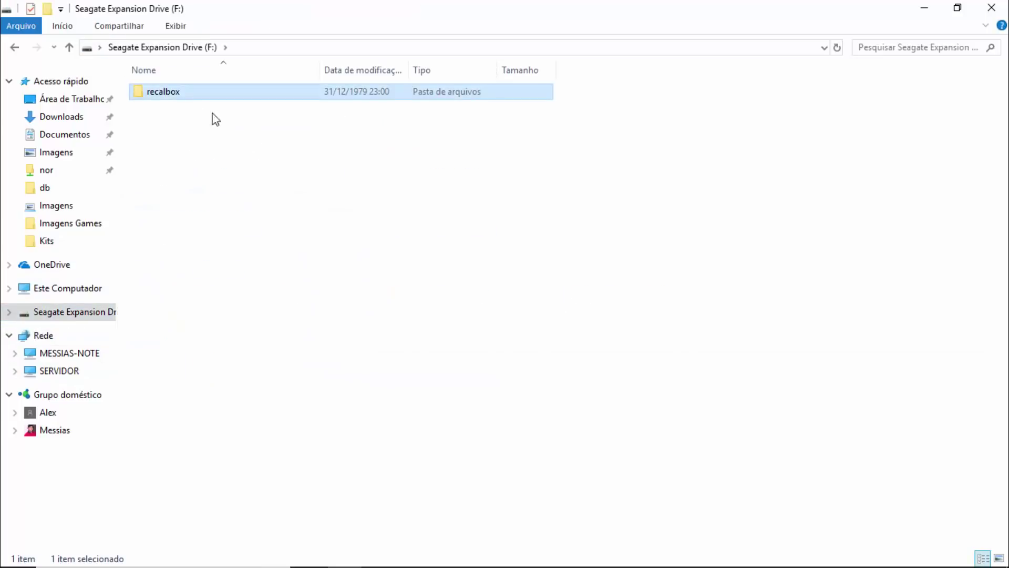
{"action": "double_click", "coordinate": [194, 98]}
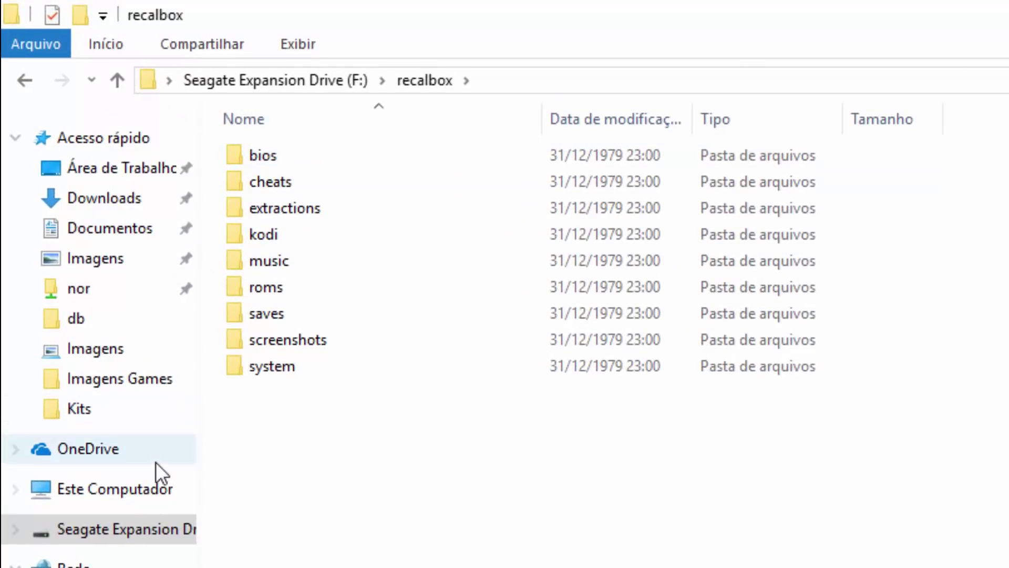
- Check the Seagate drive's Properties, then return to the F: drive root
{"action": "right_click", "coordinate": [127, 528]}
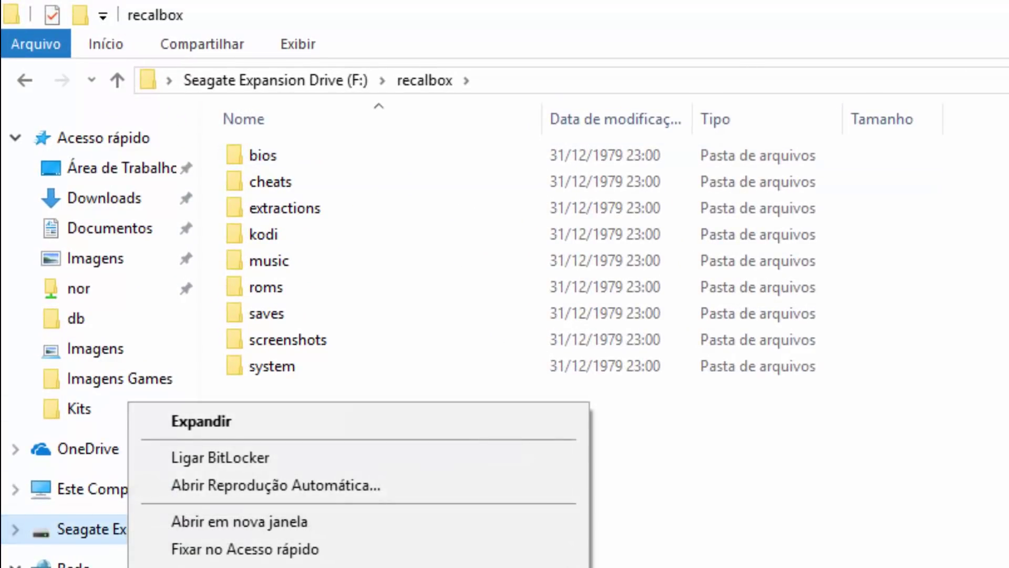
{"action": "left_click", "coordinate": [242, 566]}
{"action": "left_click_drag", "start_coordinate": [479, 338], "coordinate": [716, 89]}
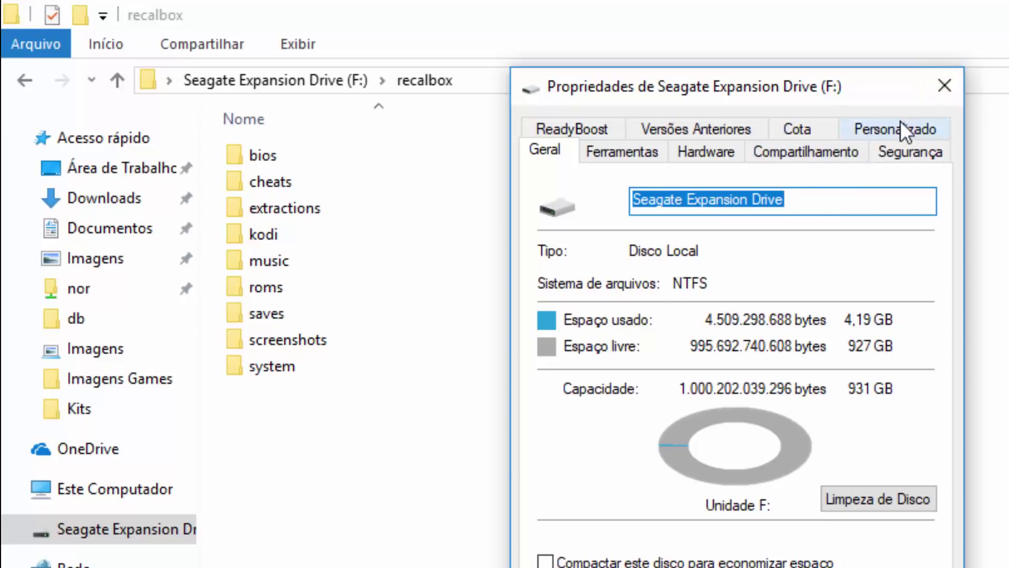
{"action": "left_click", "coordinate": [943, 86]}
{"action": "left_click", "coordinate": [319, 79]}
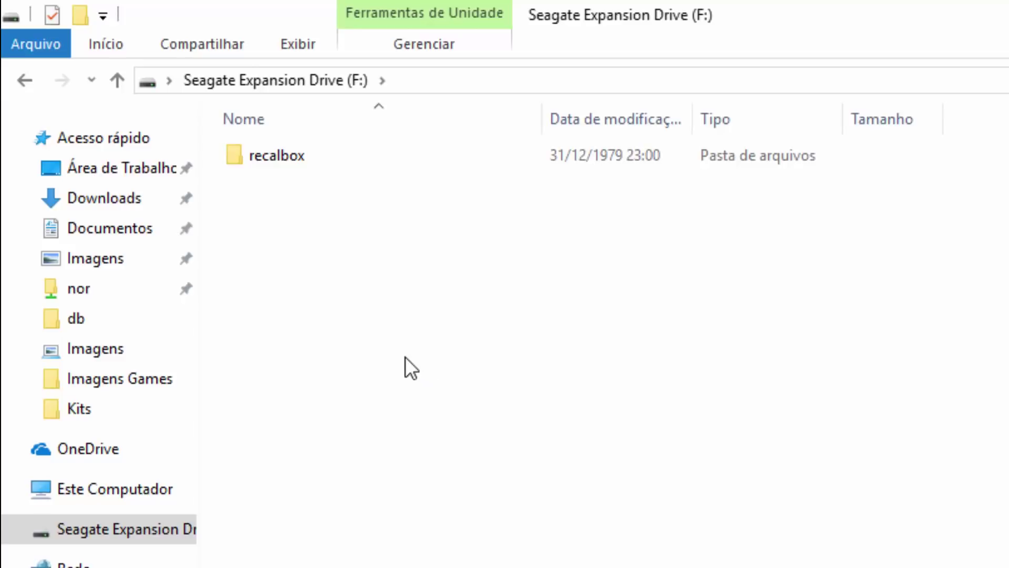
{"action": "left_click", "coordinate": [279, 161]}
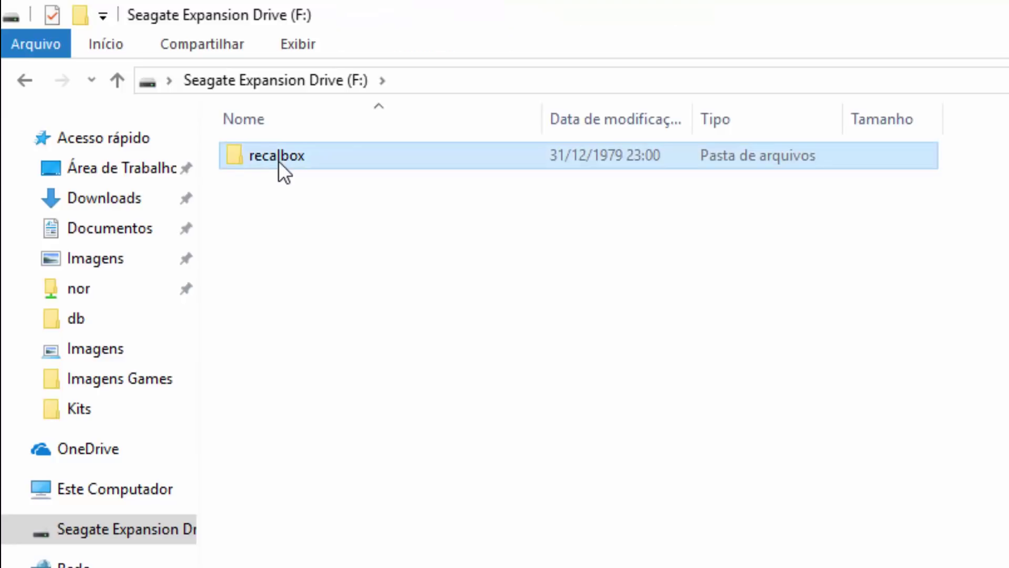
{"action": "double_click", "coordinate": [285, 165]}
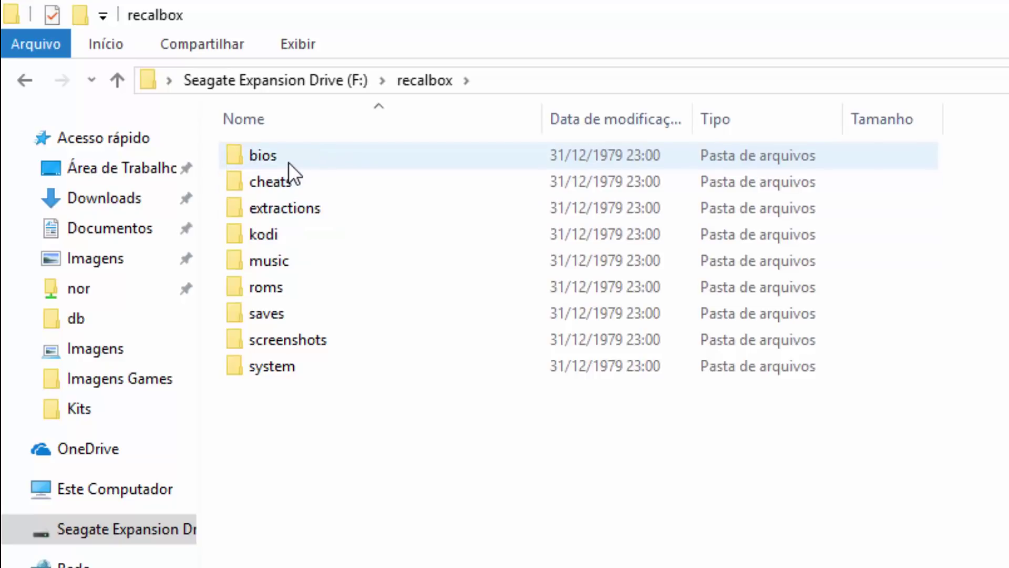
{"action": "double_click", "coordinate": [298, 297]}
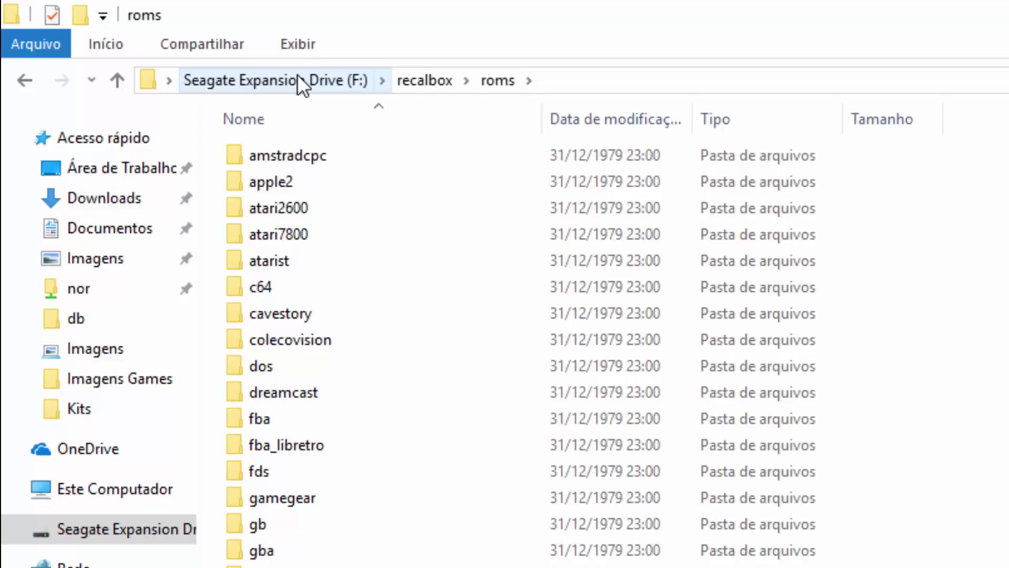
{"action": "left_click", "coordinate": [298, 74]}
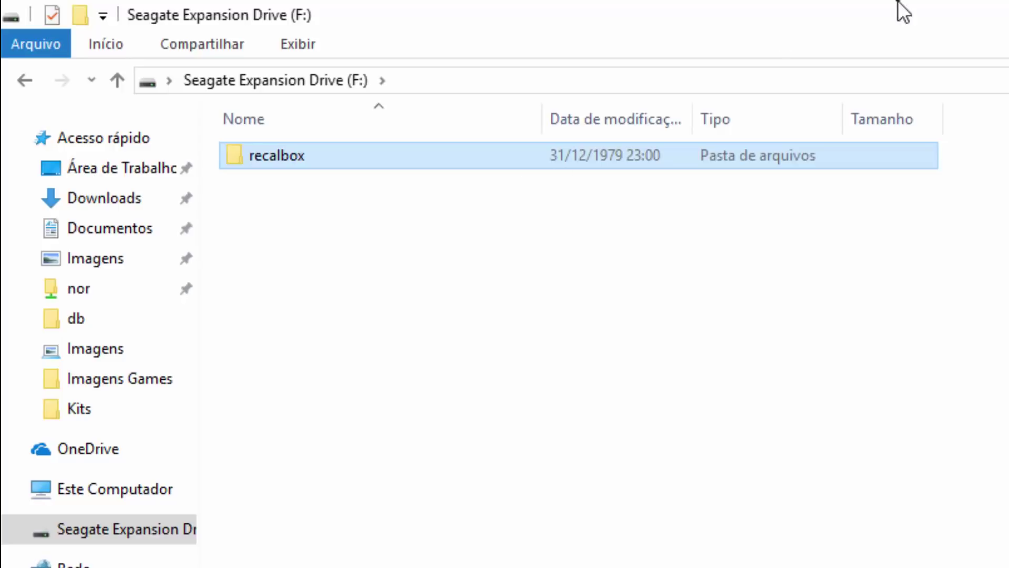
- Open a second Explorer window and browse to Arquivos (D:)\Jogos\Dreamcast
{"action": "left_click_drag", "start_coordinate": [856, 27], "coordinate": [1008, 39]}
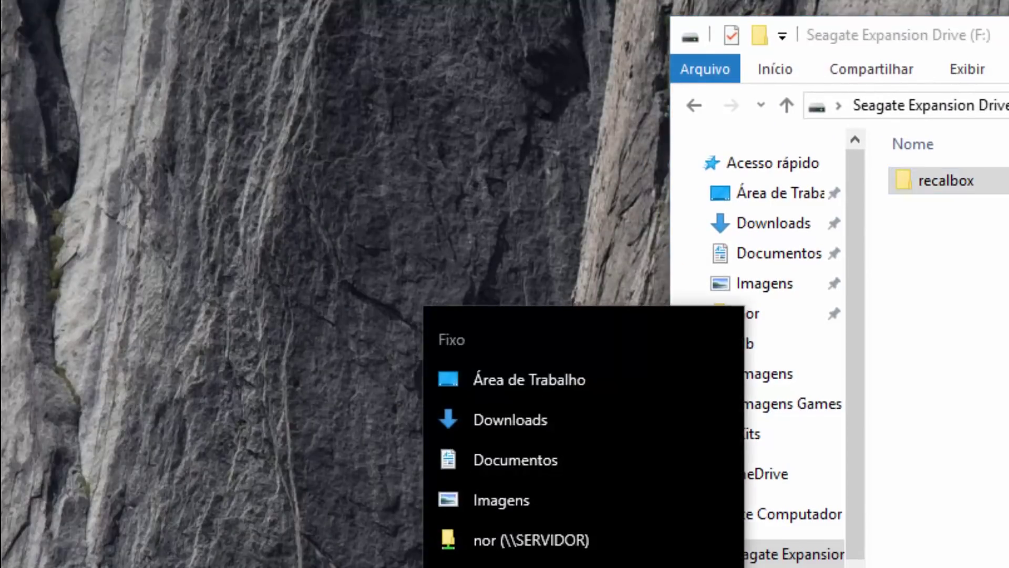
{"action": "left_click", "coordinate": [432, 565]}
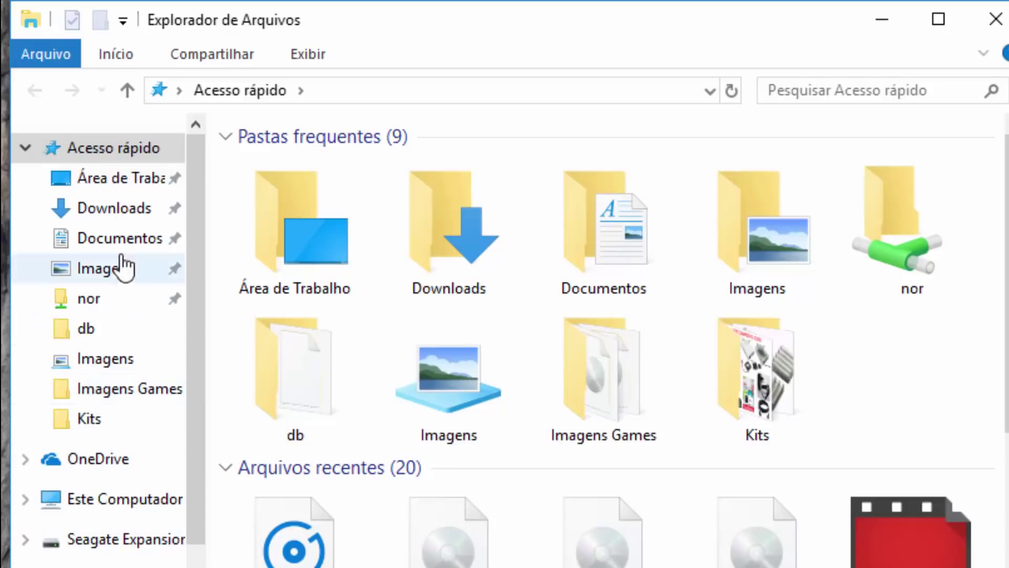
{"action": "scroll", "coordinate": [109, 473], "scroll_direction": "down", "scroll_amount": 1}
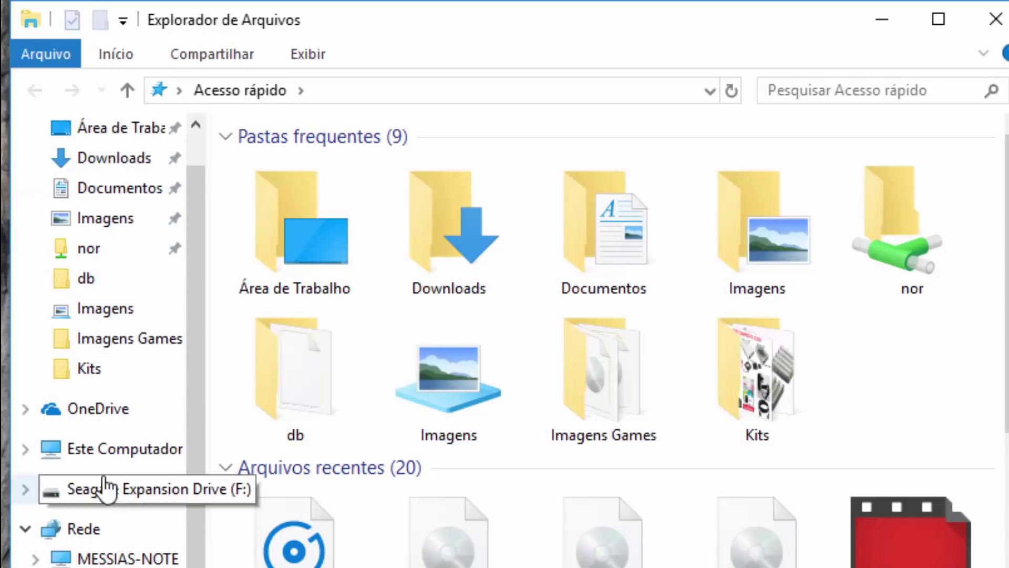
{"action": "left_click", "coordinate": [104, 451]}
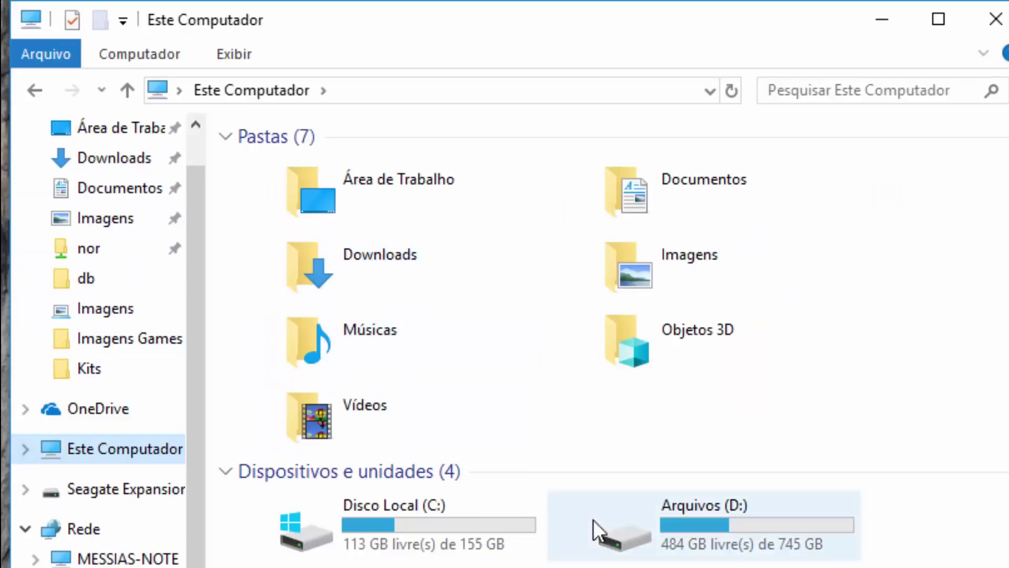
{"action": "double_click", "coordinate": [701, 538]}
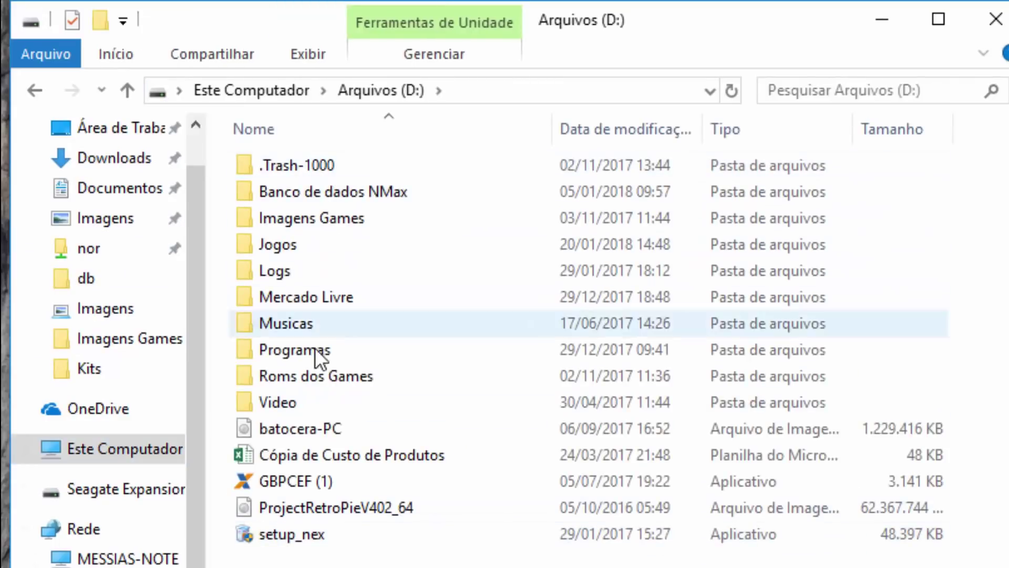
{"action": "left_click", "coordinate": [298, 245]}
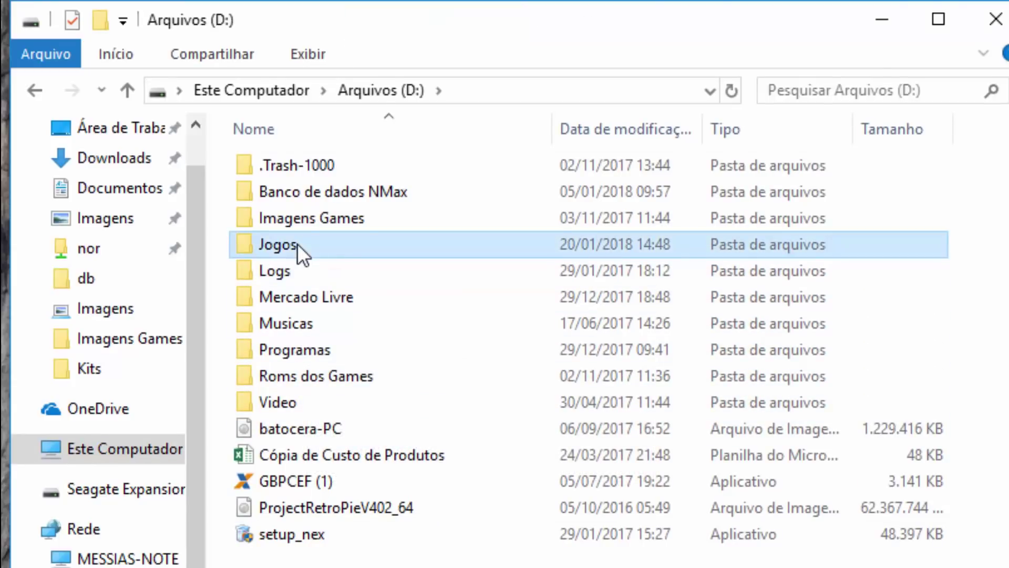
{"action": "double_click", "coordinate": [297, 244]}
{"action": "double_click", "coordinate": [310, 166]}
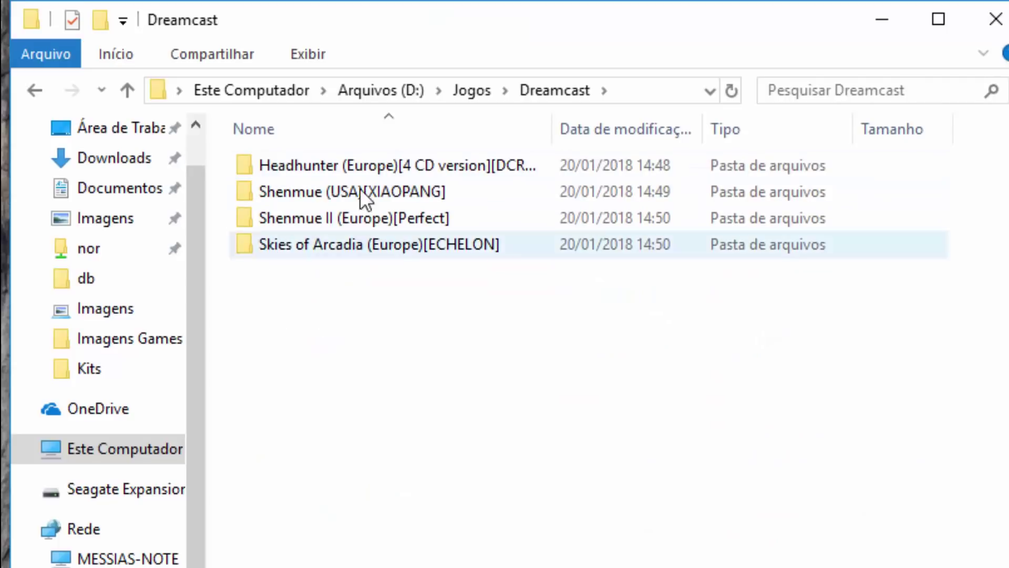
- Select the four game folders and check their combined 10,7 GB size in Properties
{"action": "left_click_drag", "start_coordinate": [369, 342], "coordinate": [290, 163]}
{"action": "right_click", "coordinate": [289, 167]}
{"action": "left_click", "coordinate": [231, 366]}
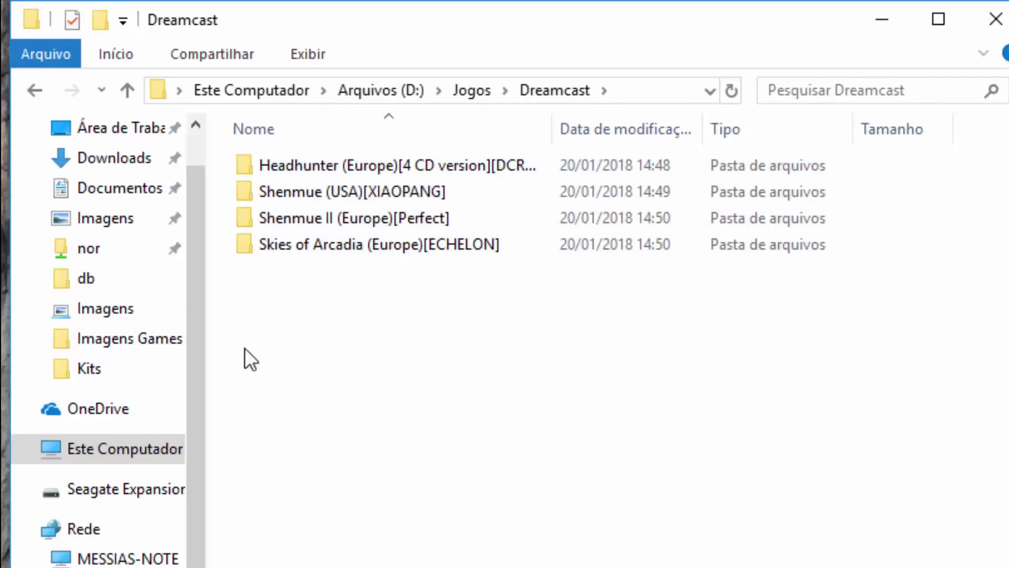
{"action": "left_click_drag", "start_coordinate": [363, 338], "coordinate": [299, 162]}
{"action": "right_click", "coordinate": [298, 162]}
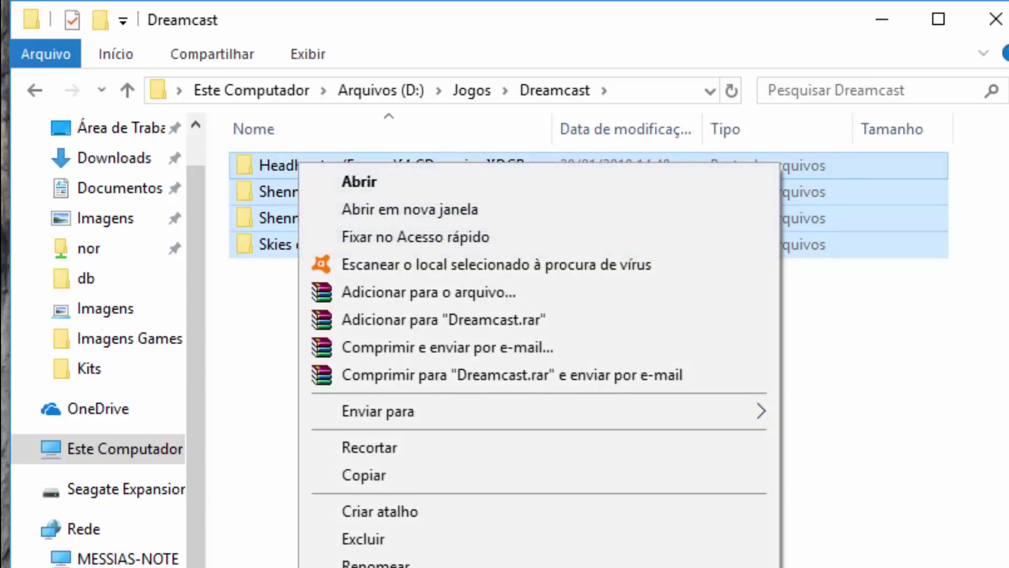
{"action": "key", "text": "r"}
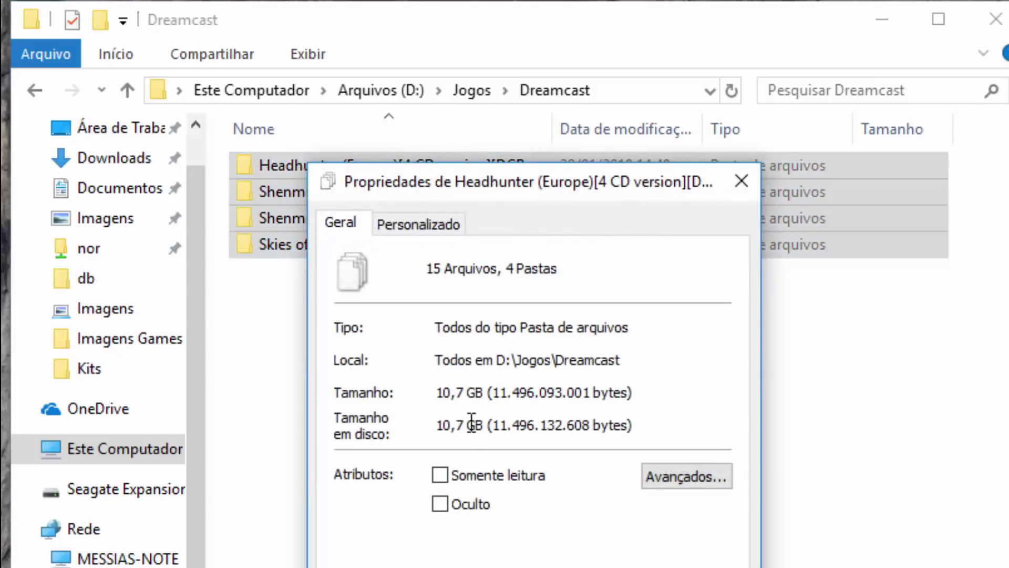
{"action": "left_click_drag", "start_coordinate": [443, 424], "coordinate": [511, 426]}
{"action": "left_click", "coordinate": [458, 425]}
{"action": "left_click_drag", "start_coordinate": [442, 425], "coordinate": [478, 426]}
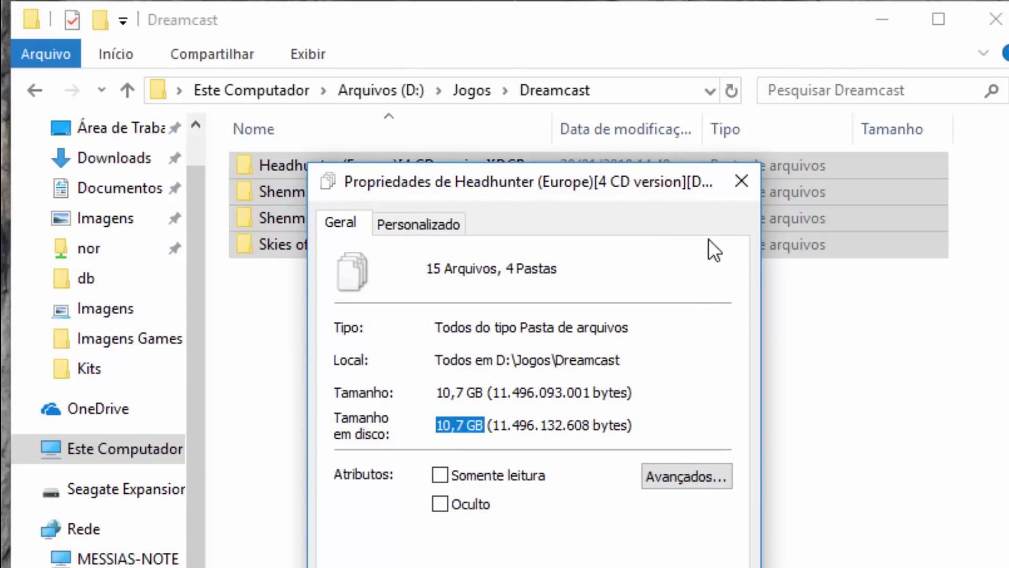
- Close Properties and open the Headhunter (Europe)[4 CD version][DCRES] folder
{"action": "left_click", "coordinate": [740, 181]}
{"action": "left_click", "coordinate": [361, 165]}
{"action": "double_click", "coordinate": [361, 165]}
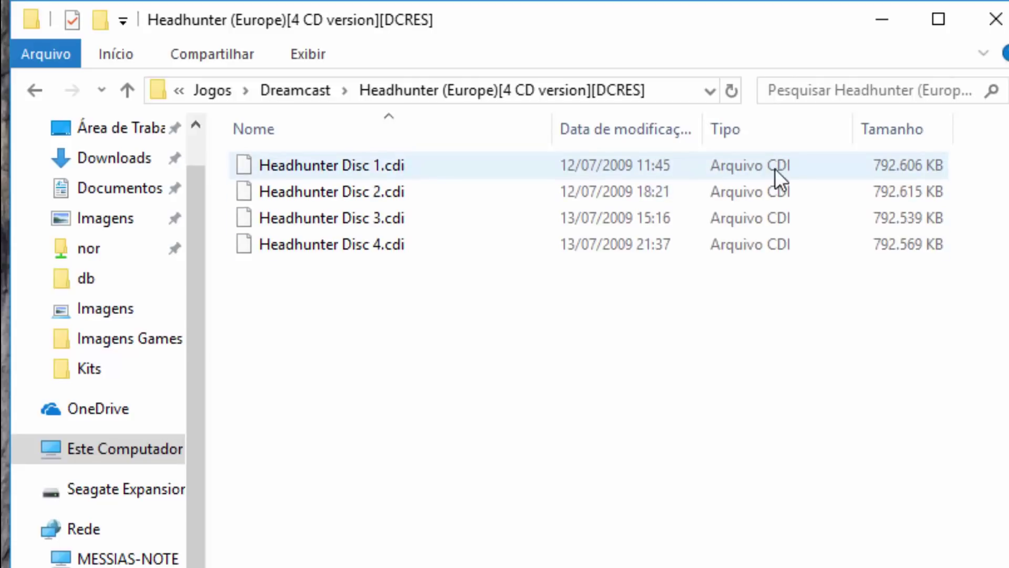
- Copy Headhunter Disc 1.cdi from the Headhunter folder
{"action": "left_click", "coordinate": [388, 169]}
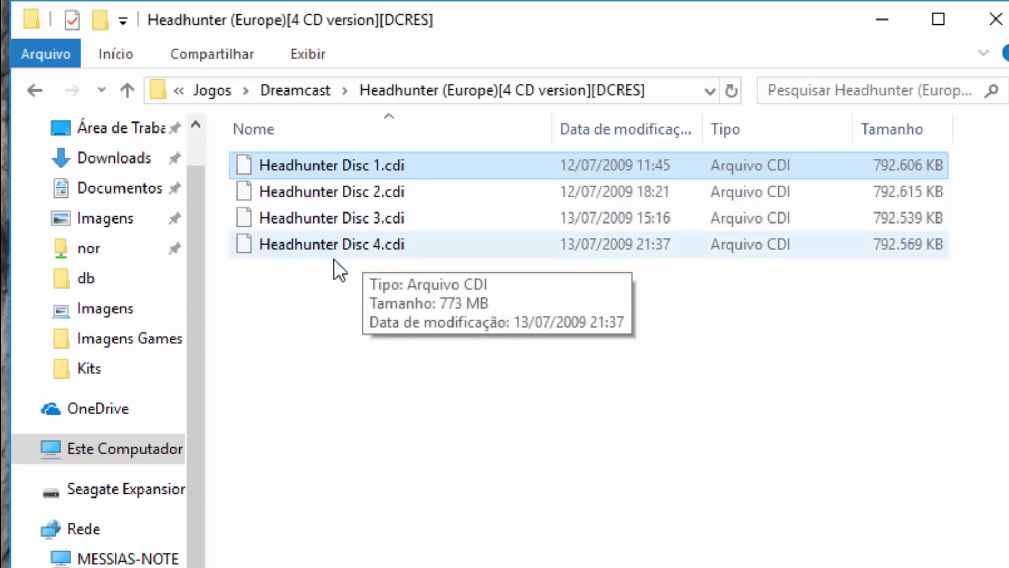
{"action": "right_click", "coordinate": [345, 160]}
{"action": "left_click", "coordinate": [414, 474]}
{"action": "key", "text": "alt+Tab"}
- Paste Headhunter Disc 1.cdi into F:\recalbox\roms\dreamcast on the Seagate drive
{"action": "double_click", "coordinate": [962, 189]}
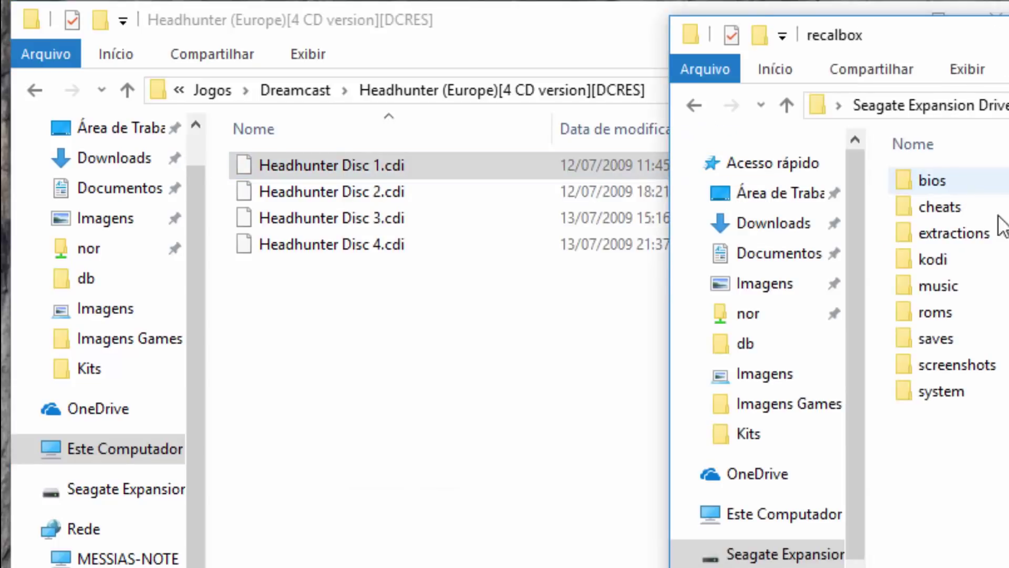
{"action": "double_click", "coordinate": [957, 316]}
{"action": "scroll", "coordinate": [957, 377], "scroll_direction": "down", "scroll_amount": 3}
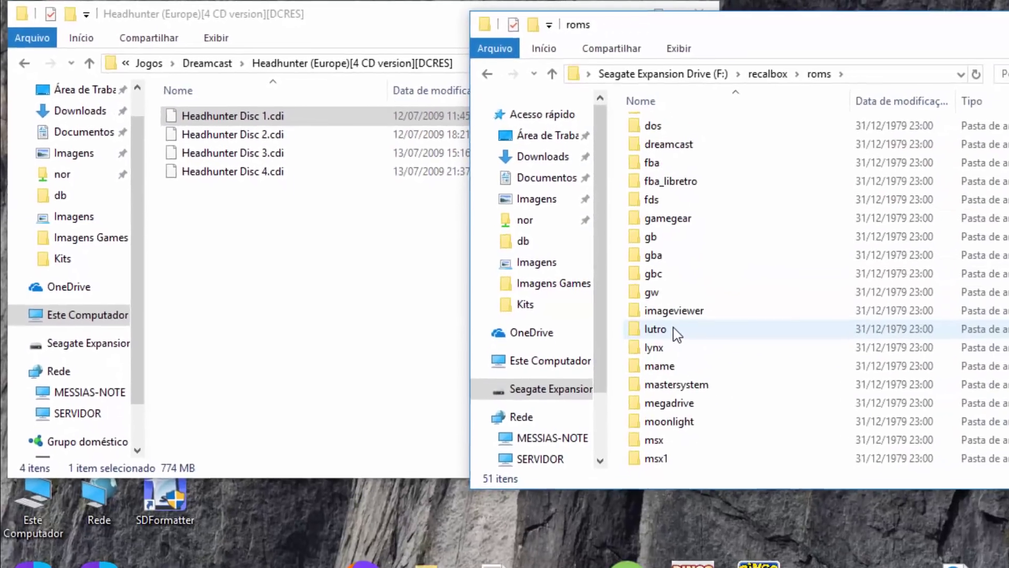
{"action": "scroll", "coordinate": [674, 327], "scroll_direction": "down", "scroll_amount": 3}
{"action": "scroll", "coordinate": [667, 329], "scroll_direction": "up", "scroll_amount": 6}
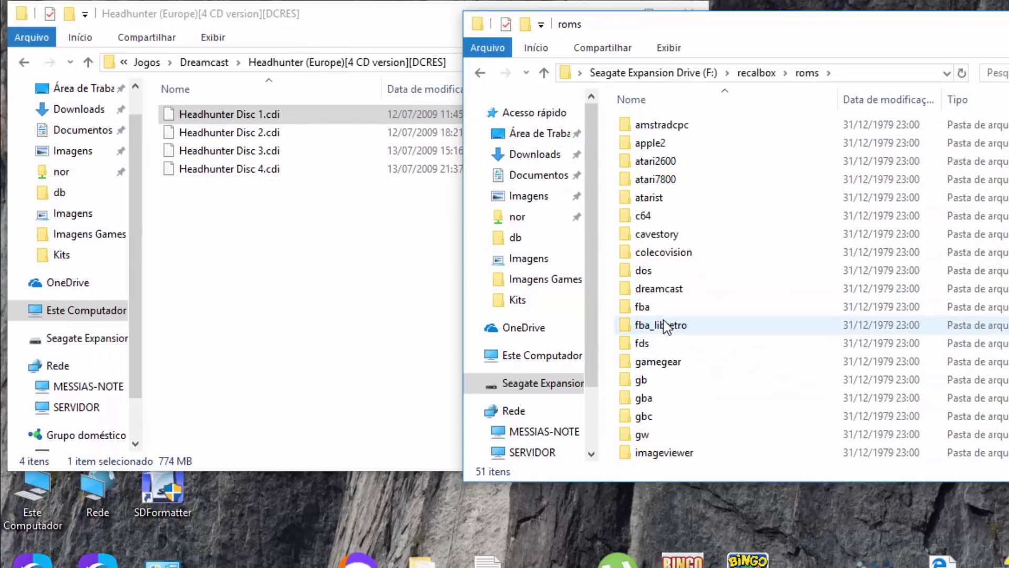
{"action": "double_click", "coordinate": [661, 292]}
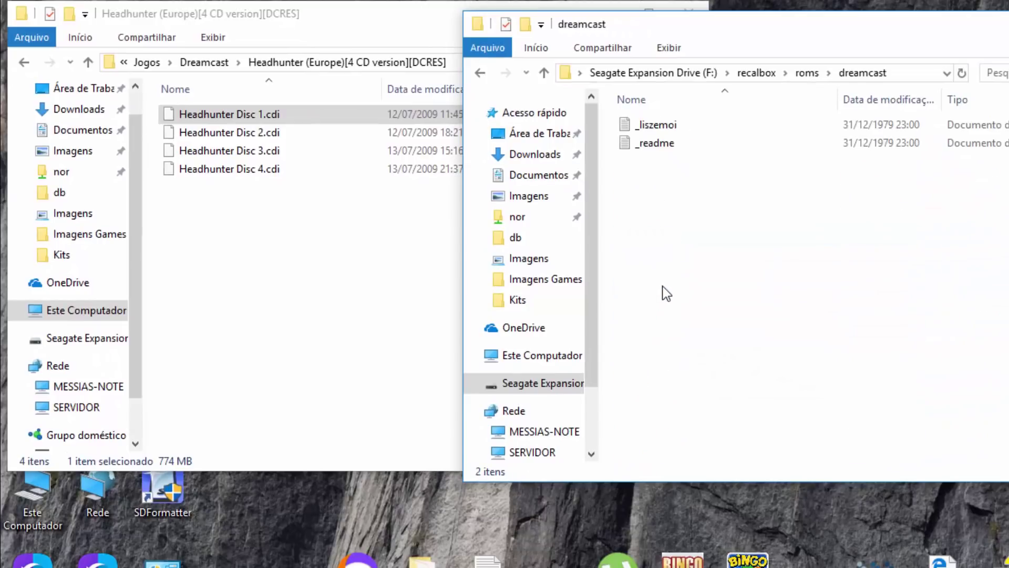
{"action": "right_click", "coordinate": [672, 238]}
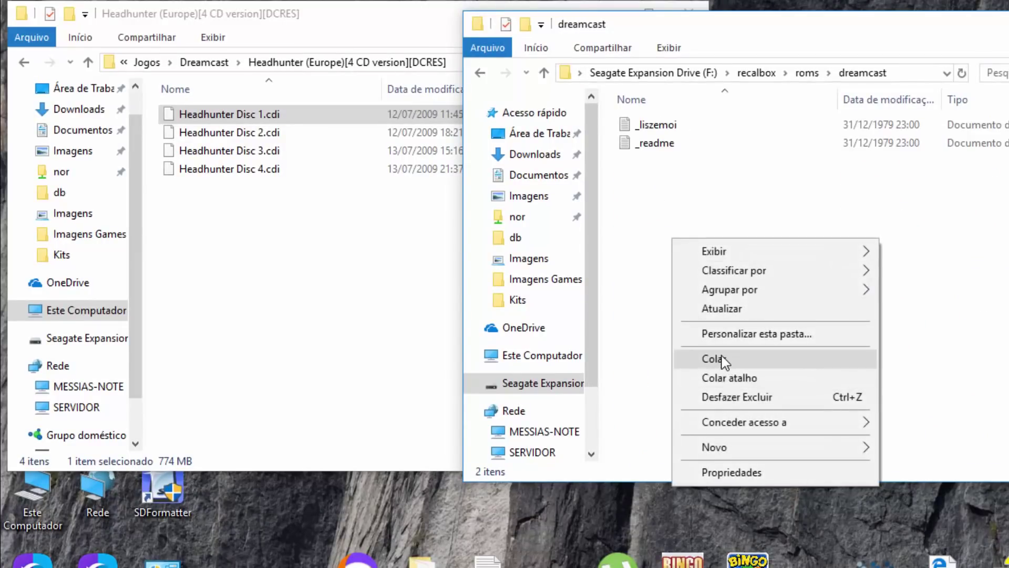
{"action": "left_click", "coordinate": [722, 360]}
{"action": "left_click", "coordinate": [289, 212]}
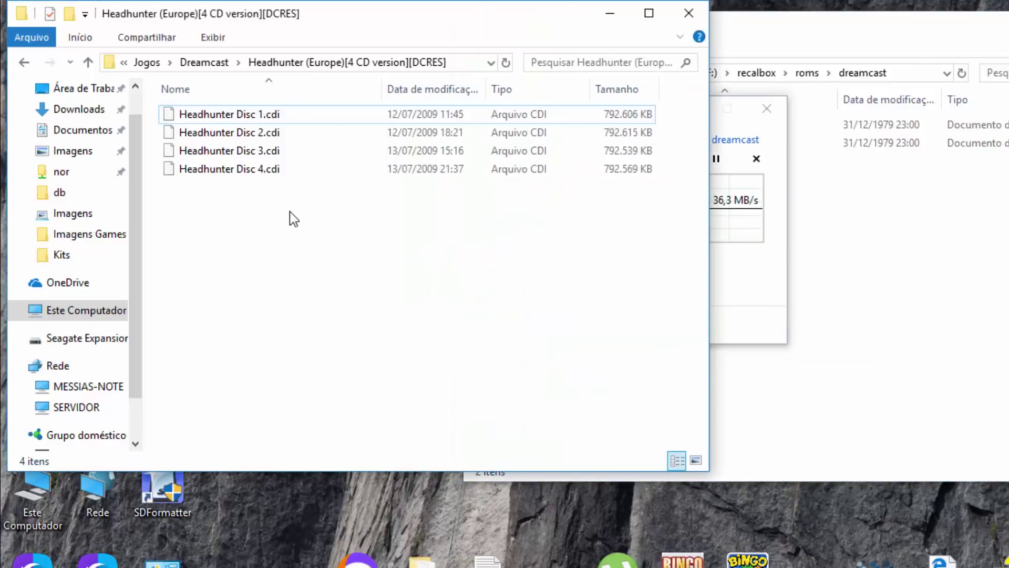
- Copy Shenmue CD 1.CDI from the Shenmue (USA)[XIAOPANG] folder
{"action": "left_click", "coordinate": [205, 62]}
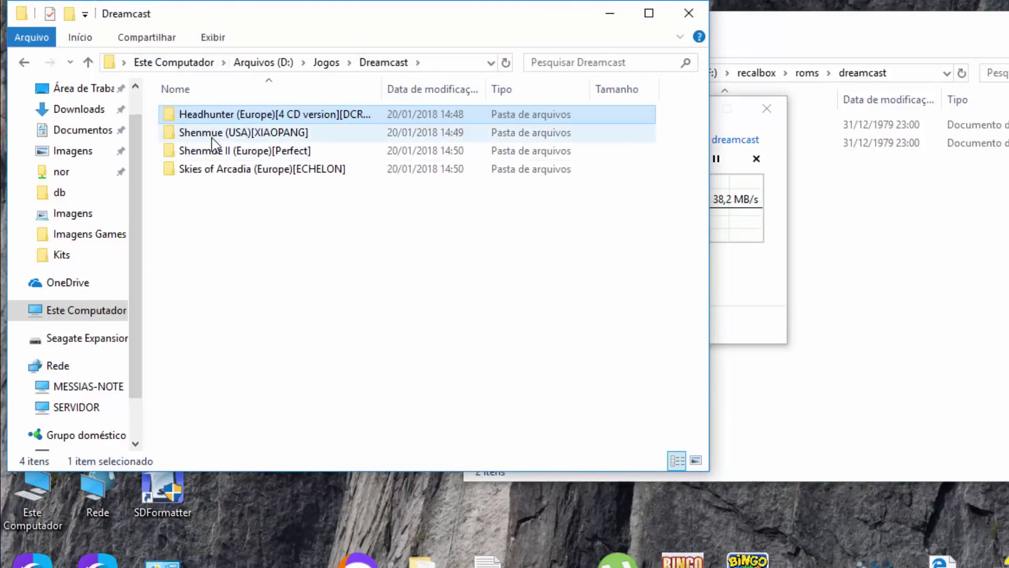
{"action": "double_click", "coordinate": [213, 134]}
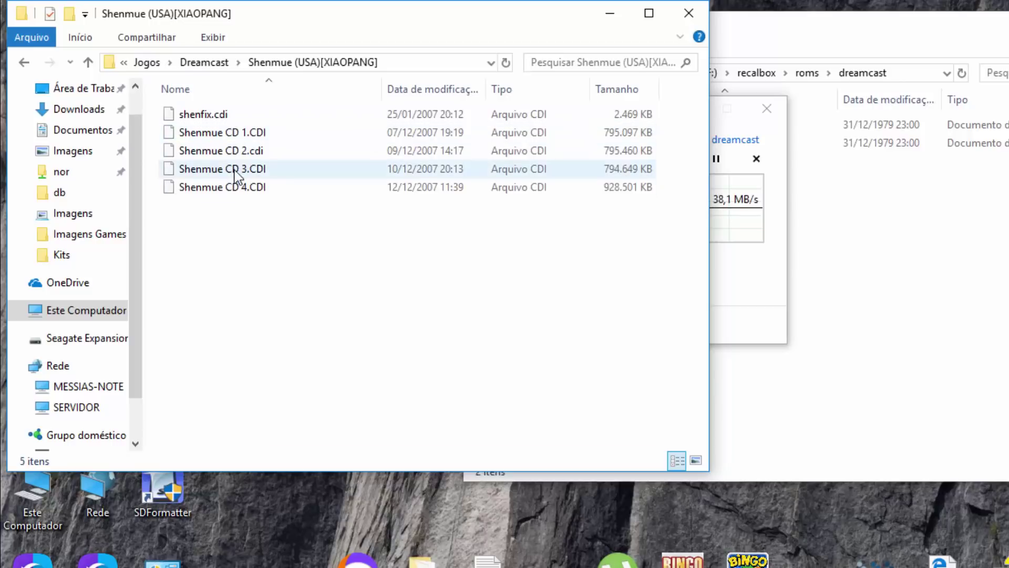
{"action": "left_click", "coordinate": [235, 134]}
{"action": "right_click", "coordinate": [235, 134]}
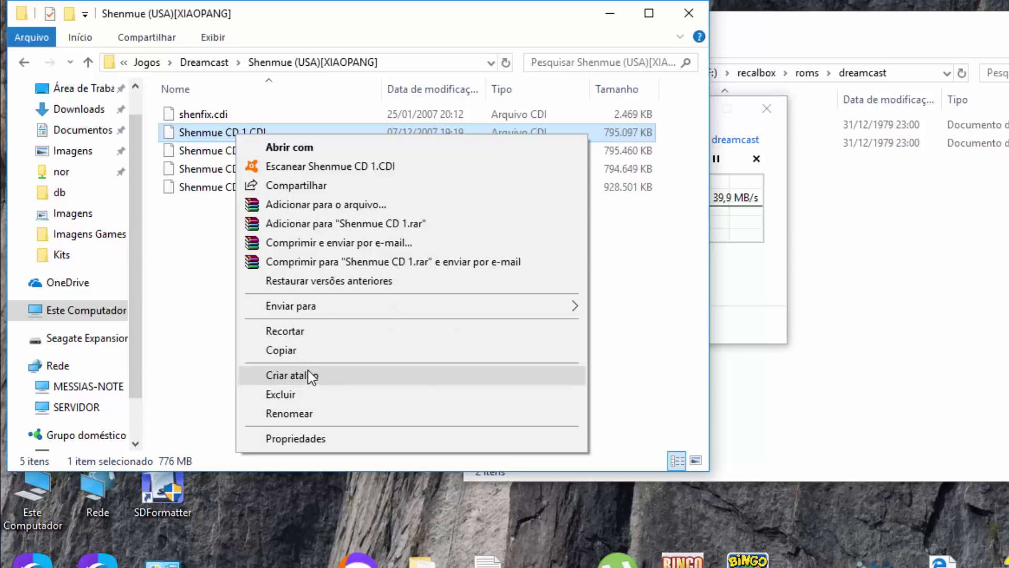
{"action": "left_click", "coordinate": [308, 351]}
{"action": "left_click", "coordinate": [888, 402]}
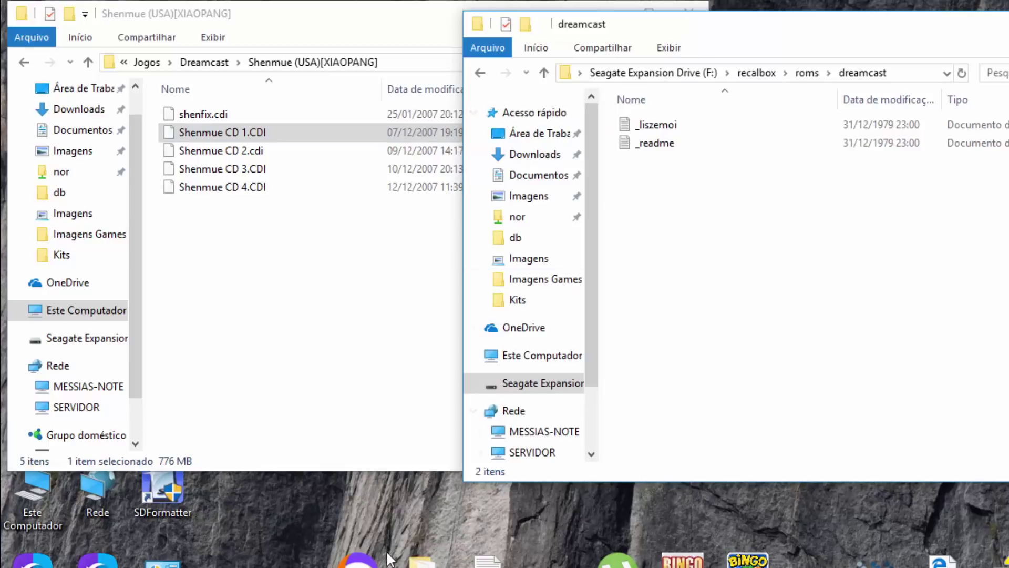
- Paste Shenmue CD 1.CDI into the Seagate dreamcast folder
{"action": "right_click", "coordinate": [689, 273]}
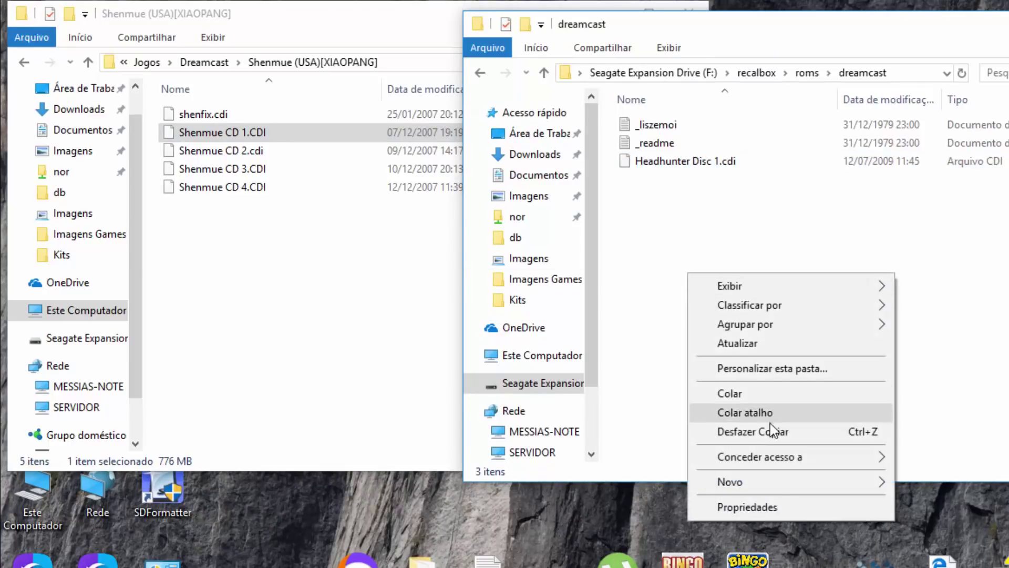
{"action": "left_click", "coordinate": [766, 399]}
{"action": "left_click", "coordinate": [339, 267]}
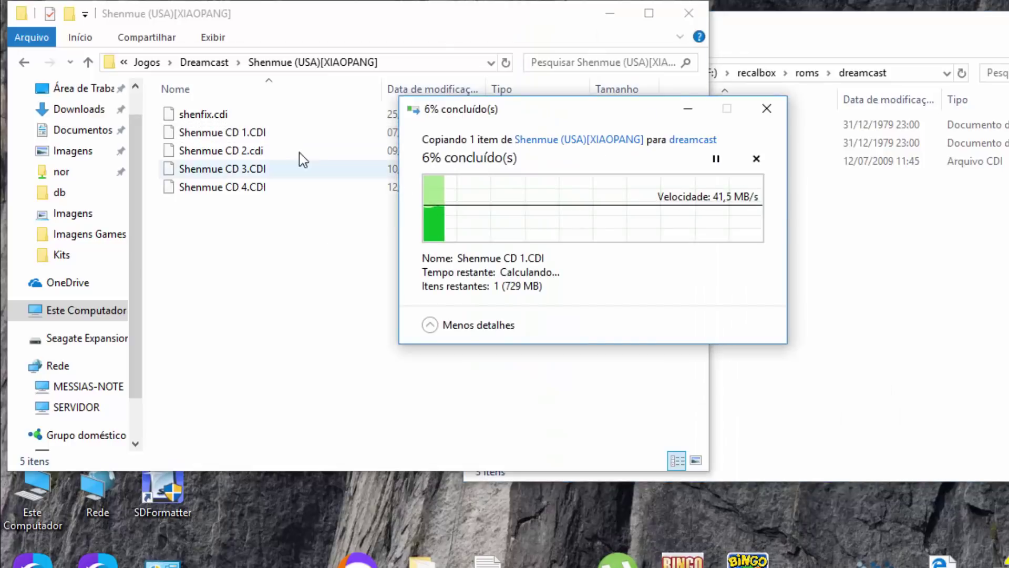
{"action": "left_click", "coordinate": [205, 63]}
- Copy Shenmue II CD 1.cdi from Shenmue II (Europe)[Perfect] and paste it into dreamcast
{"action": "double_click", "coordinate": [236, 151]}
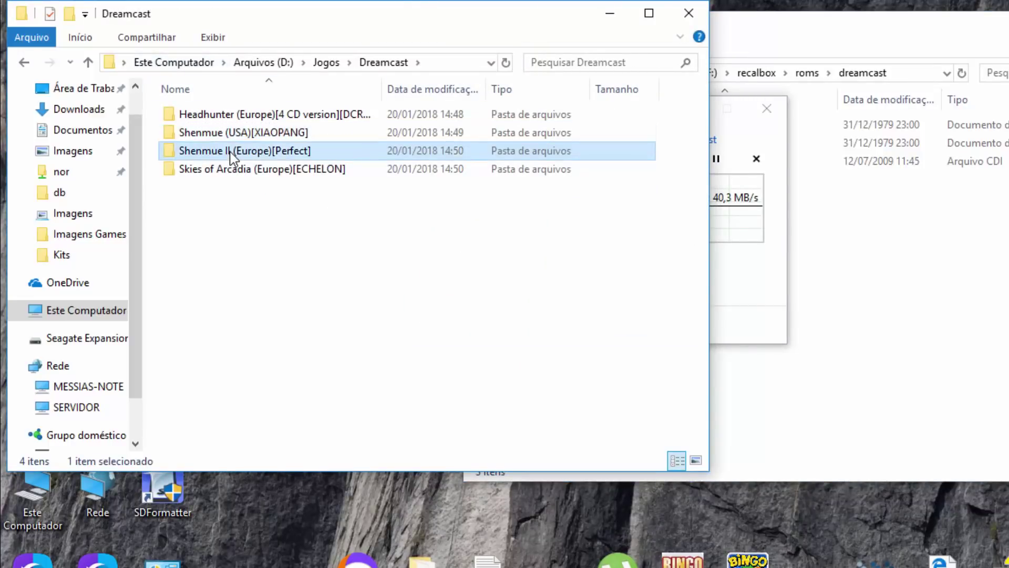
{"action": "right_click", "coordinate": [240, 121]}
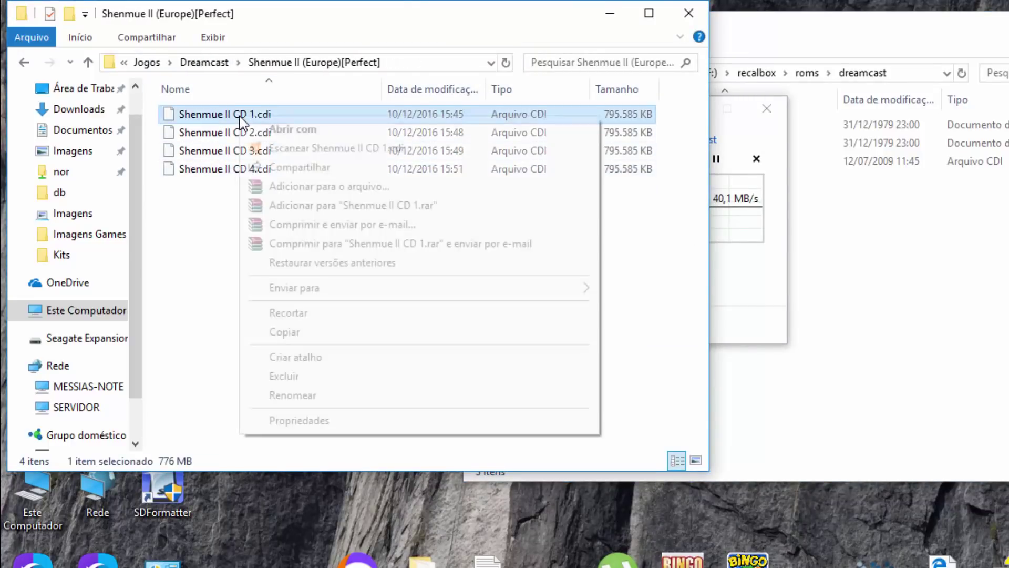
{"action": "left_click", "coordinate": [299, 333]}
{"action": "left_click", "coordinate": [836, 365]}
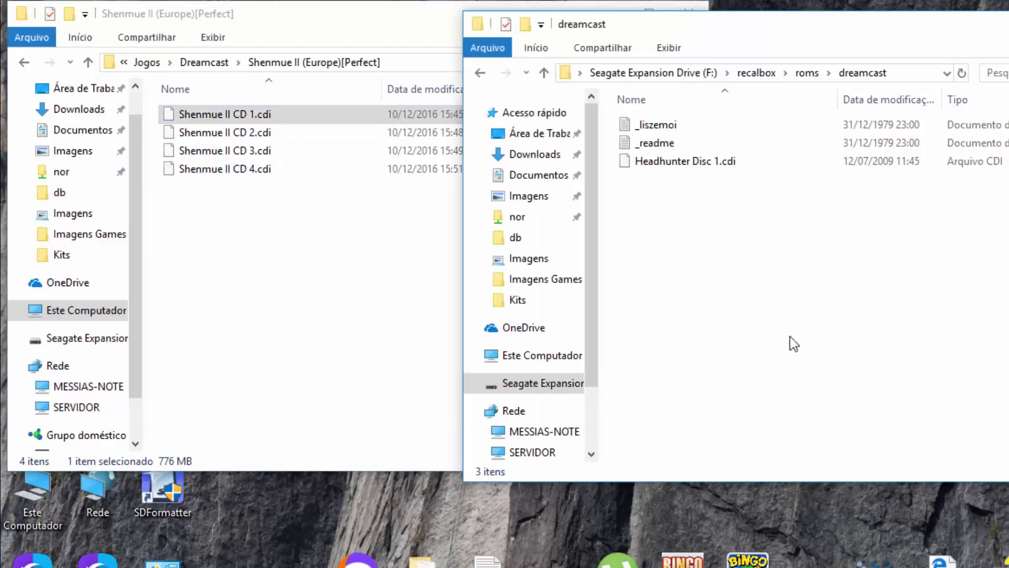
{"action": "right_click", "coordinate": [723, 275]}
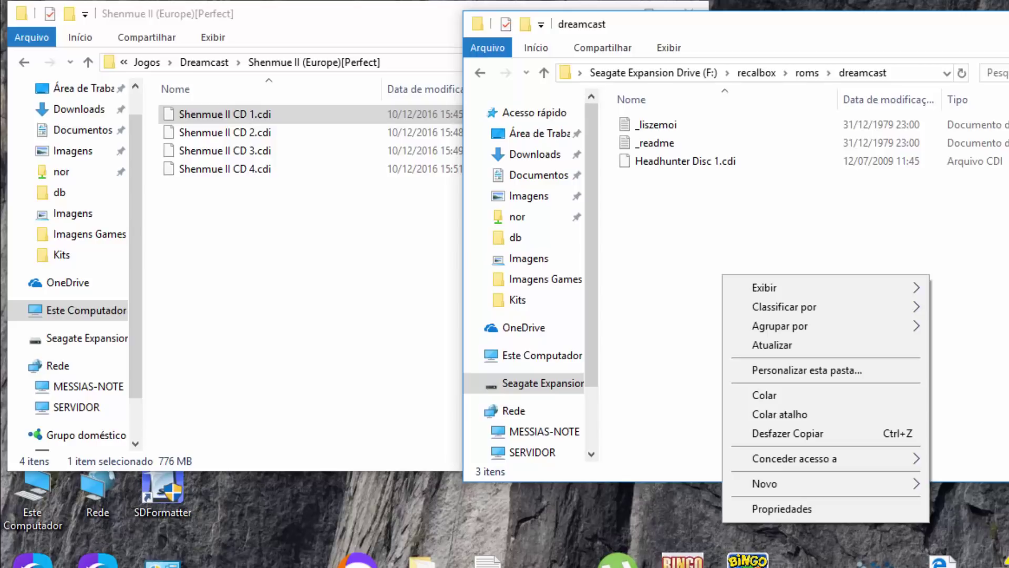
{"action": "left_click", "coordinate": [649, 289]}
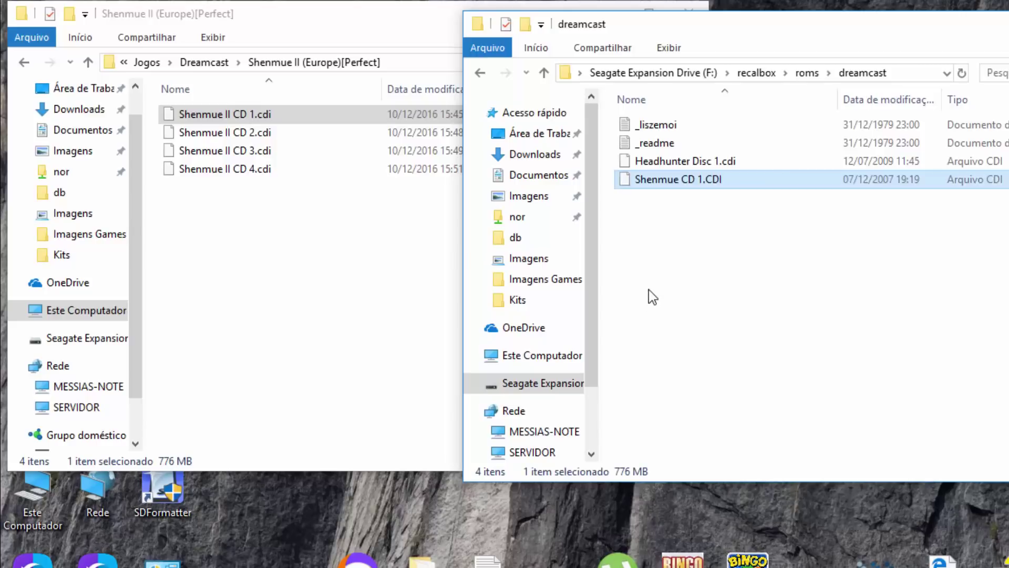
{"action": "right_click", "coordinate": [663, 245]}
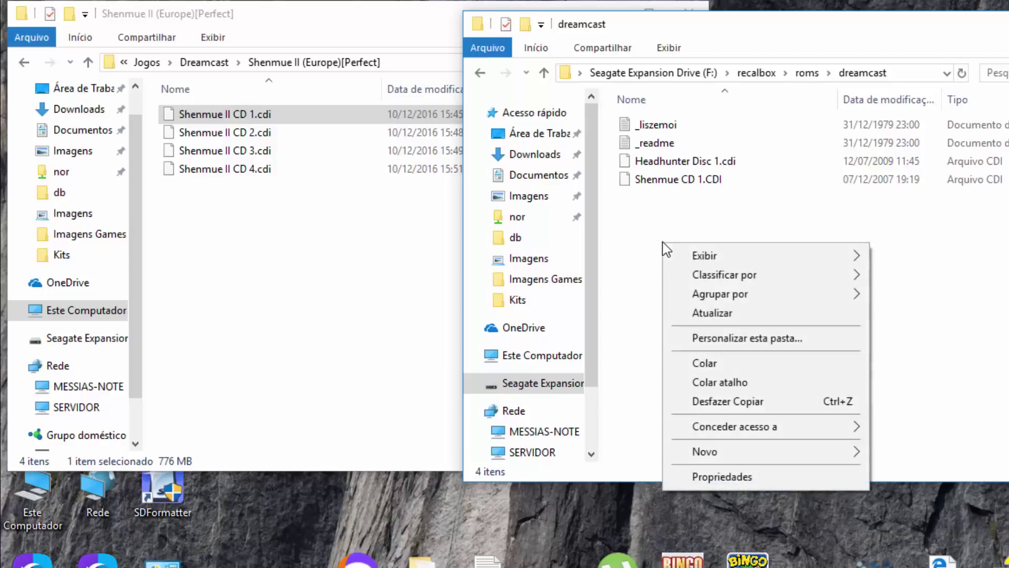
{"action": "left_click", "coordinate": [713, 365]}
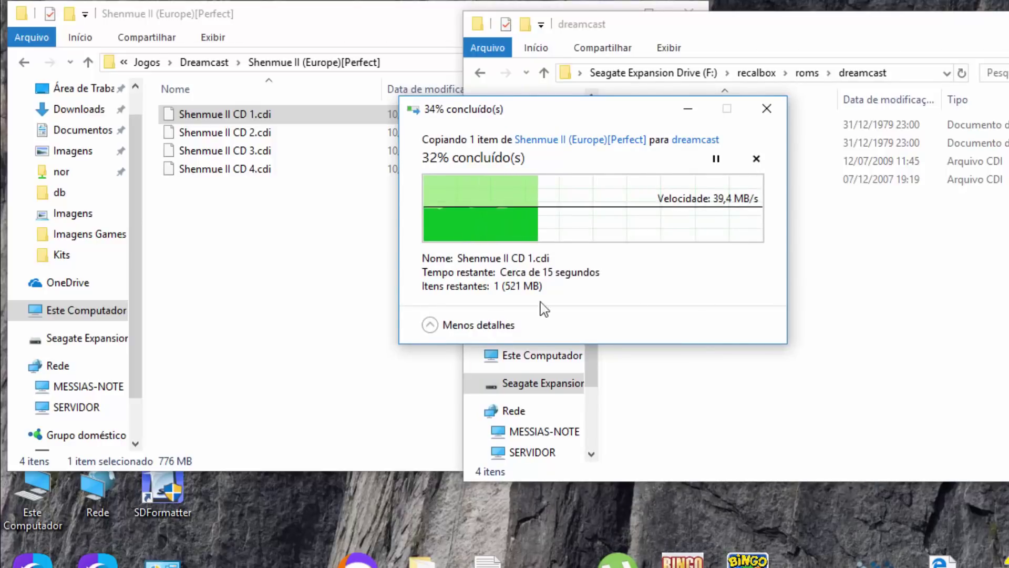
- Return to the Dreamcast games folder and open Skies of Arcadia (Europe)[ECHELON]
{"action": "left_click", "coordinate": [338, 286]}
{"action": "left_click", "coordinate": [204, 63]}
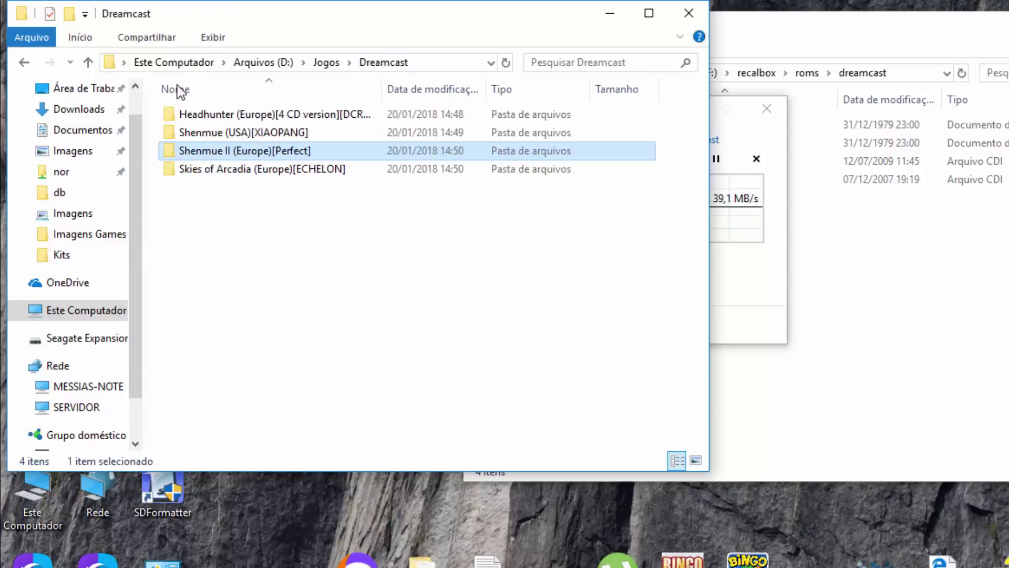
{"action": "double_click", "coordinate": [216, 171]}
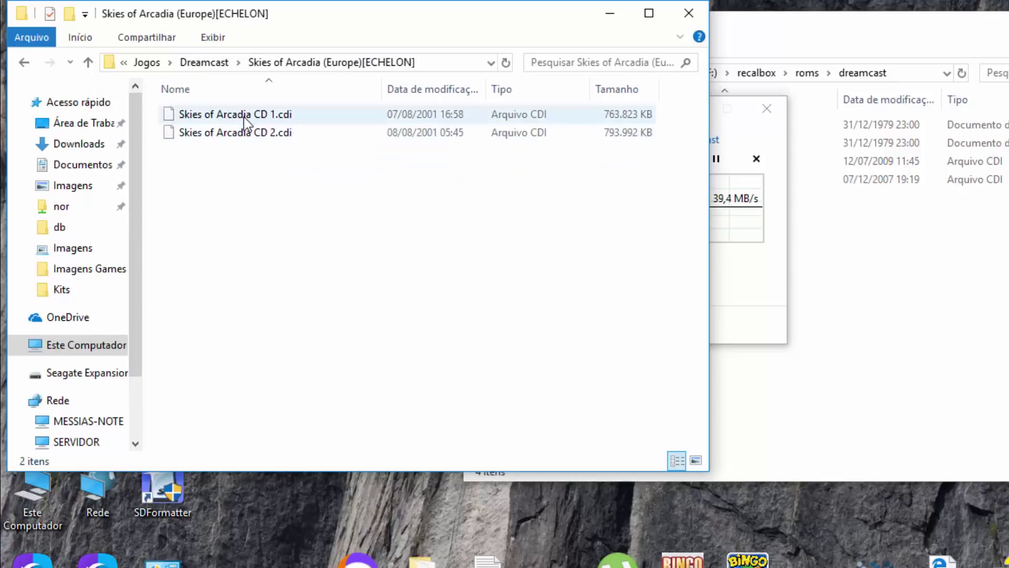
- Copy Skies of Arcadia CD 1.cdi and paste it into the Seagate dreamcast folder
{"action": "left_click", "coordinate": [244, 121]}
{"action": "right_click", "coordinate": [242, 115]}
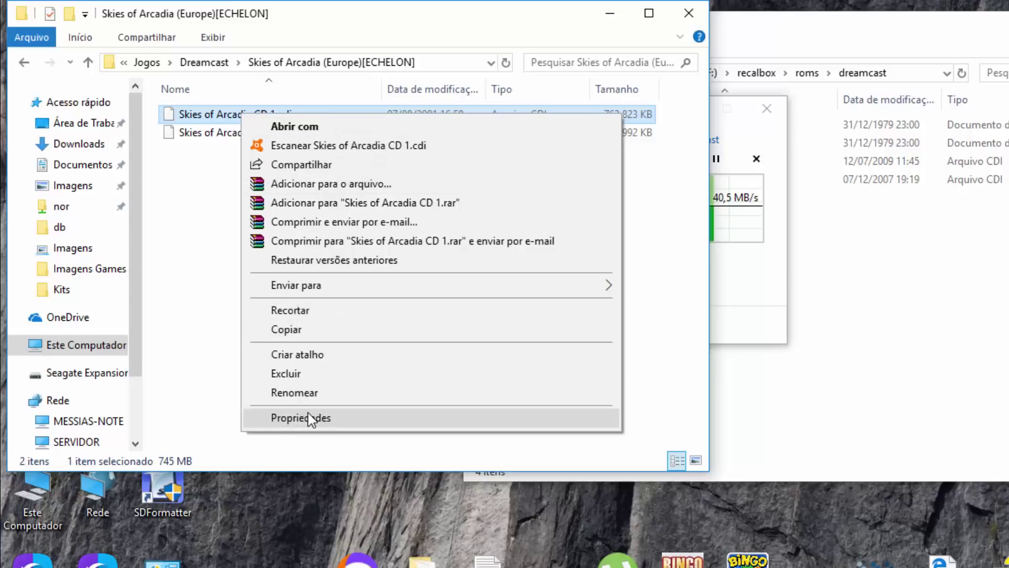
{"action": "left_click", "coordinate": [310, 333]}
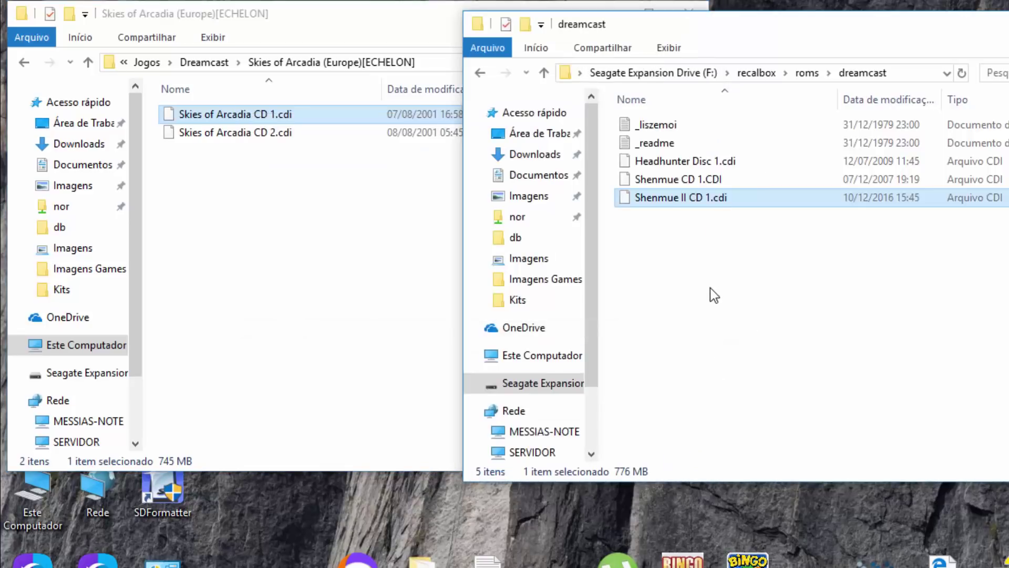
{"action": "right_click", "coordinate": [711, 288]}
{"action": "left_click", "coordinate": [763, 409]}
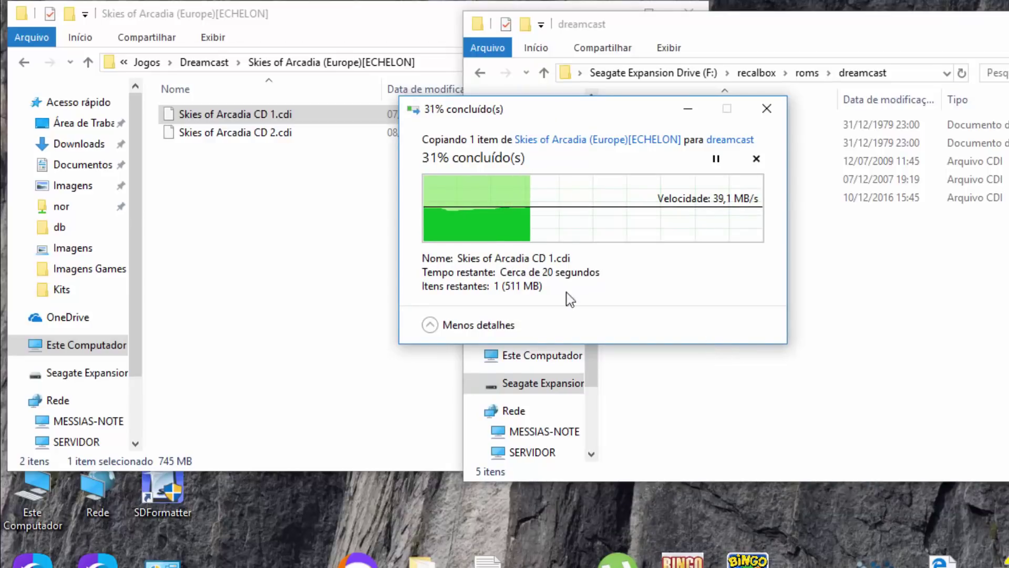
- Compare the Headhunter and Shenmue folders with the dreamcast copies, then close the source window
{"action": "left_click", "coordinate": [279, 226]}
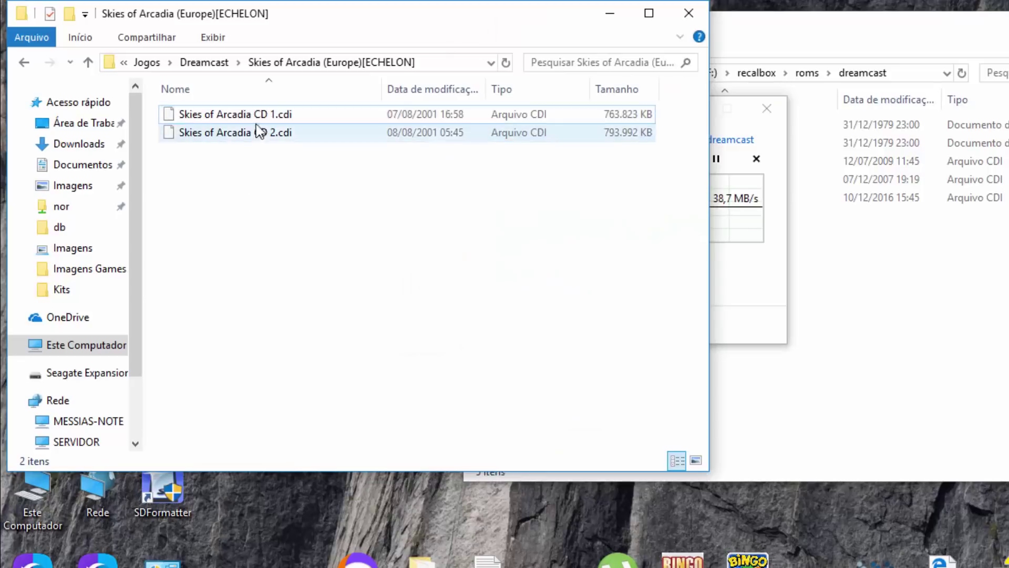
{"action": "left_click", "coordinate": [206, 63]}
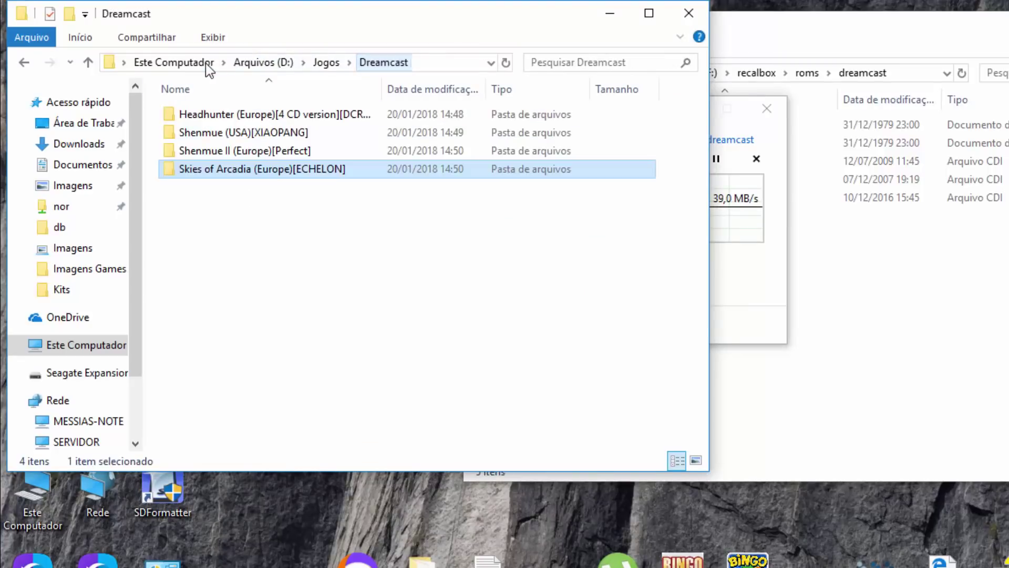
{"action": "double_click", "coordinate": [243, 113]}
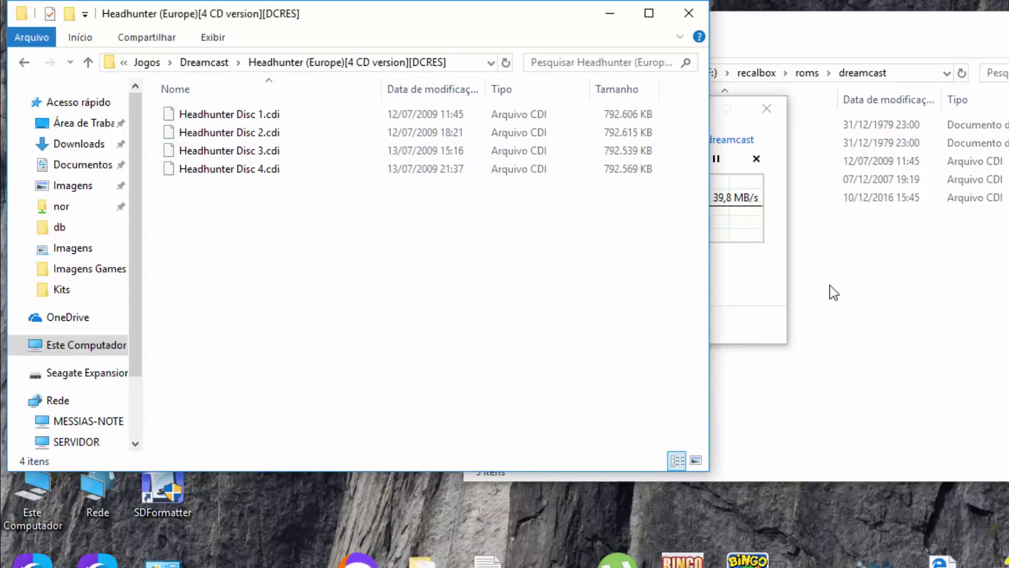
{"action": "left_click", "coordinate": [857, 286]}
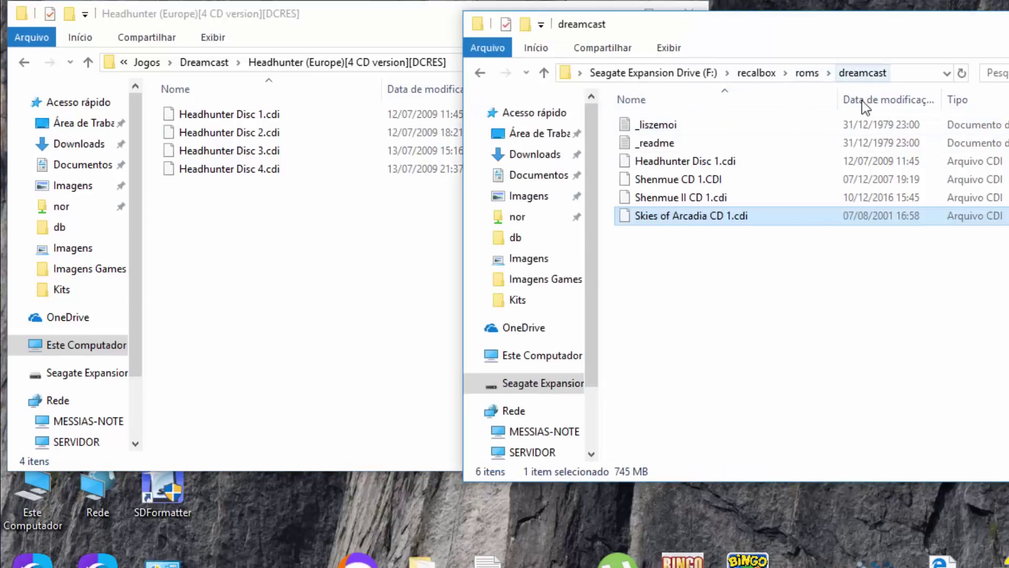
{"action": "left_click", "coordinate": [356, 249]}
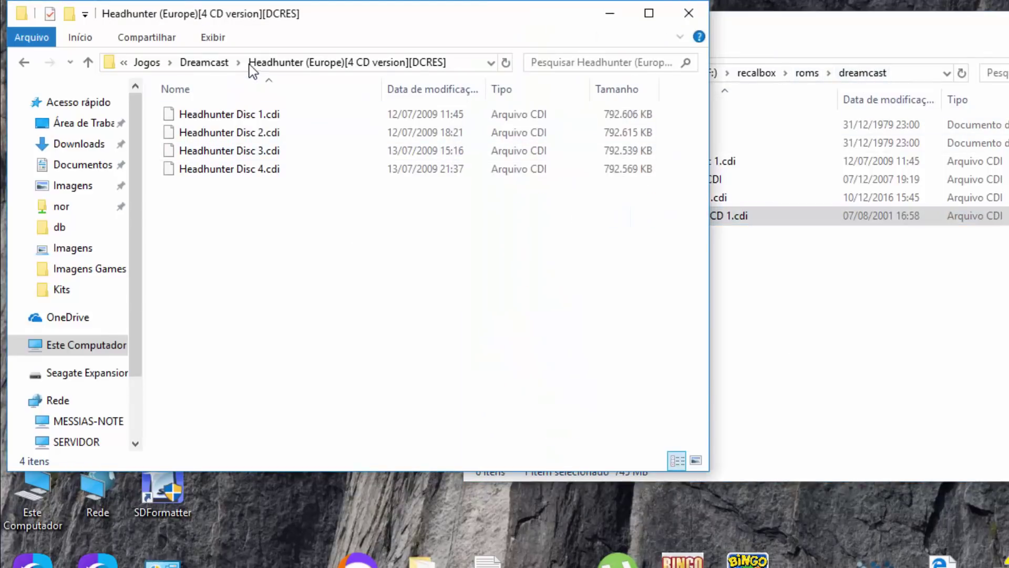
{"action": "left_click", "coordinate": [205, 62]}
{"action": "left_click", "coordinate": [252, 134]}
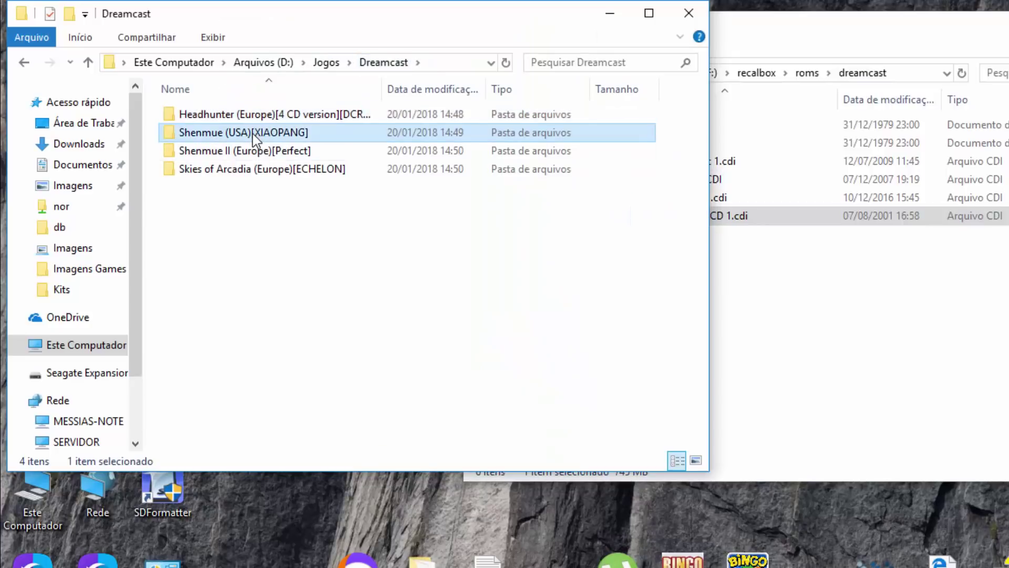
{"action": "double_click", "coordinate": [232, 137]}
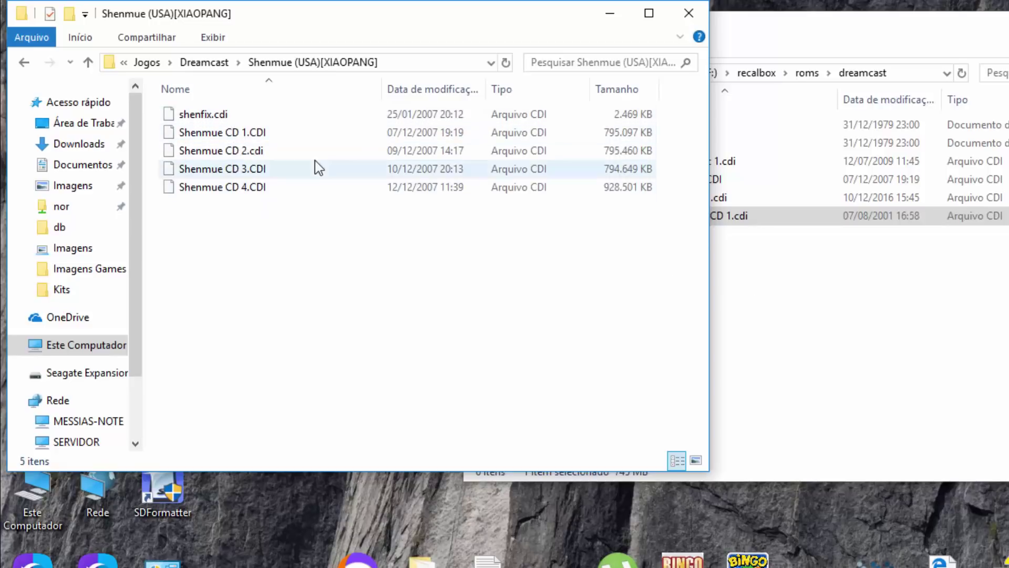
{"action": "left_click", "coordinate": [688, 16]}
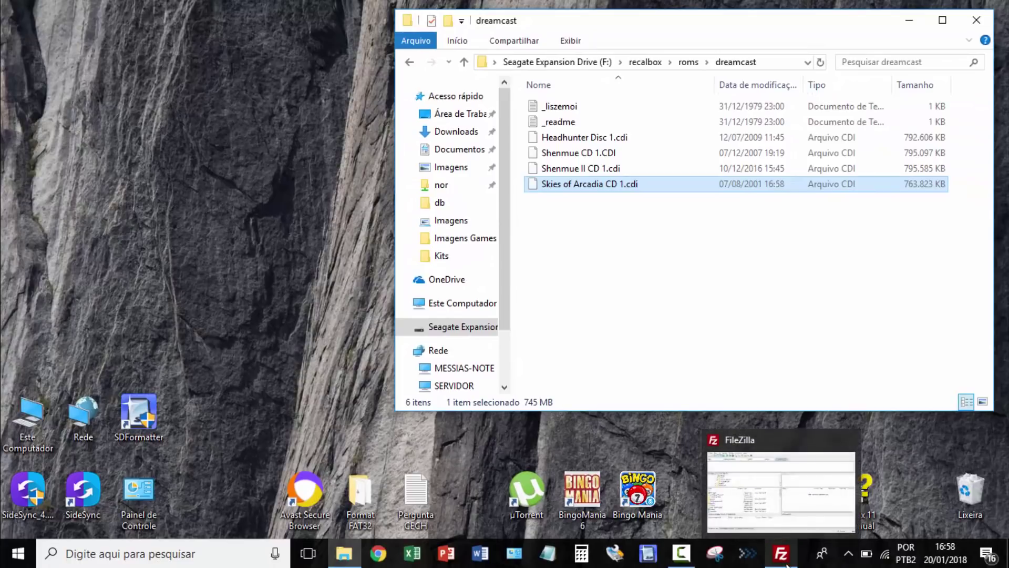
- Quickconnect to host 192.168.100.124 with the root username, the password and port 22
{"action": "left_click", "coordinate": [787, 565]}
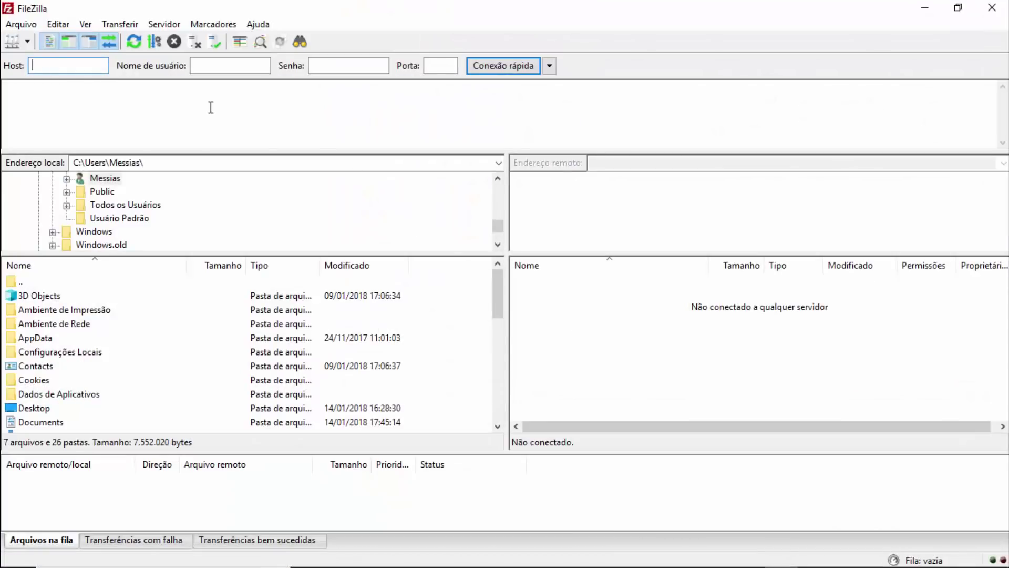
{"action": "type", "text": "192"}
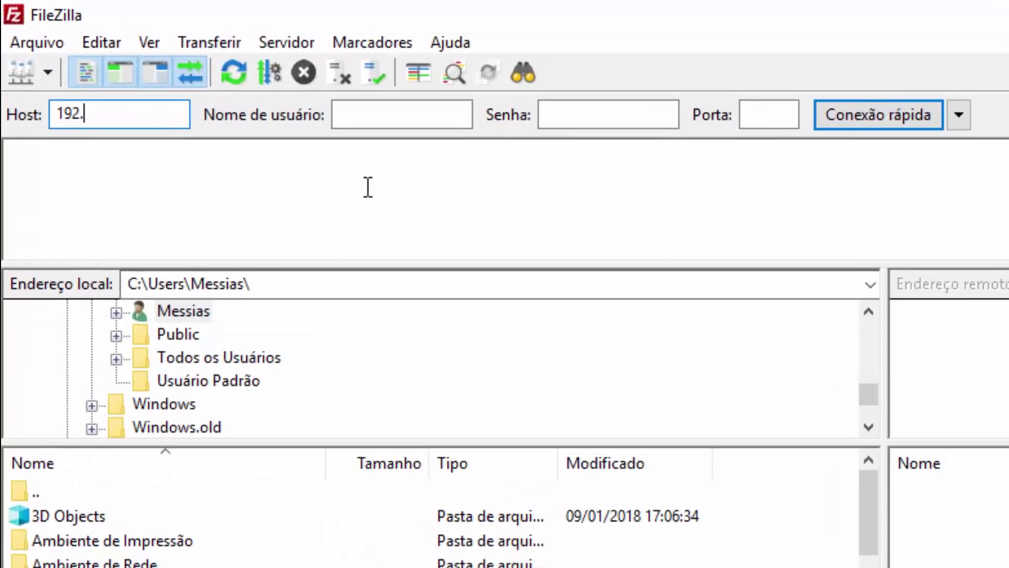
{"action": "type", "text": ".168.100.124"}
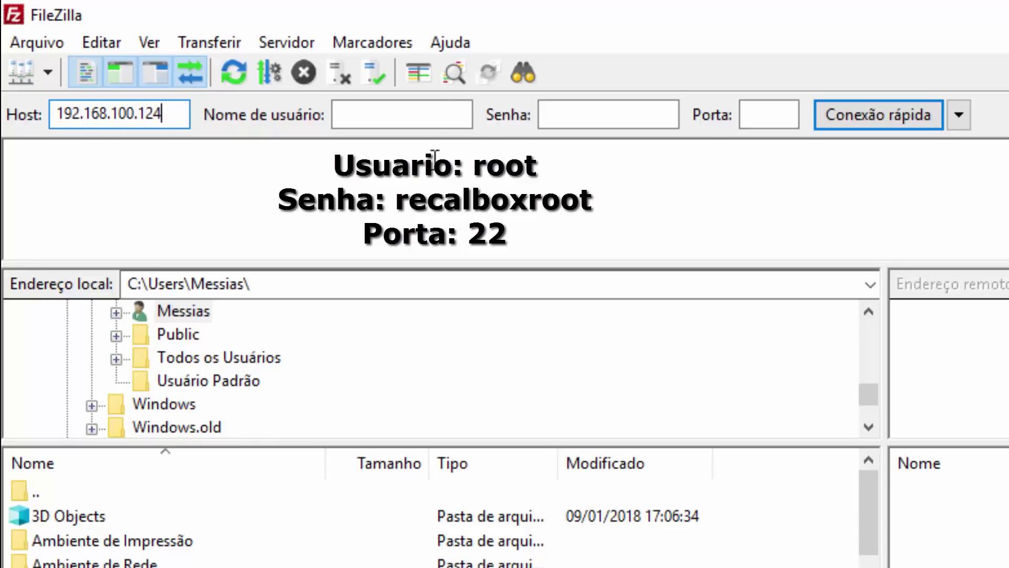
{"action": "left_click", "coordinate": [427, 113]}
{"action": "type", "text": "root"}
{"action": "left_click", "coordinate": [611, 118]}
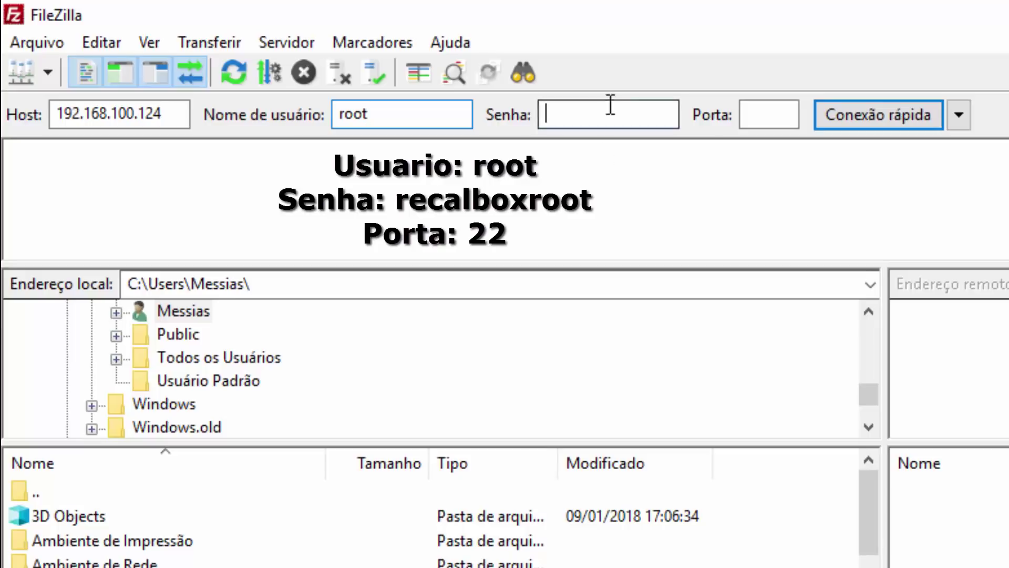
{"action": "type", "text": "rec"}
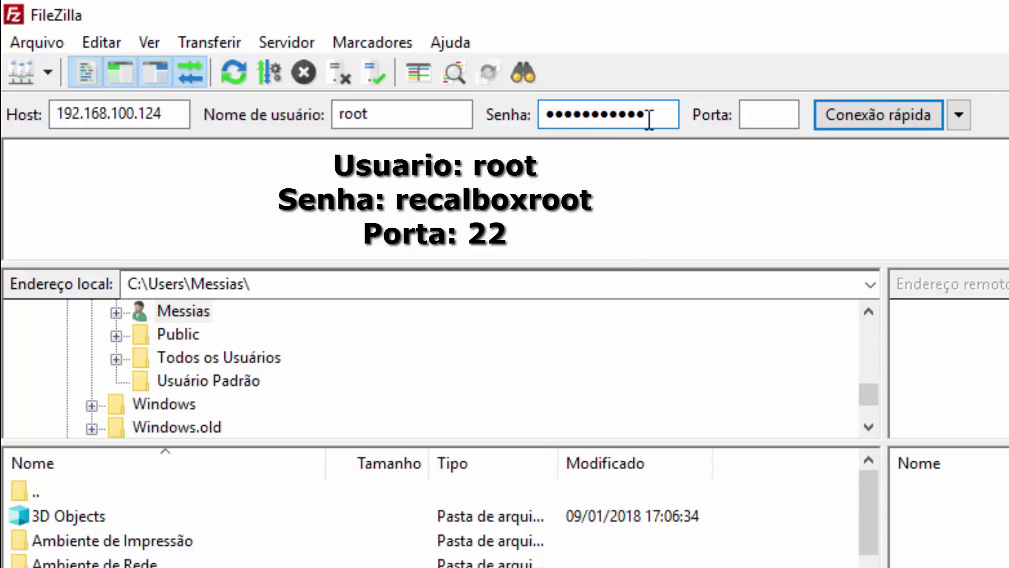
{"action": "left_click", "coordinate": [756, 111]}
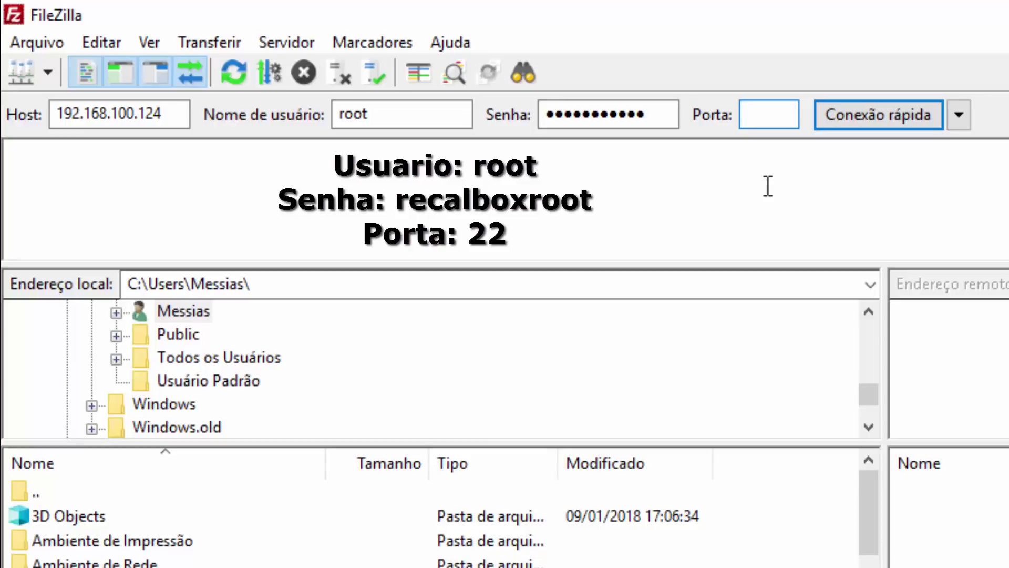
{"action": "type", "text": "22"}
{"action": "left_click", "coordinate": [862, 113]}
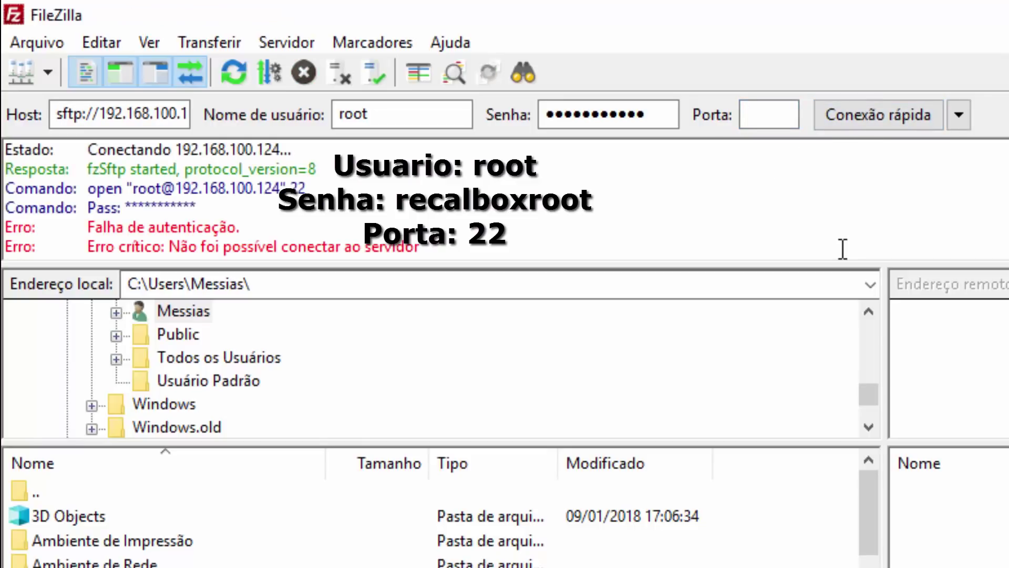
- Correct the password and reconnect on port 22 after the failed login
{"action": "left_click_drag", "start_coordinate": [142, 114], "coordinate": [220, 102]}
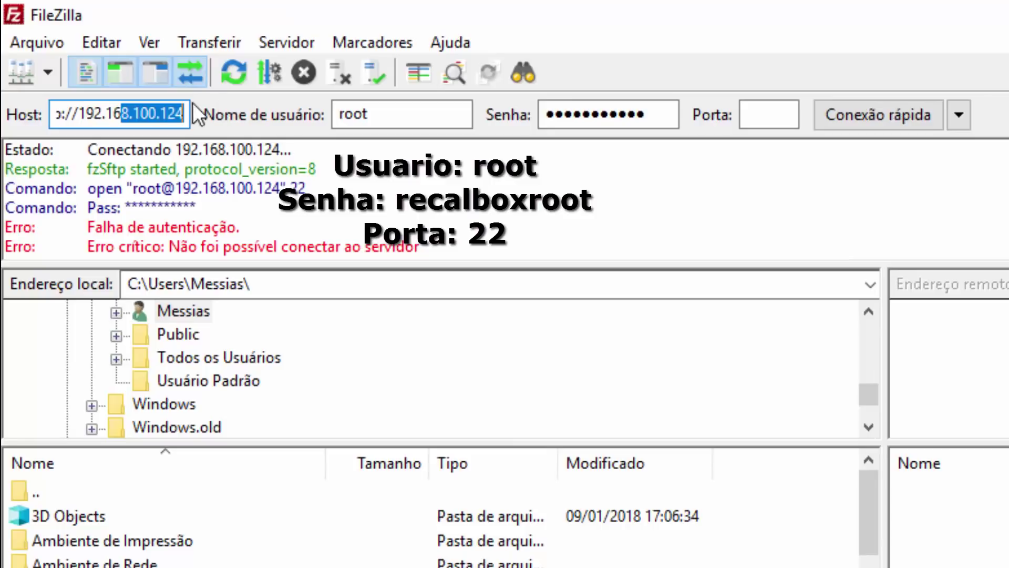
{"action": "left_click_drag", "start_coordinate": [674, 113], "coordinate": [532, 114]}
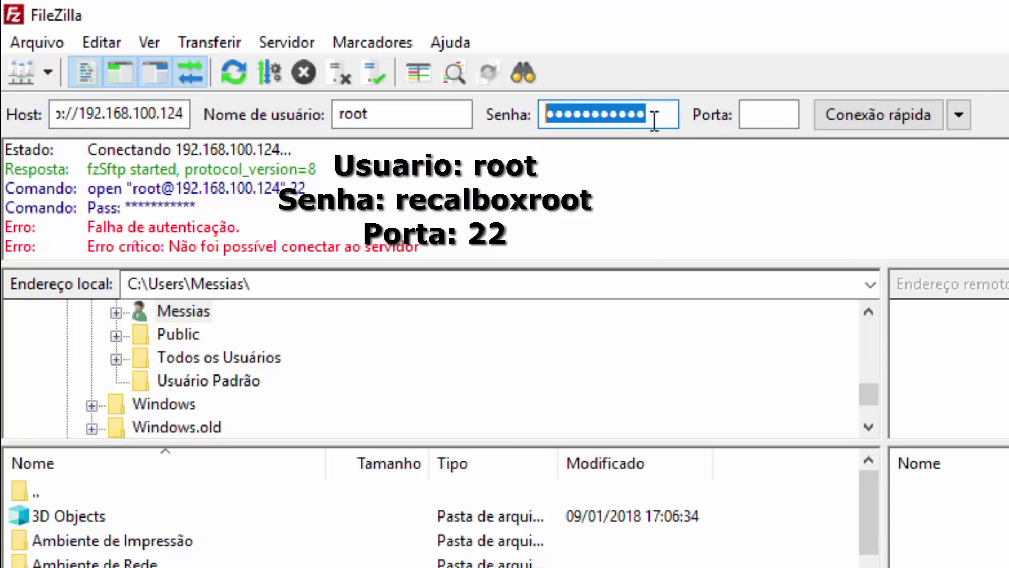
{"action": "type", "text": "r"}
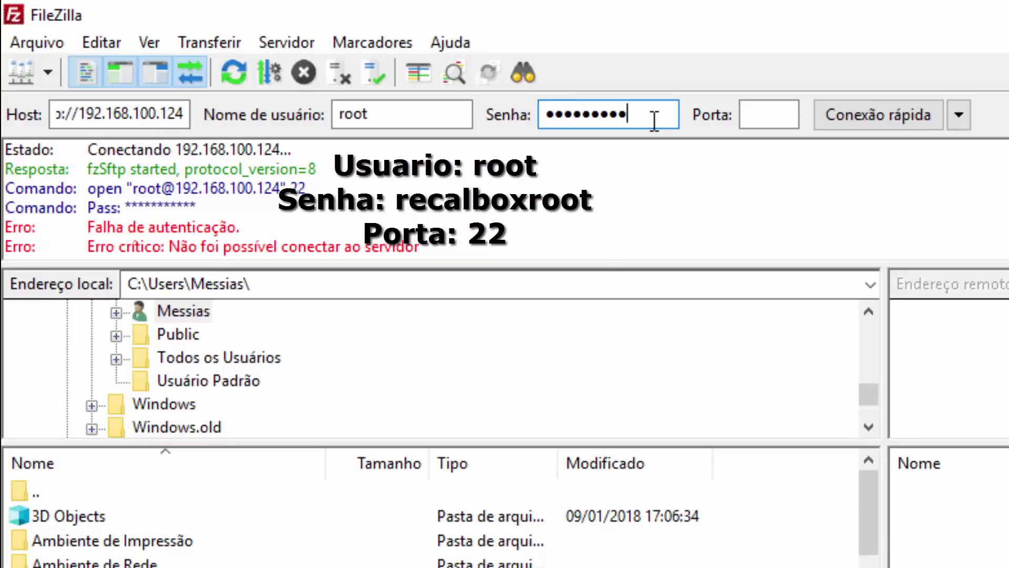
{"action": "left_click", "coordinate": [767, 111]}
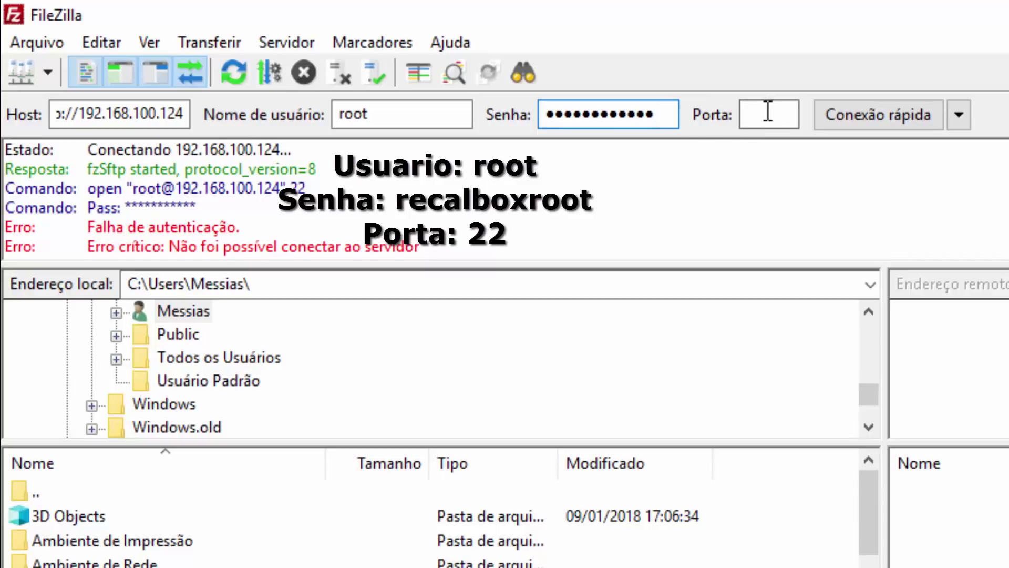
{"action": "type", "text": "22"}
{"action": "key", "text": "Return"}
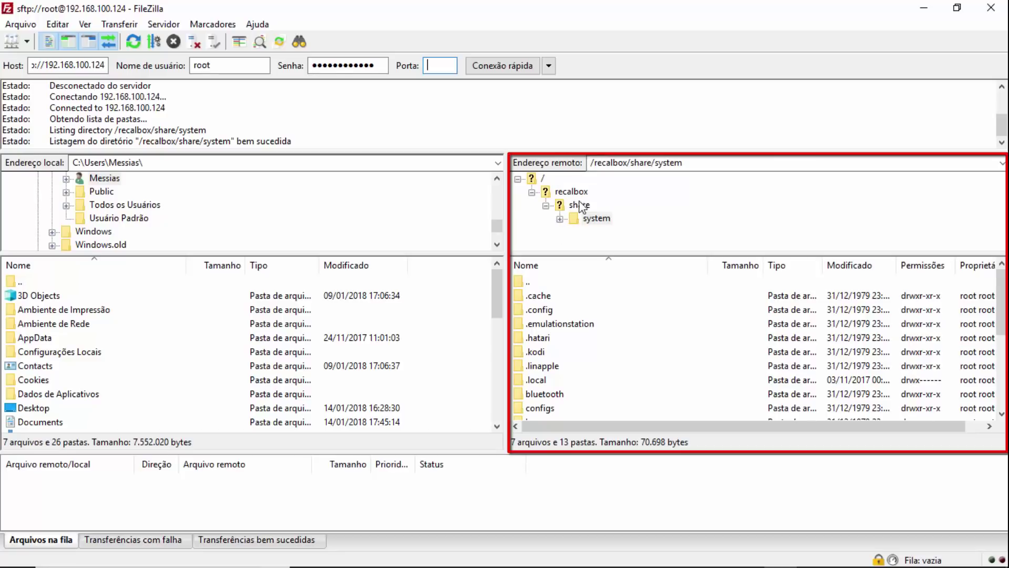
- Move the local pane from C:\ to the F: Seagate Expansion Drive
{"action": "double_click", "coordinate": [24, 283]}
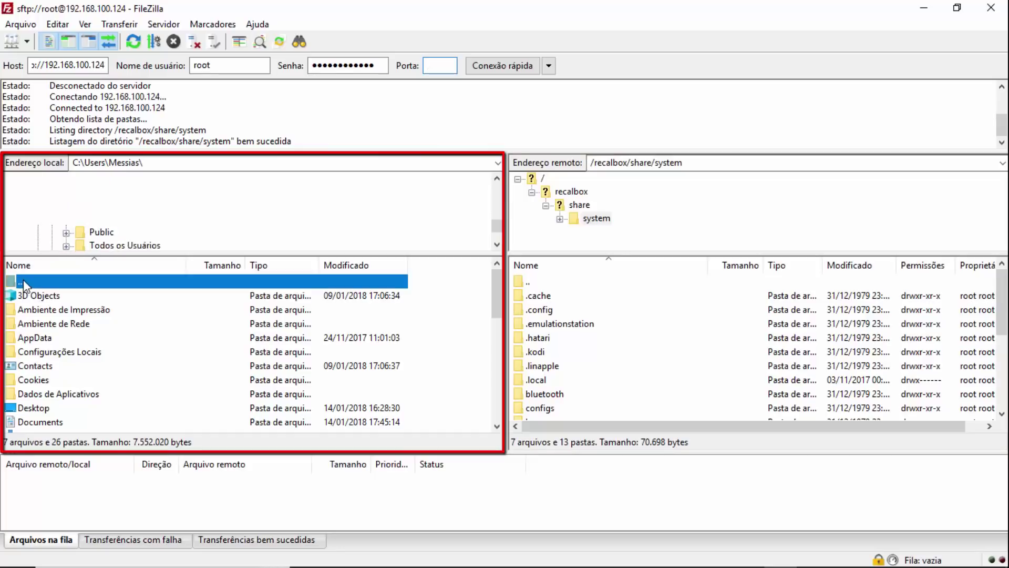
{"action": "double_click", "coordinate": [23, 282]}
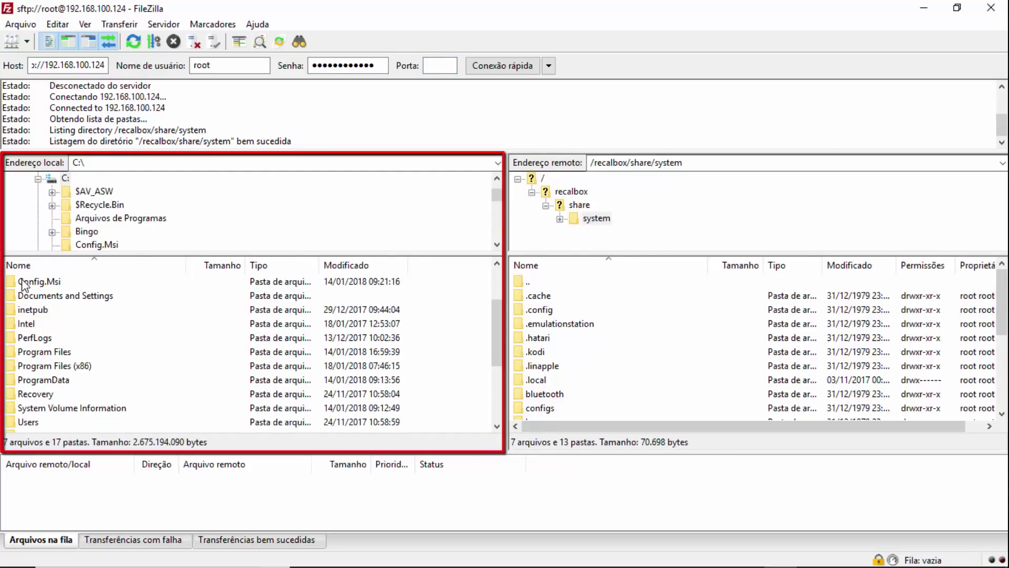
{"action": "scroll", "coordinate": [53, 395], "scroll_direction": "down", "scroll_amount": 3}
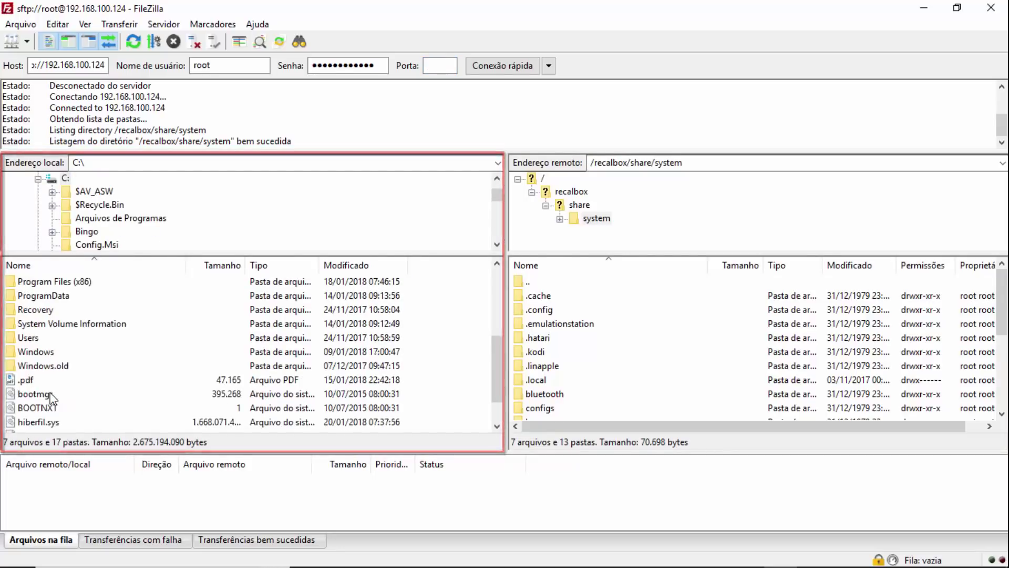
{"action": "scroll", "coordinate": [53, 395], "scroll_direction": "up", "scroll_amount": 3}
{"action": "left_click", "coordinate": [35, 182]}
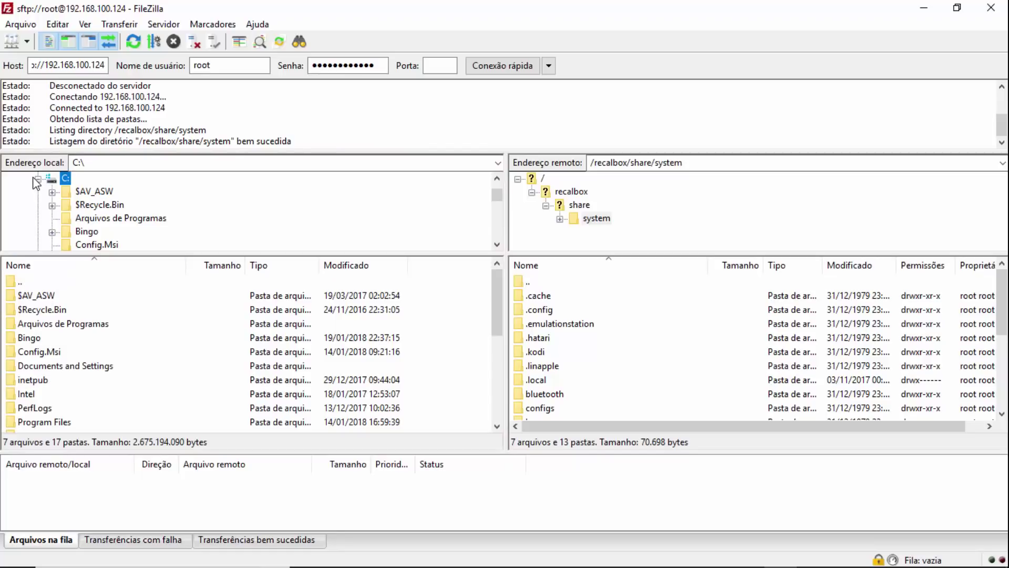
{"action": "left_click", "coordinate": [37, 179]}
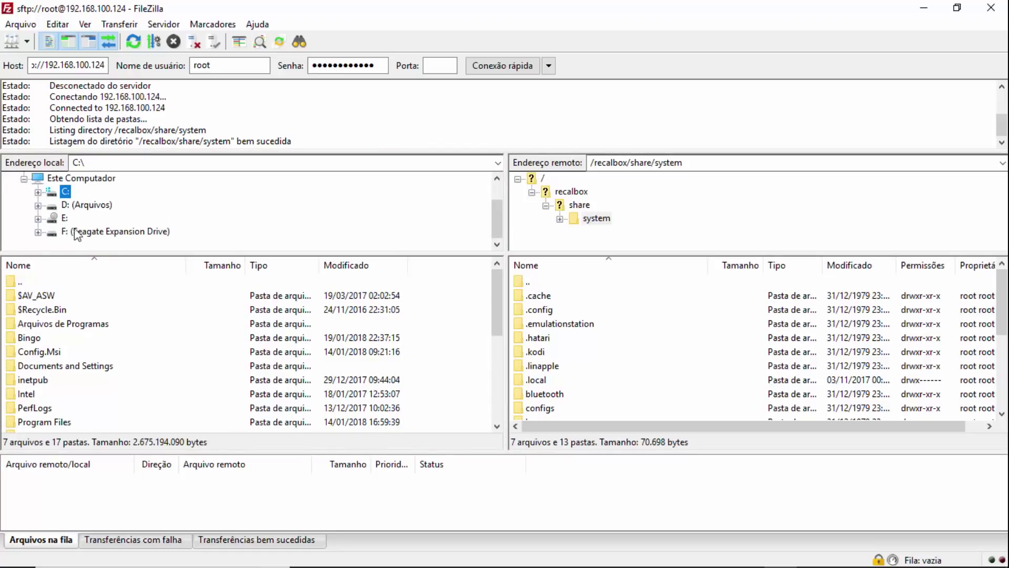
{"action": "left_click", "coordinate": [94, 233]}
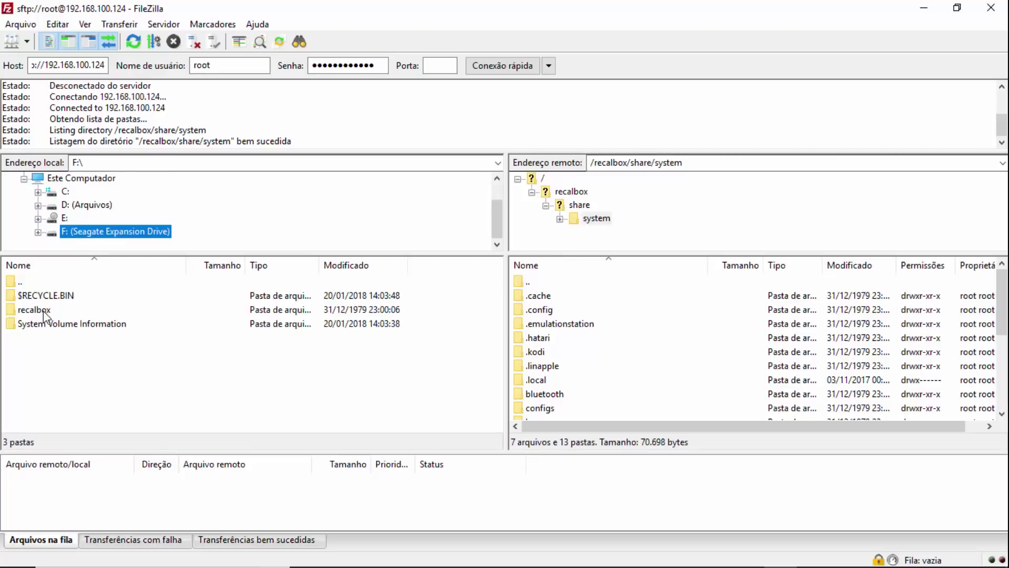
- Open local recalbox\bios and take the remote side up to /recalbox/share
{"action": "double_click", "coordinate": [43, 311]}
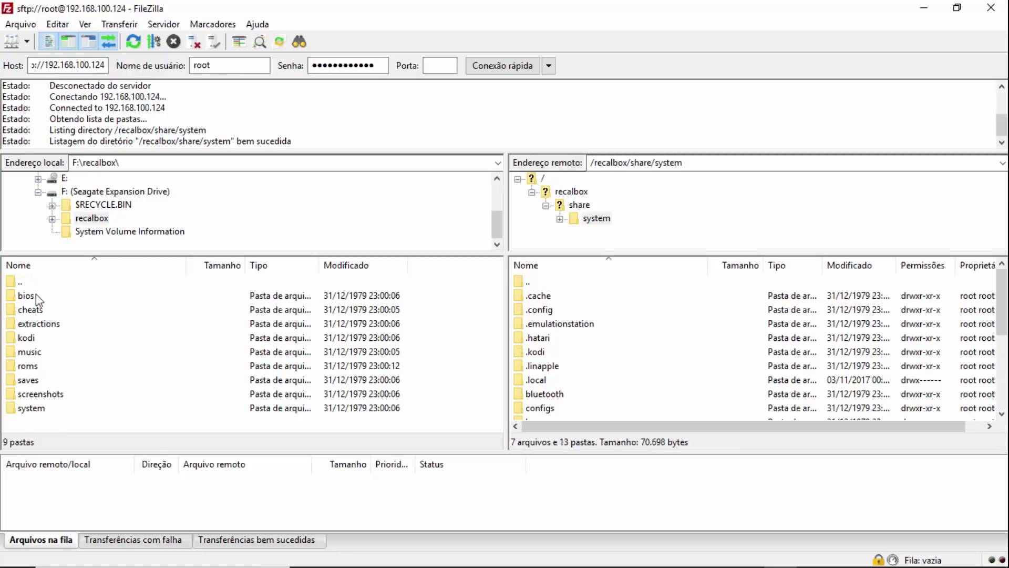
{"action": "double_click", "coordinate": [36, 301]}
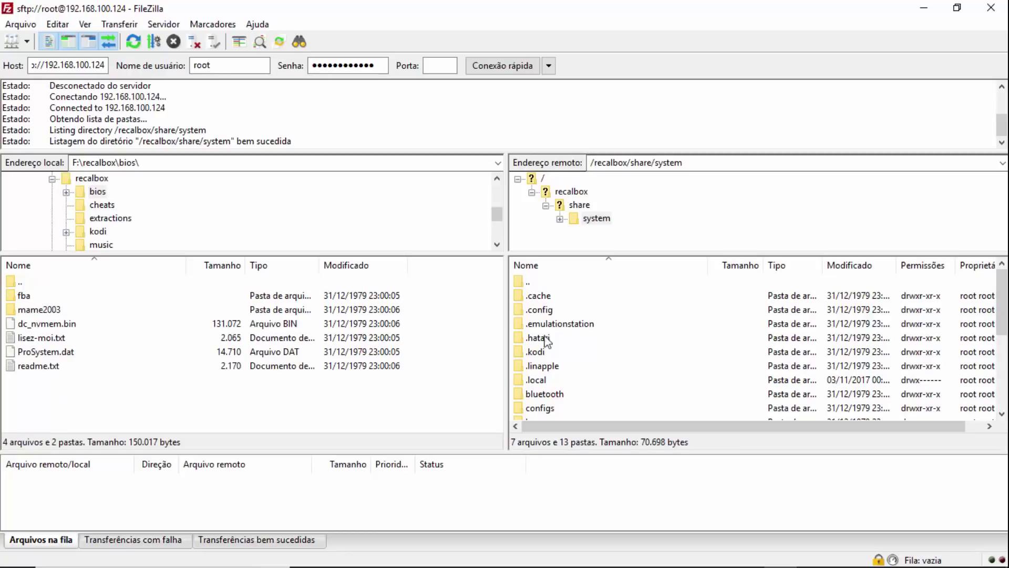
{"action": "left_click", "coordinate": [528, 283]}
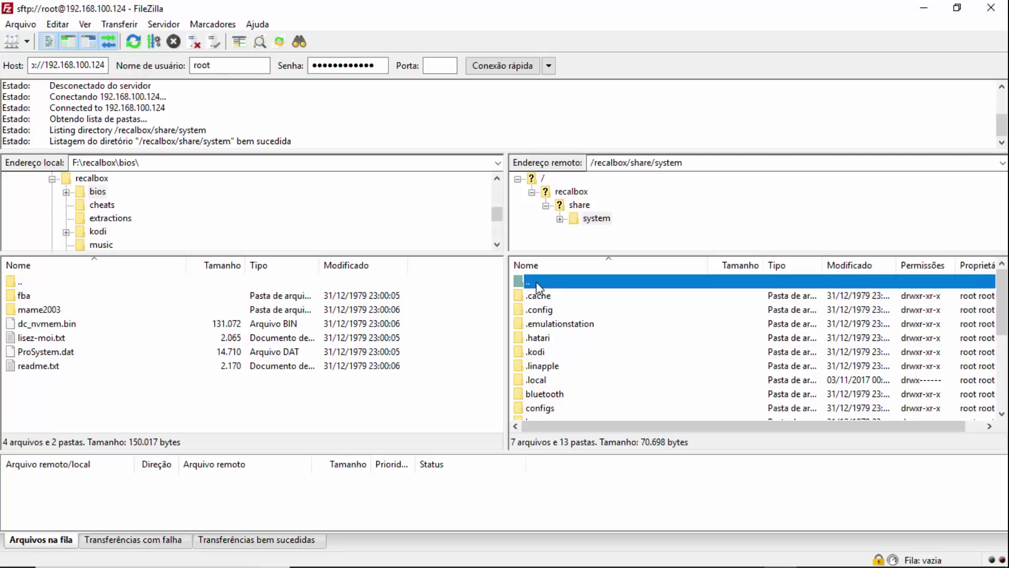
{"action": "double_click", "coordinate": [538, 287]}
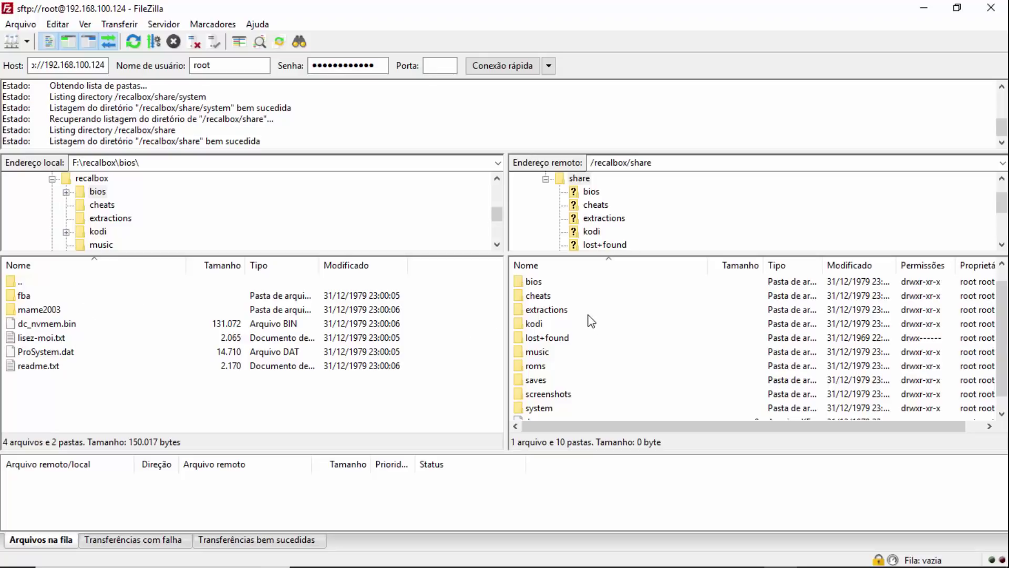
- Open the remote bios folder, select all its contents and drag them into local F:\recalbox\bios
{"action": "double_click", "coordinate": [538, 284]}
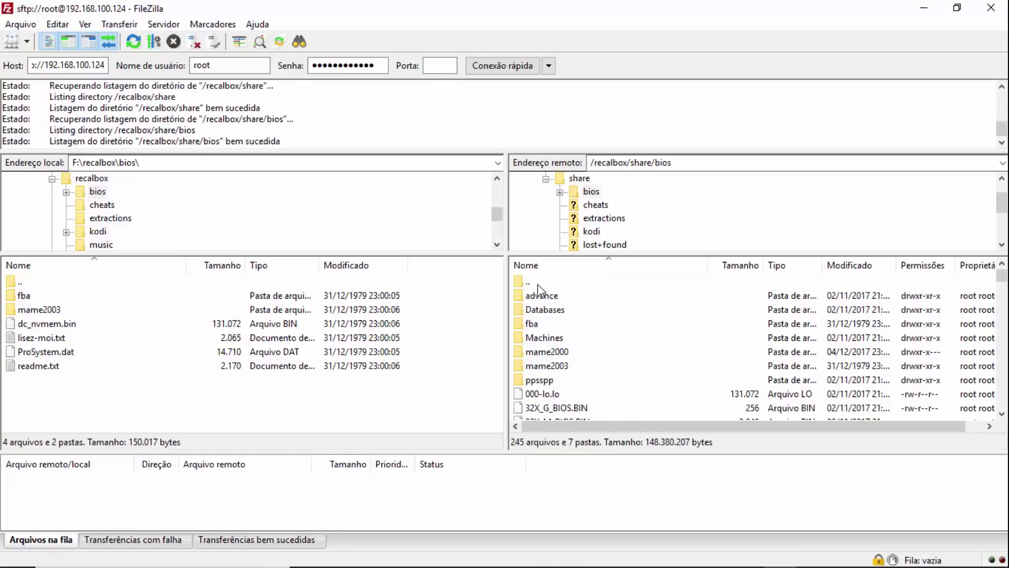
{"action": "scroll", "coordinate": [597, 344], "scroll_direction": "down", "scroll_amount": 3}
{"action": "scroll", "coordinate": [597, 336], "scroll_direction": "down", "scroll_amount": 20}
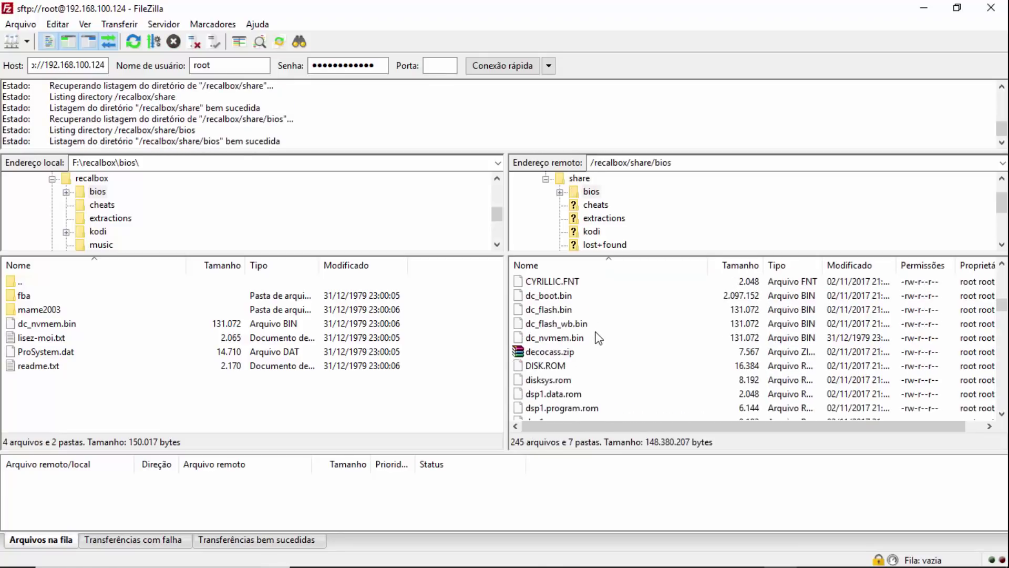
{"action": "scroll", "coordinate": [596, 330], "scroll_direction": "up", "scroll_amount": 20}
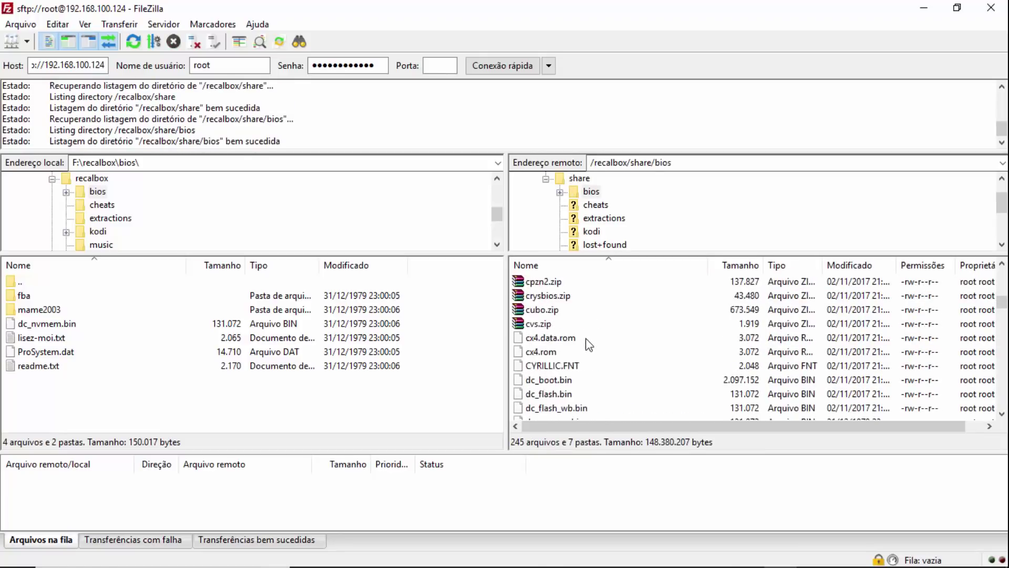
{"action": "left_click", "coordinate": [563, 266]}
{"action": "left_click", "coordinate": [565, 268]}
{"action": "key", "text": "ctrl+a"}
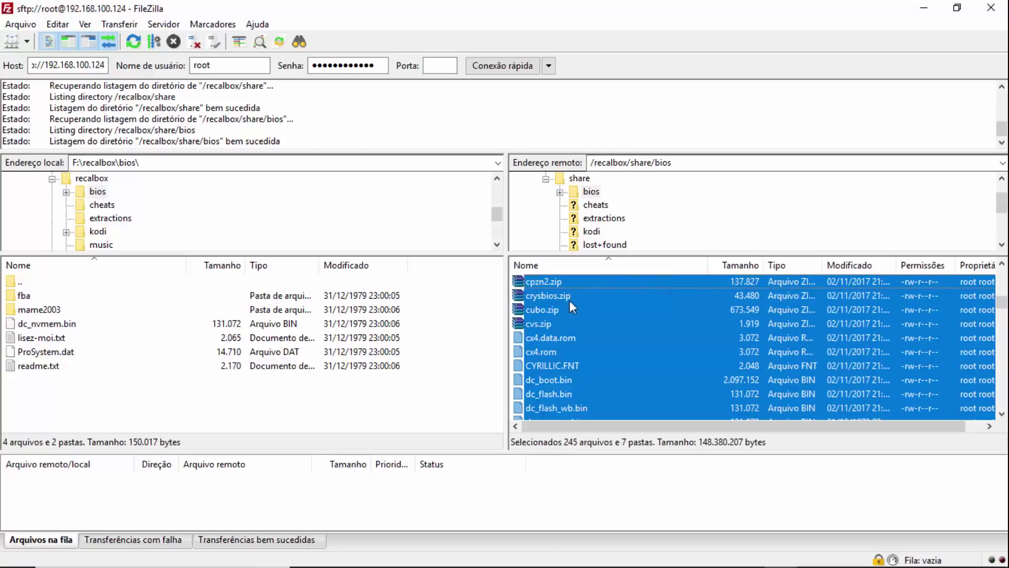
{"action": "left_click_drag", "start_coordinate": [574, 281], "coordinate": [407, 388]}
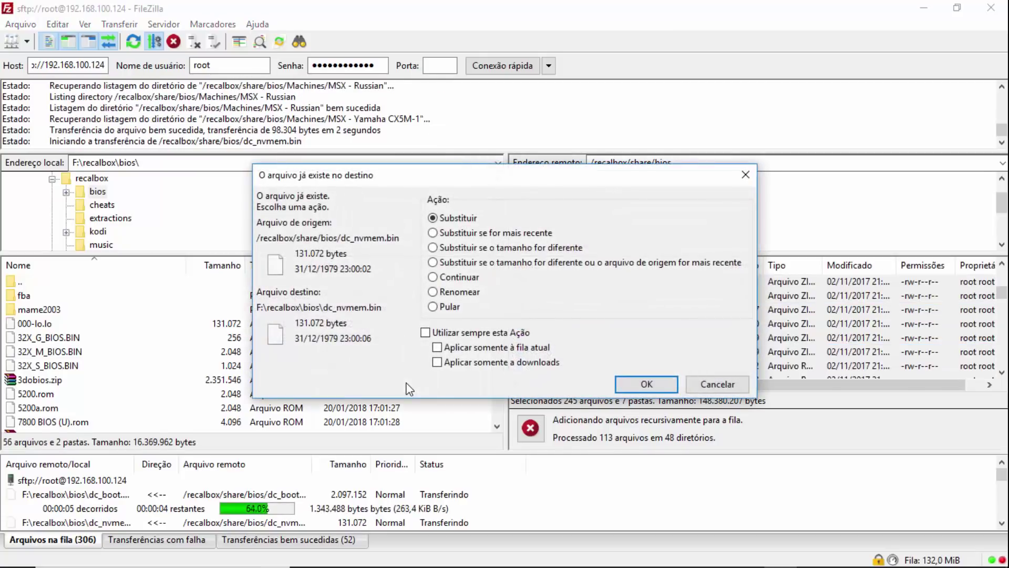
- Overwrite dc_nvmem.bin and all later conflicts, then let the bios download run
{"action": "left_click", "coordinate": [426, 333]}
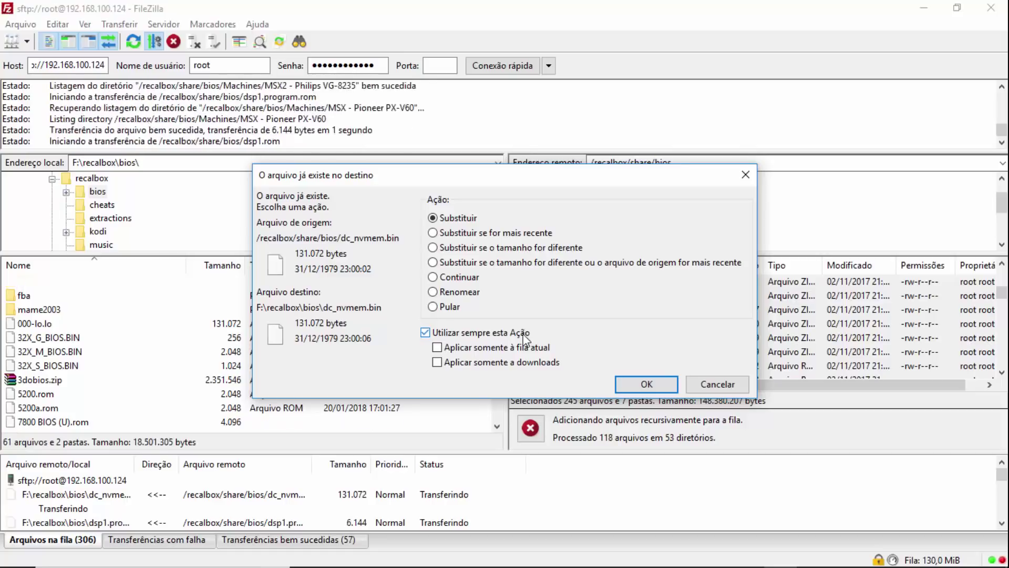
{"action": "left_click", "coordinate": [646, 384]}
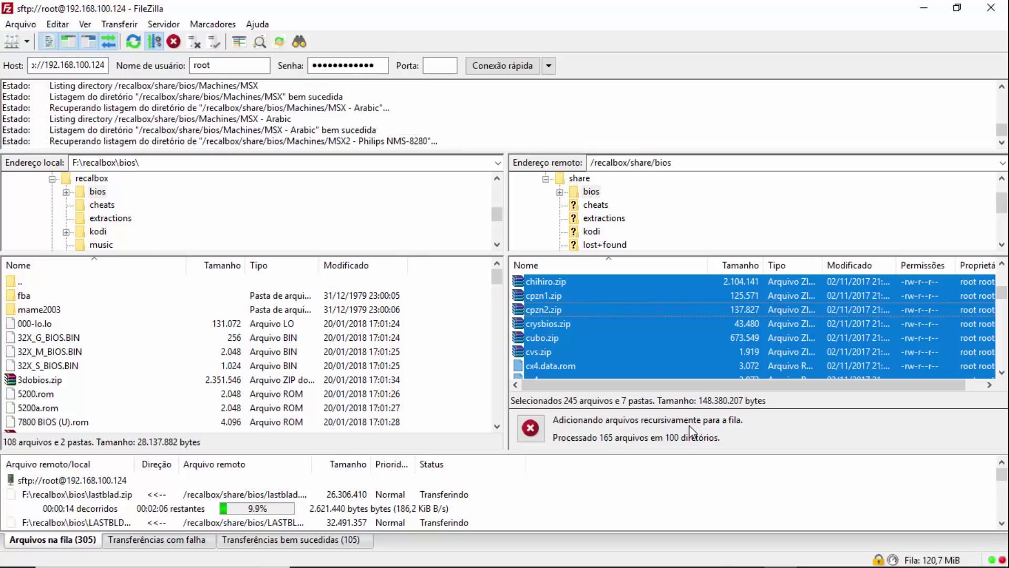
{"action": "mouse_move", "coordinate": [689, 567]}
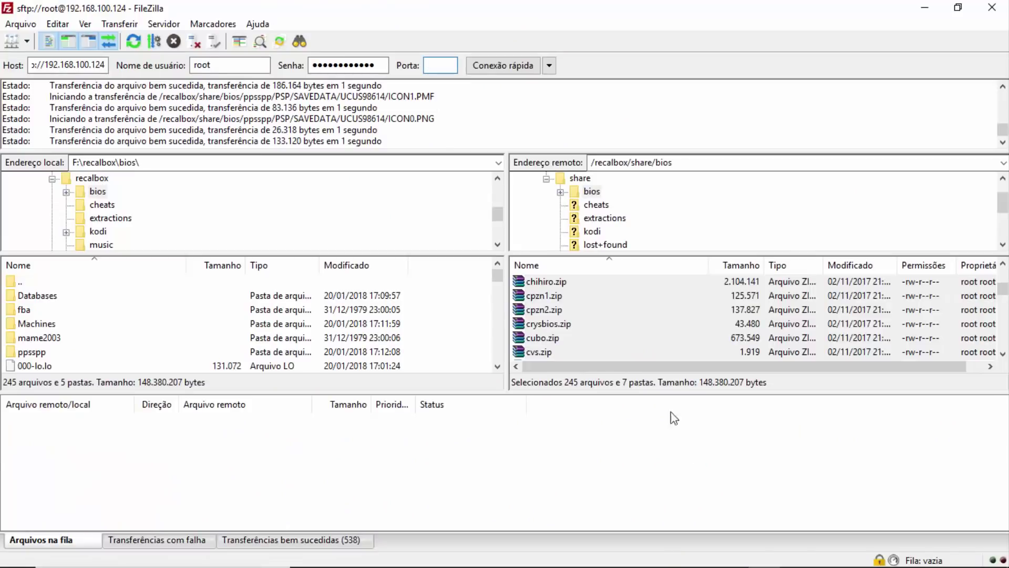
- Select only cpzn2.zip, then move the local side up from bios to F:\recalbox
{"action": "left_click", "coordinate": [625, 314]}
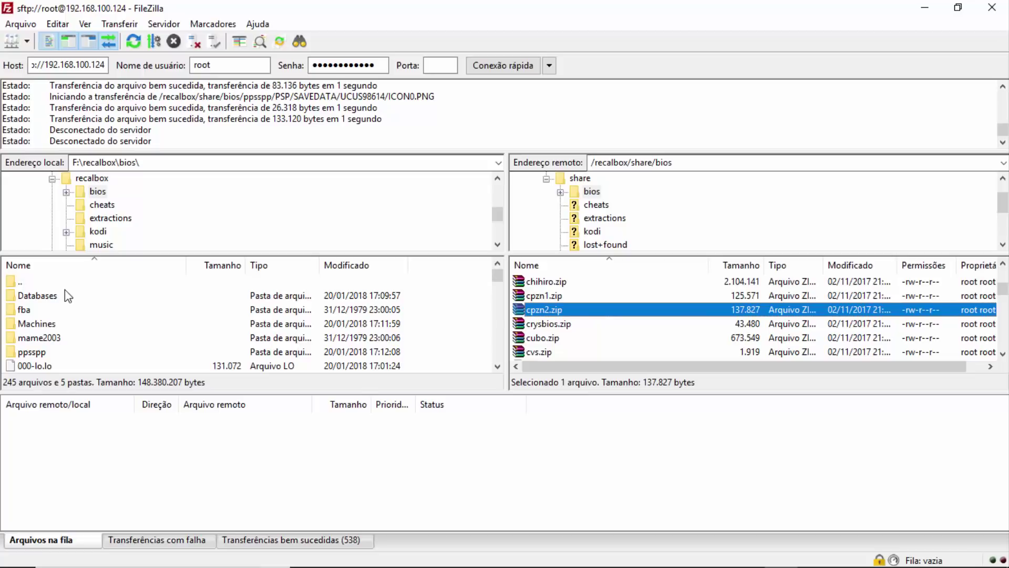
{"action": "double_click", "coordinate": [24, 282]}
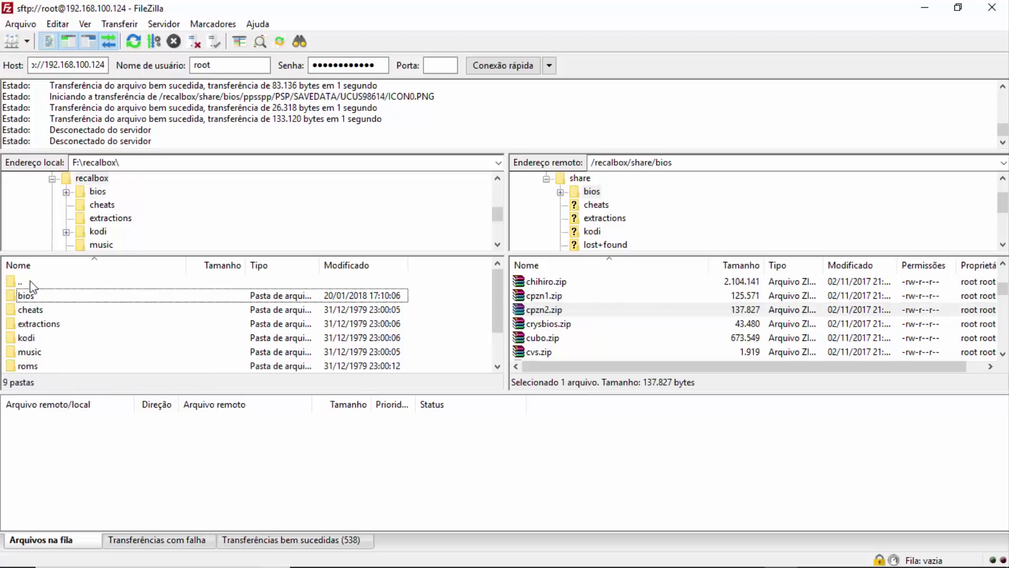
{"action": "scroll", "coordinate": [589, 325], "scroll_direction": "up", "scroll_amount": 10}
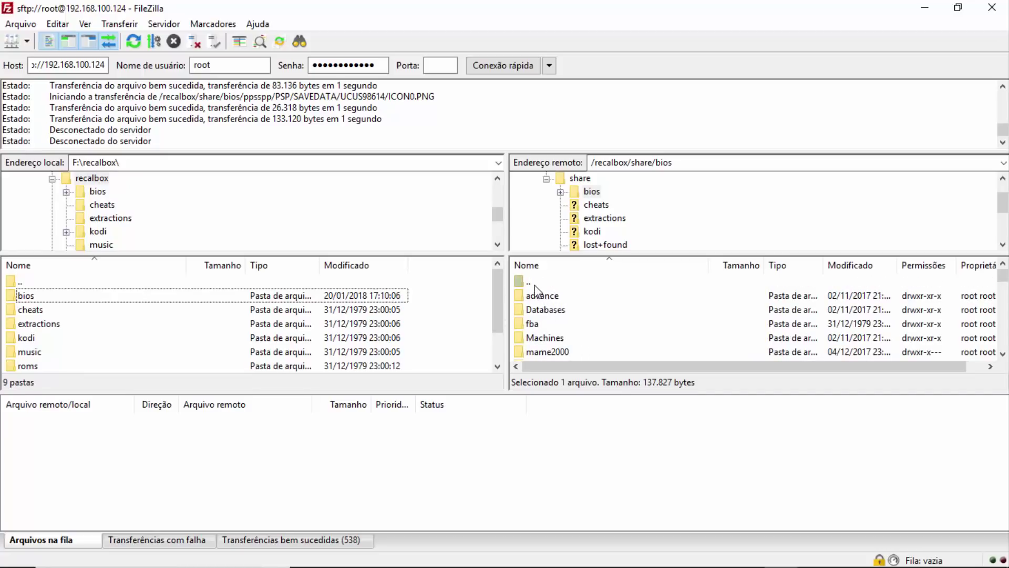
- Go up to the remote share folder and open the local saves folder
{"action": "double_click", "coordinate": [535, 283]}
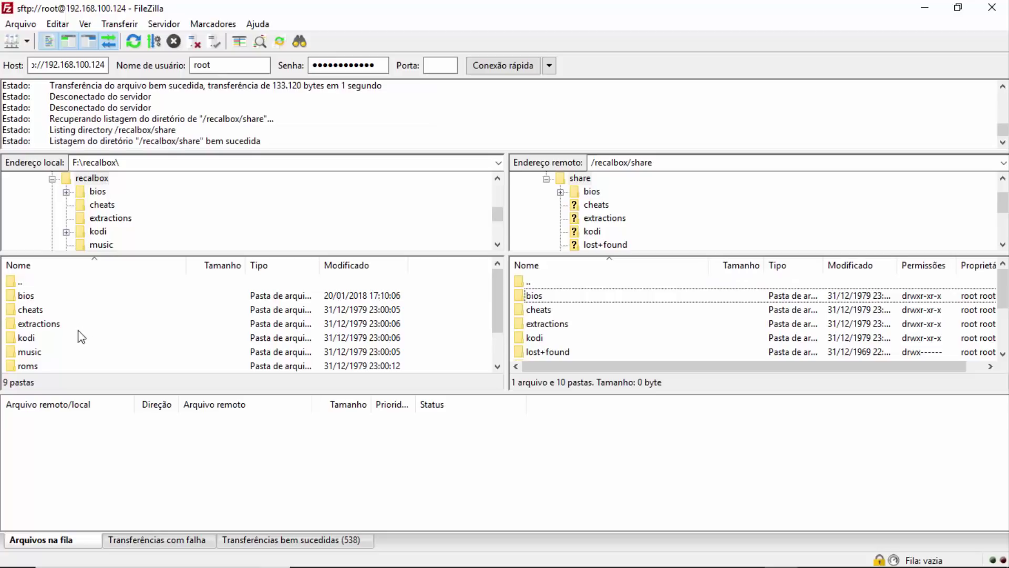
{"action": "scroll", "coordinate": [59, 324], "scroll_direction": "down", "scroll_amount": 1}
{"action": "double_click", "coordinate": [27, 338]}
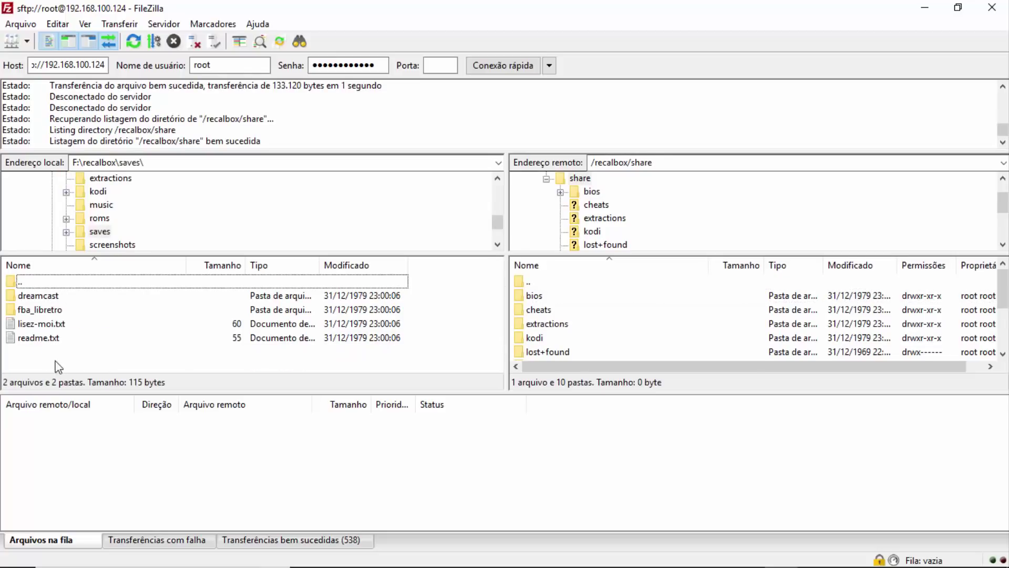
- Browse the remote side up to the root folder, then back into /recalbox/share
{"action": "double_click", "coordinate": [540, 284]}
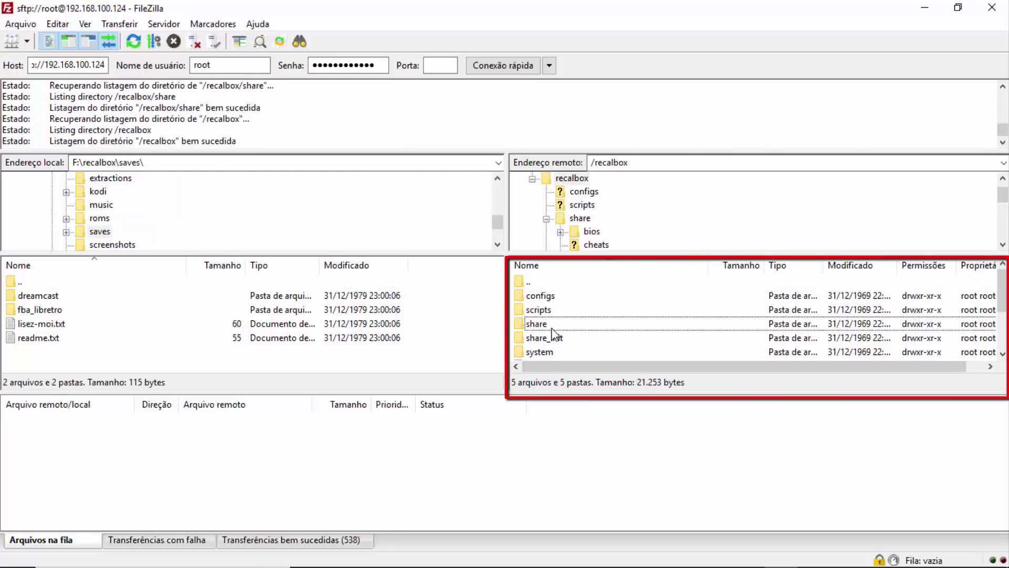
{"action": "double_click", "coordinate": [540, 284]}
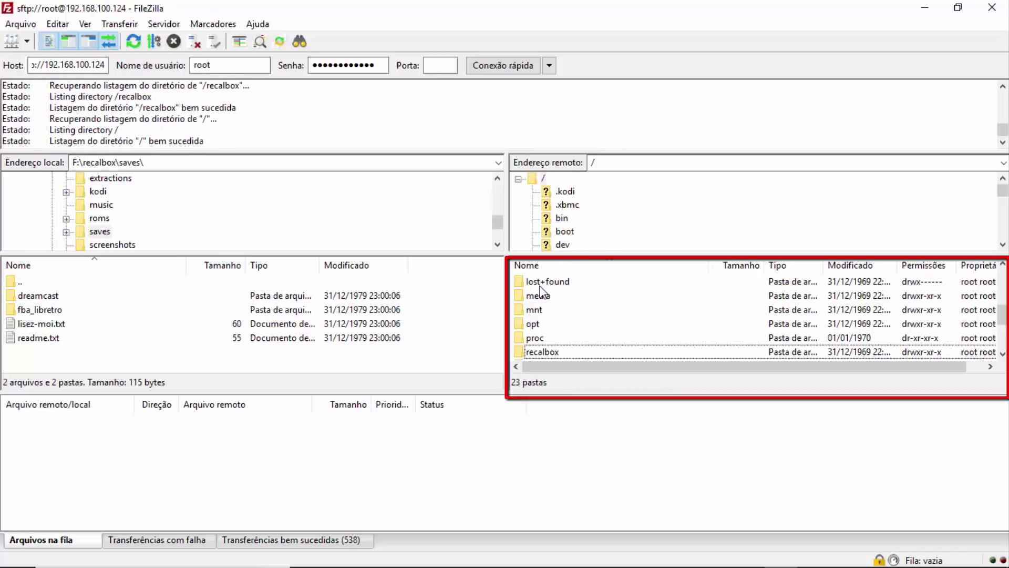
{"action": "double_click", "coordinate": [539, 352]}
{"action": "scroll", "coordinate": [557, 314], "scroll_direction": "down", "scroll_amount": 1}
{"action": "scroll", "coordinate": [554, 323], "scroll_direction": "up", "scroll_amount": 1}
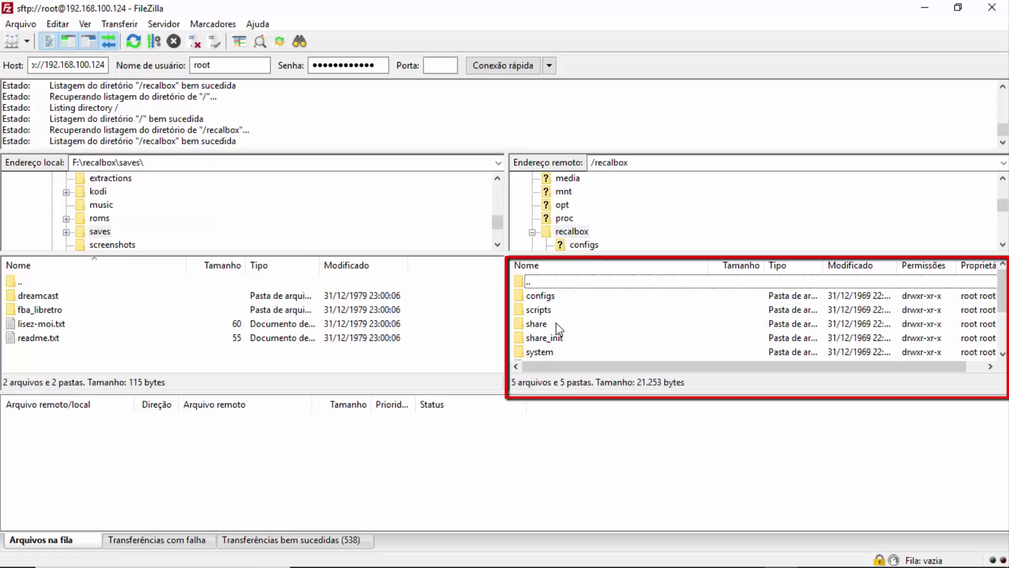
{"action": "scroll", "coordinate": [554, 327], "scroll_direction": "down", "scroll_amount": 1}
{"action": "scroll", "coordinate": [555, 327], "scroll_direction": "down", "scroll_amount": 1}
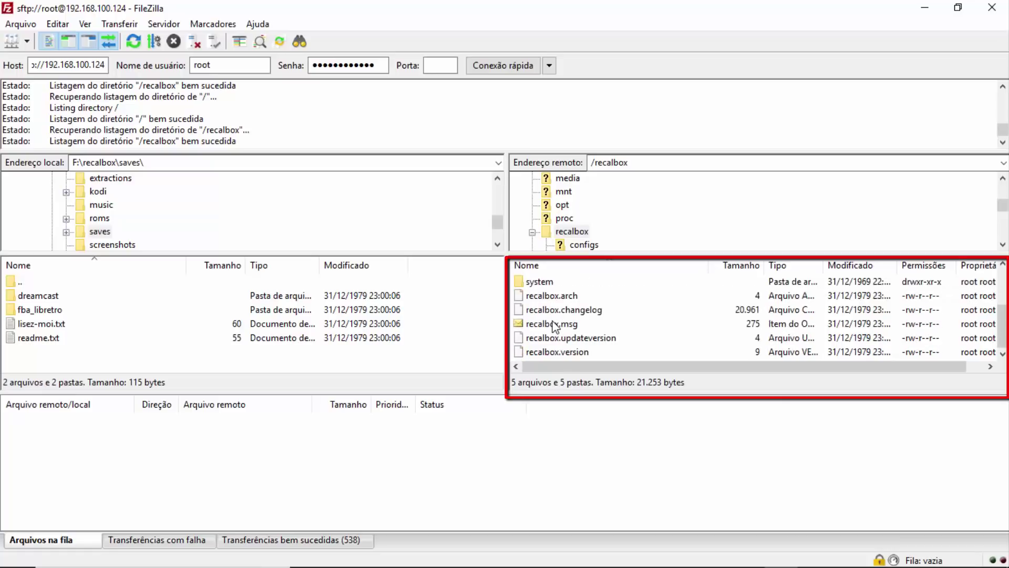
{"action": "scroll", "coordinate": [554, 327], "scroll_direction": "up", "scroll_amount": 2}
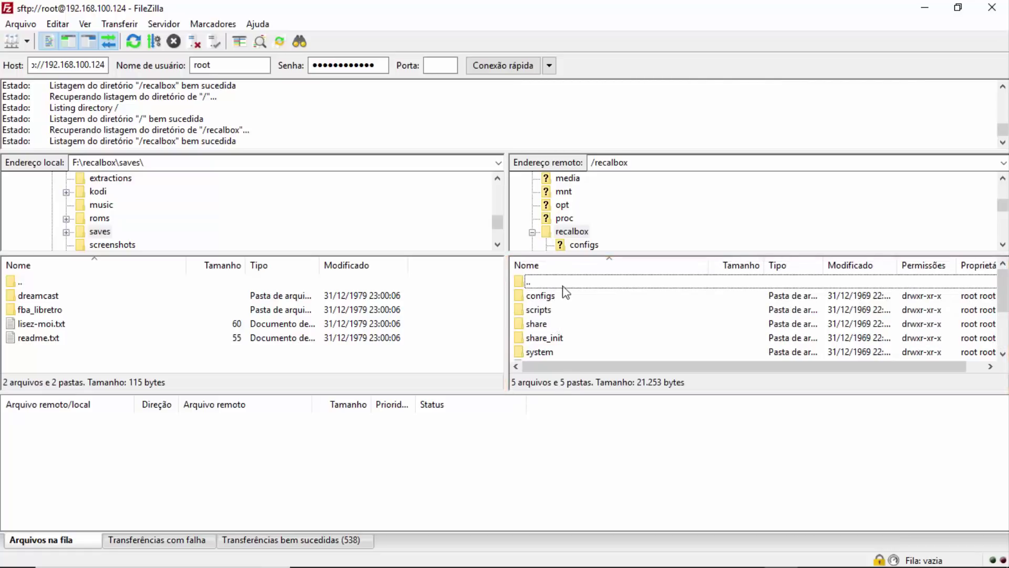
{"action": "double_click", "coordinate": [548, 322]}
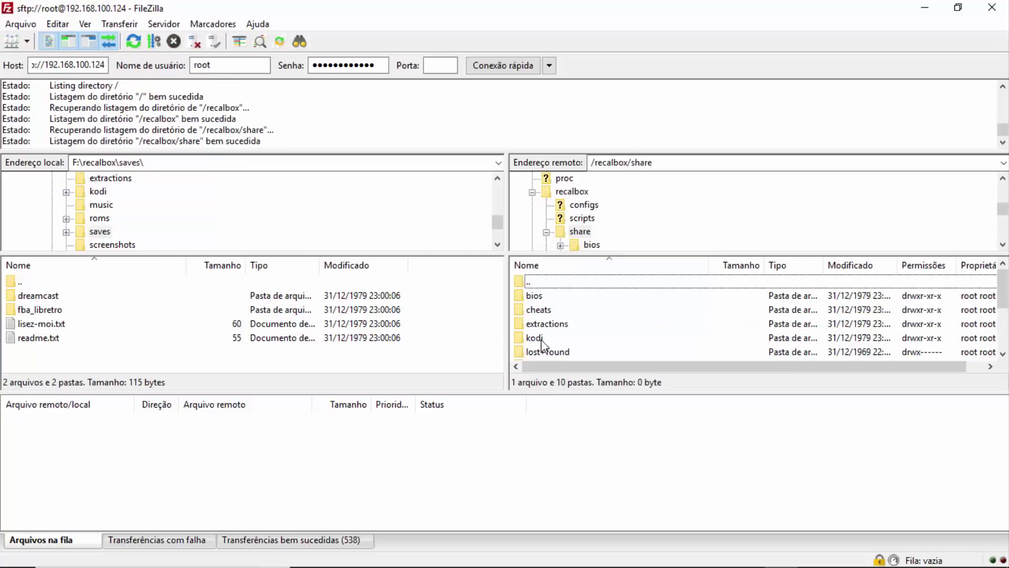
- Open the remote cheats folder, finding it empty, and return locally to F:\recalbox
{"action": "double_click", "coordinate": [546, 309]}
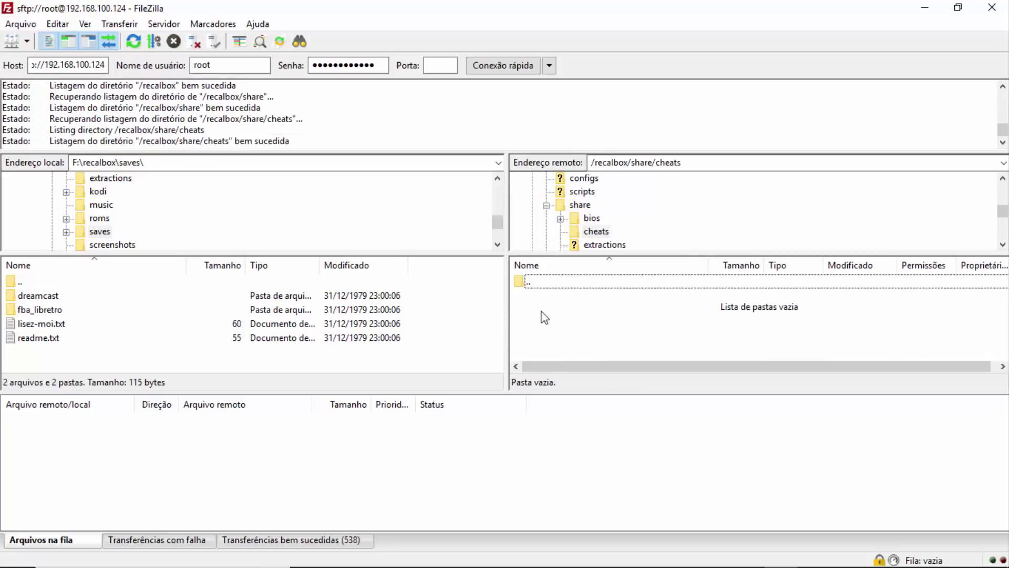
{"action": "double_click", "coordinate": [16, 283]}
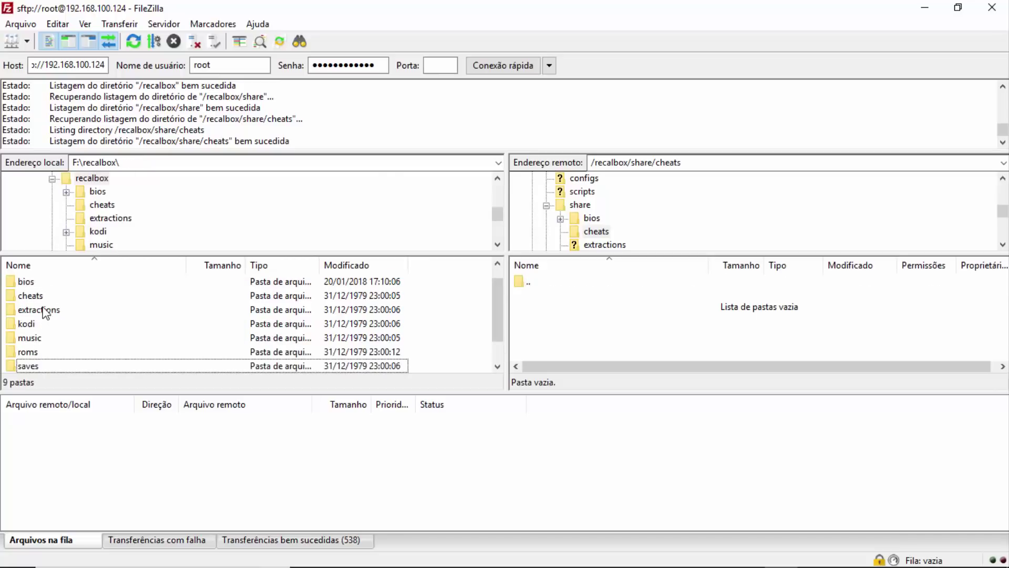
{"action": "left_click", "coordinate": [36, 295]}
- Open /recalbox/share/saves remotely and F:\recalbox\saves locally
{"action": "double_click", "coordinate": [536, 282]}
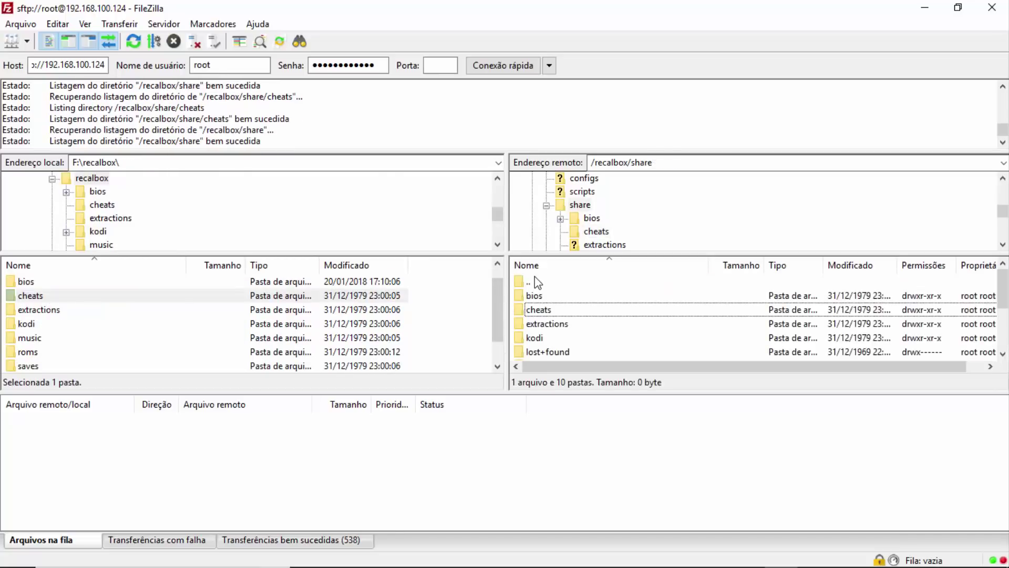
{"action": "scroll", "coordinate": [561, 329], "scroll_direction": "down", "scroll_amount": 1}
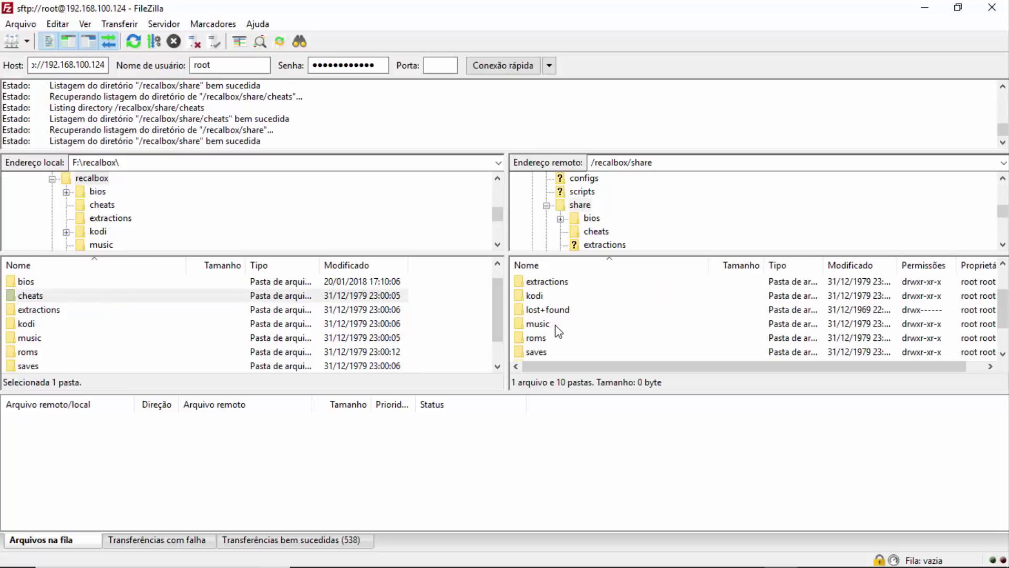
{"action": "double_click", "coordinate": [551, 349]}
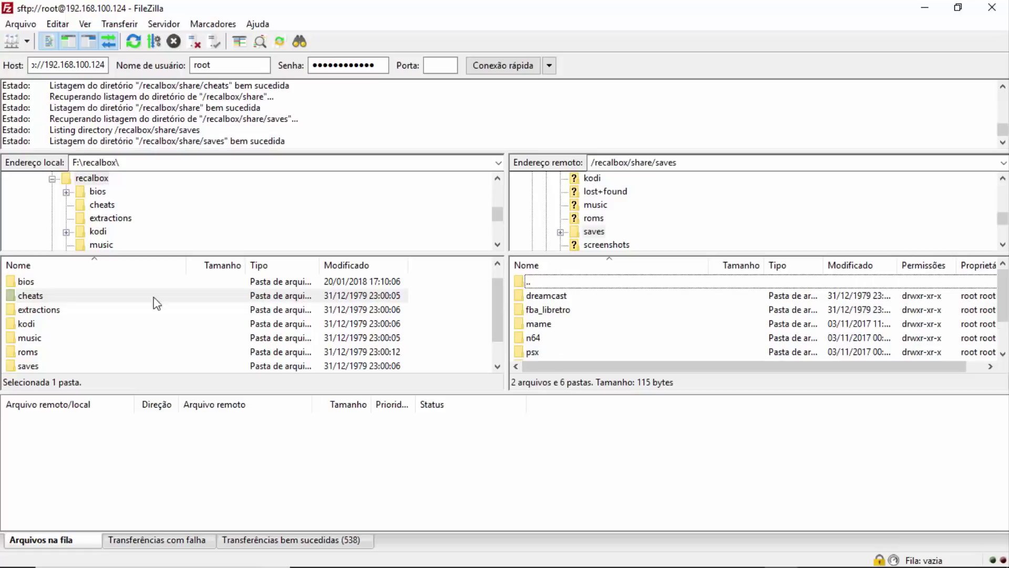
{"action": "double_click", "coordinate": [33, 366]}
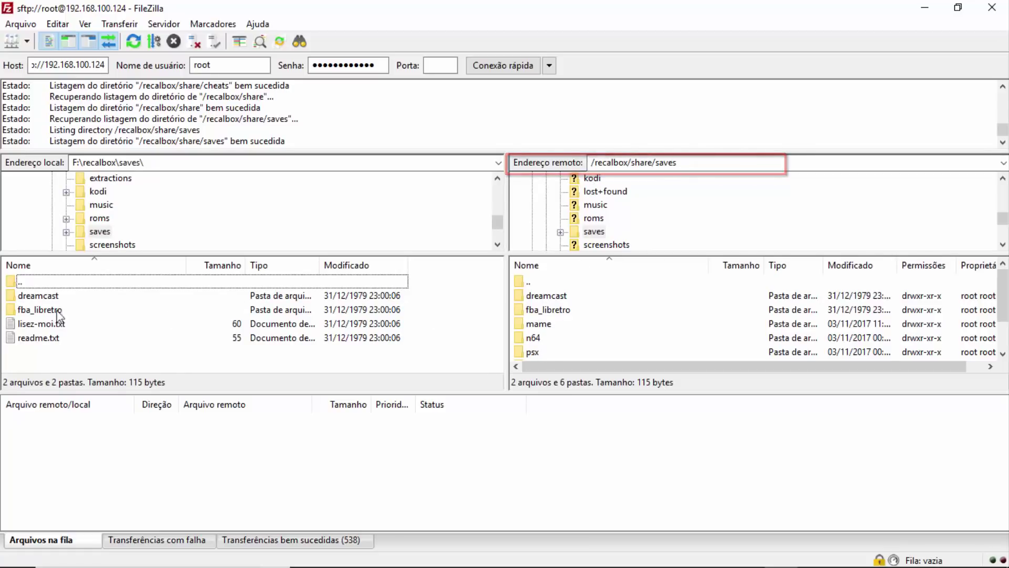
{"action": "left_click", "coordinate": [535, 282]}
{"action": "scroll", "coordinate": [558, 312], "scroll_direction": "down", "scroll_amount": 1}
{"action": "scroll", "coordinate": [552, 326], "scroll_direction": "up", "scroll_amount": 1}
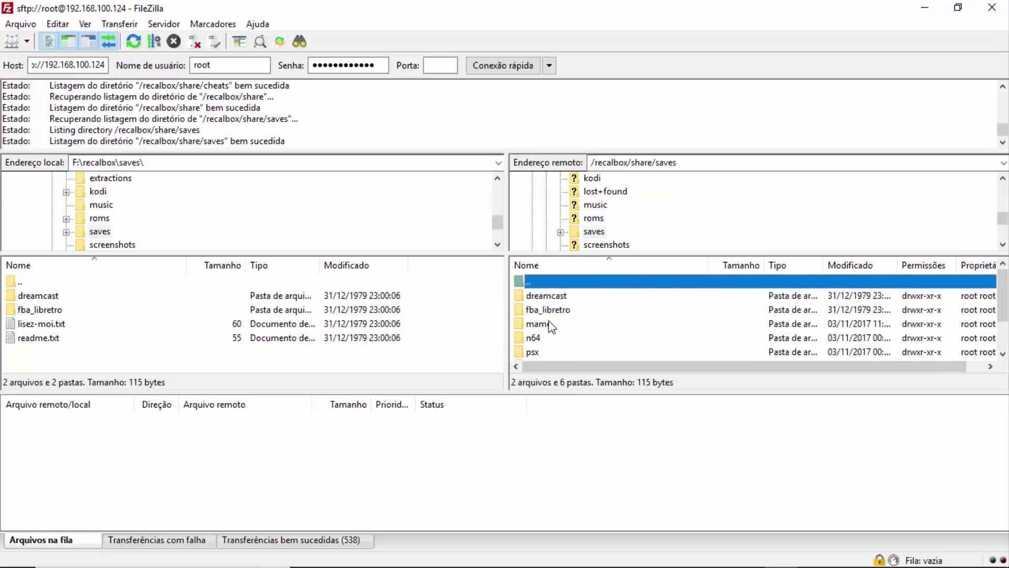
- Go up to /recalbox/share and open the remote system folder
{"action": "double_click", "coordinate": [528, 284]}
{"action": "scroll", "coordinate": [573, 331], "scroll_direction": "down", "scroll_amount": 1}
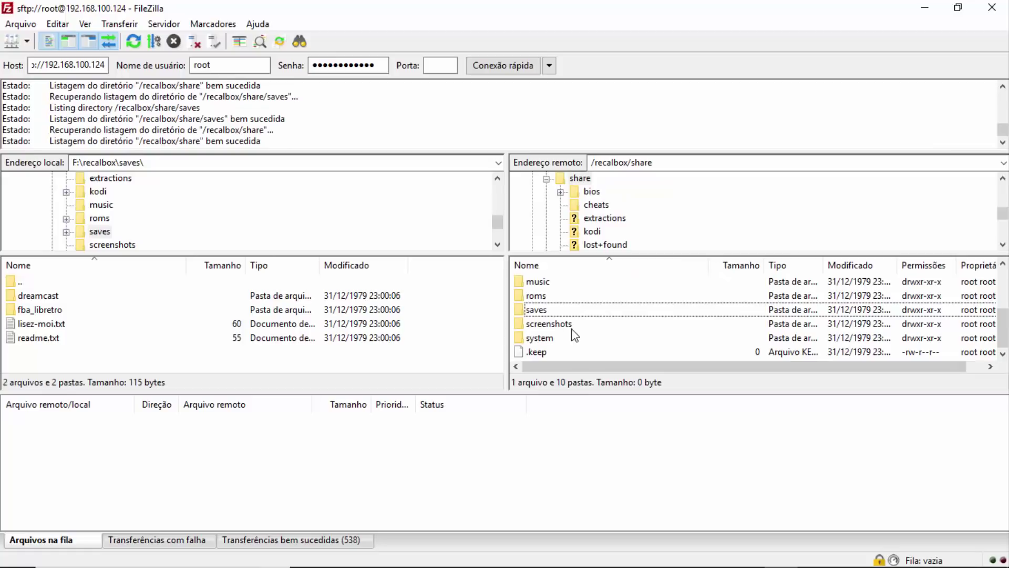
{"action": "left_click", "coordinate": [523, 339]}
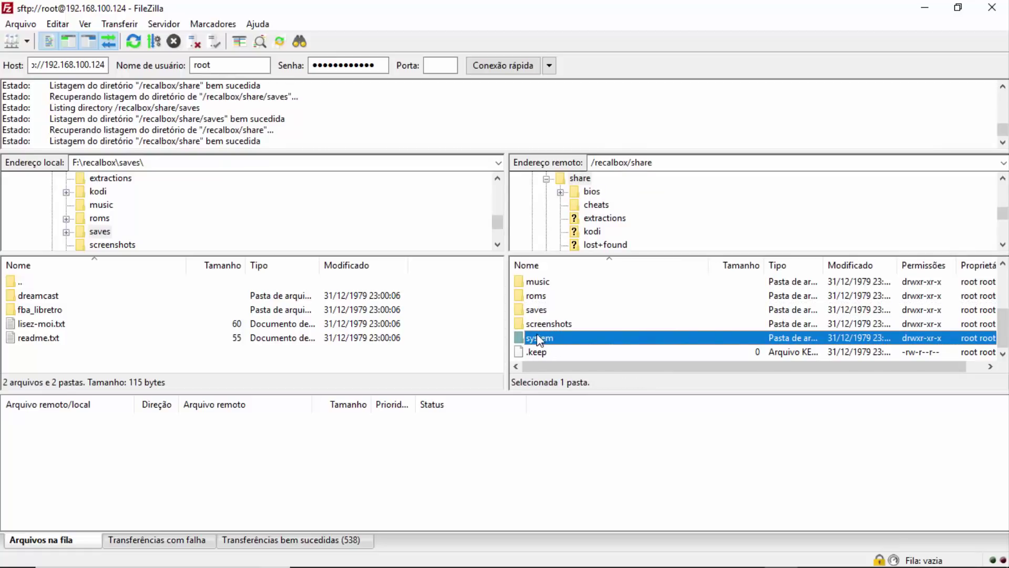
{"action": "double_click", "coordinate": [546, 340]}
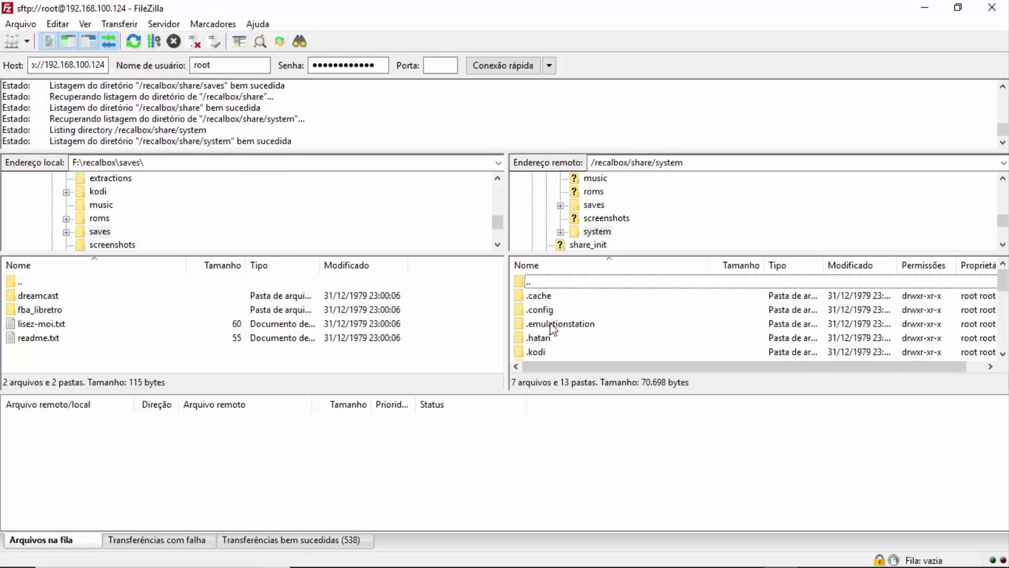
- Scroll through the system folder, briefly selecting .config and configs before clearing the selection
{"action": "scroll", "coordinate": [549, 319], "scroll_direction": "down", "scroll_amount": 5}
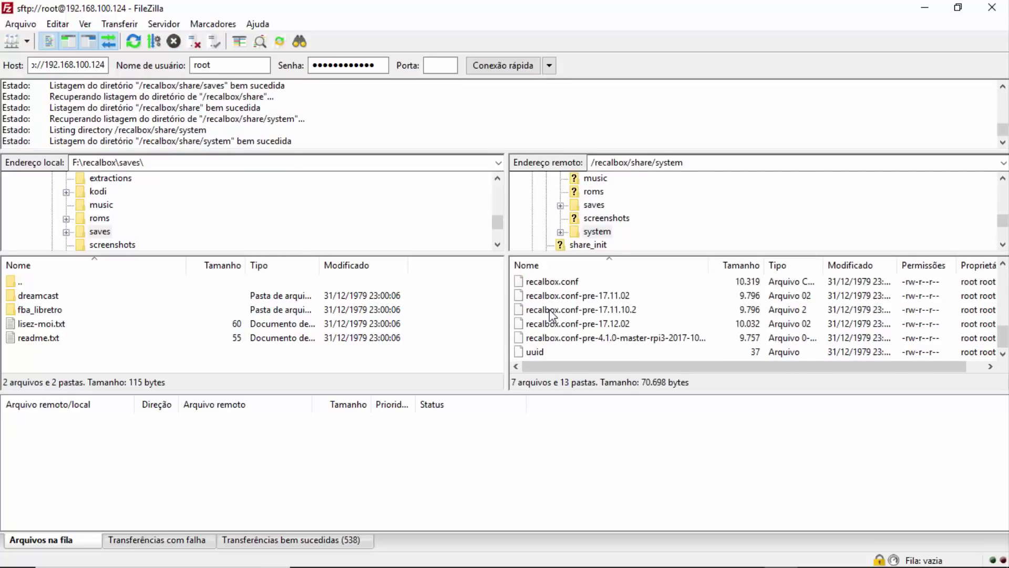
{"action": "scroll", "coordinate": [557, 326], "scroll_direction": "up", "scroll_amount": 2}
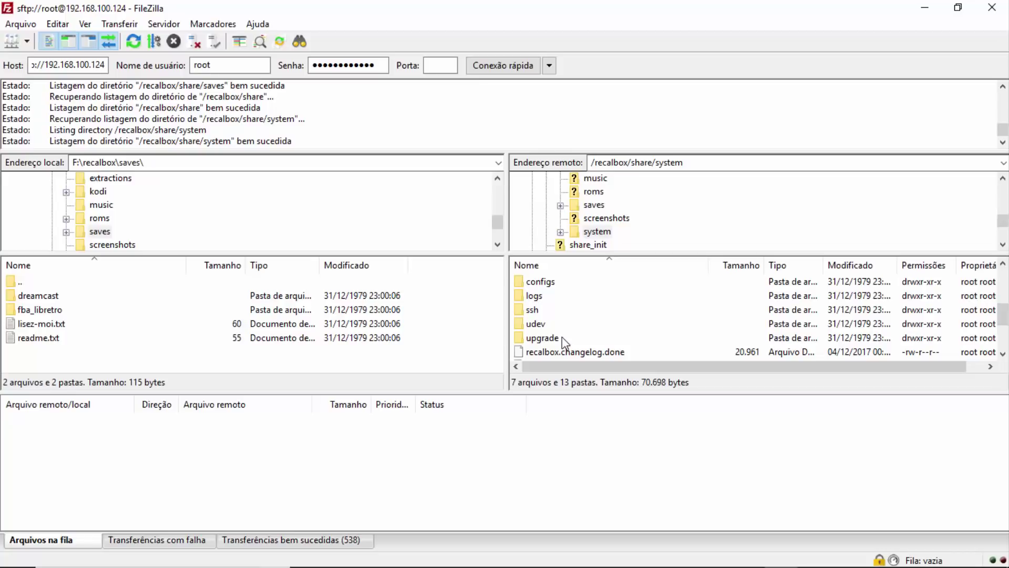
{"action": "scroll", "coordinate": [563, 348], "scroll_direction": "up", "scroll_amount": 3}
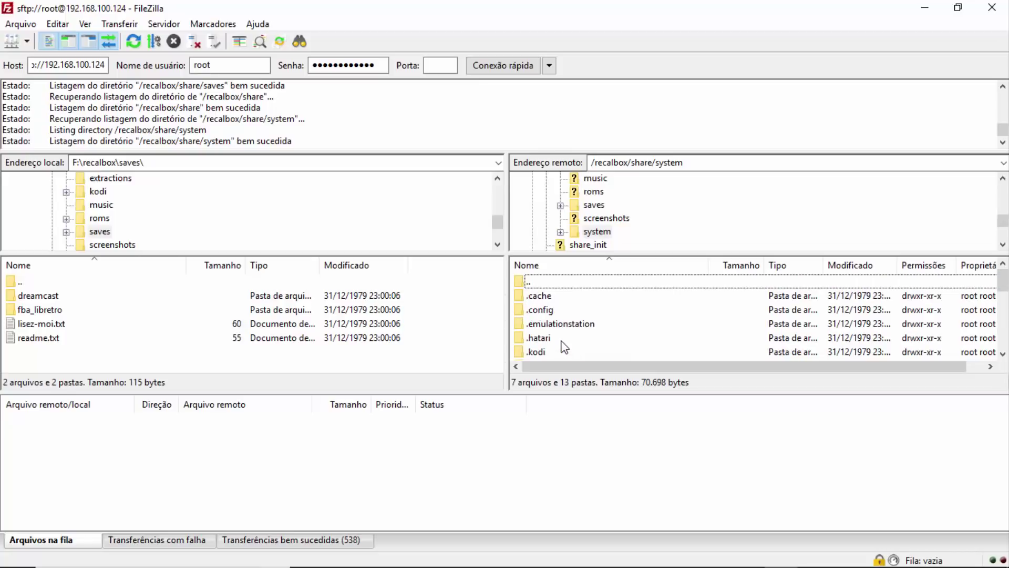
{"action": "scroll", "coordinate": [565, 338], "scroll_direction": "down", "scroll_amount": 1}
{"action": "scroll", "coordinate": [565, 337], "scroll_direction": "up", "scroll_amount": 1}
{"action": "left_click", "coordinate": [550, 310]}
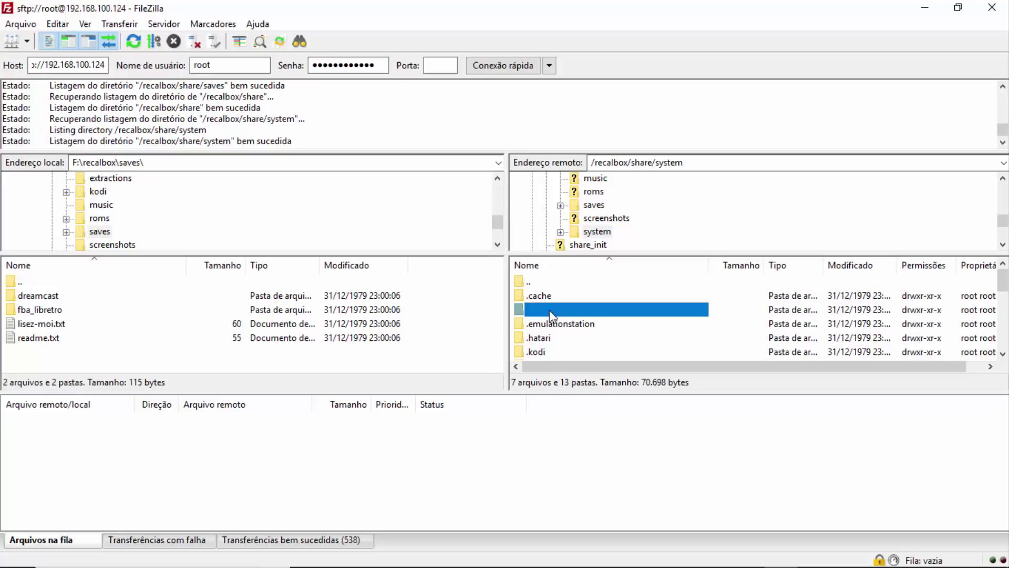
{"action": "scroll", "coordinate": [573, 326], "scroll_direction": "down", "scroll_amount": 1}
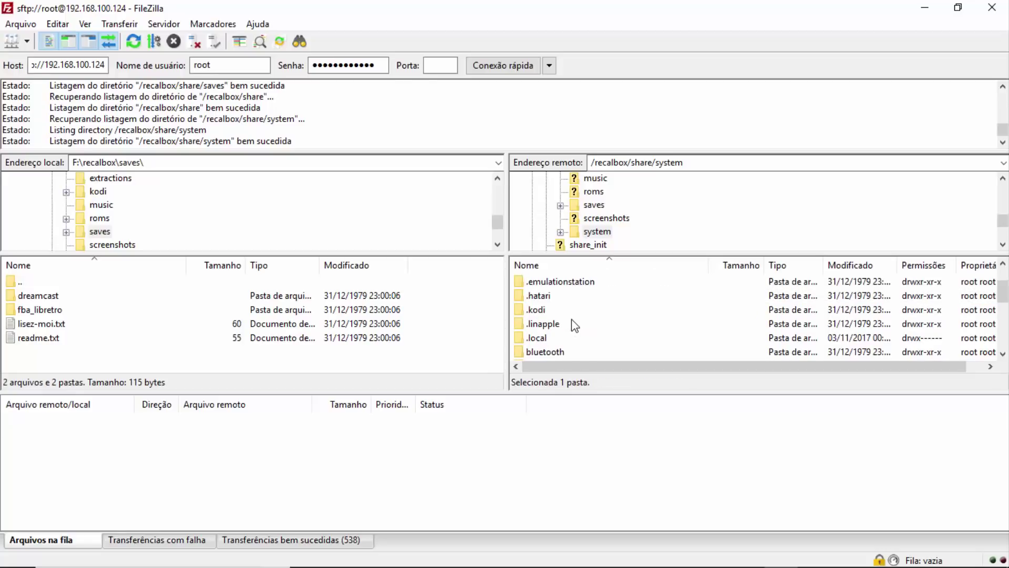
{"action": "scroll", "coordinate": [575, 325], "scroll_direction": "down", "scroll_amount": 2}
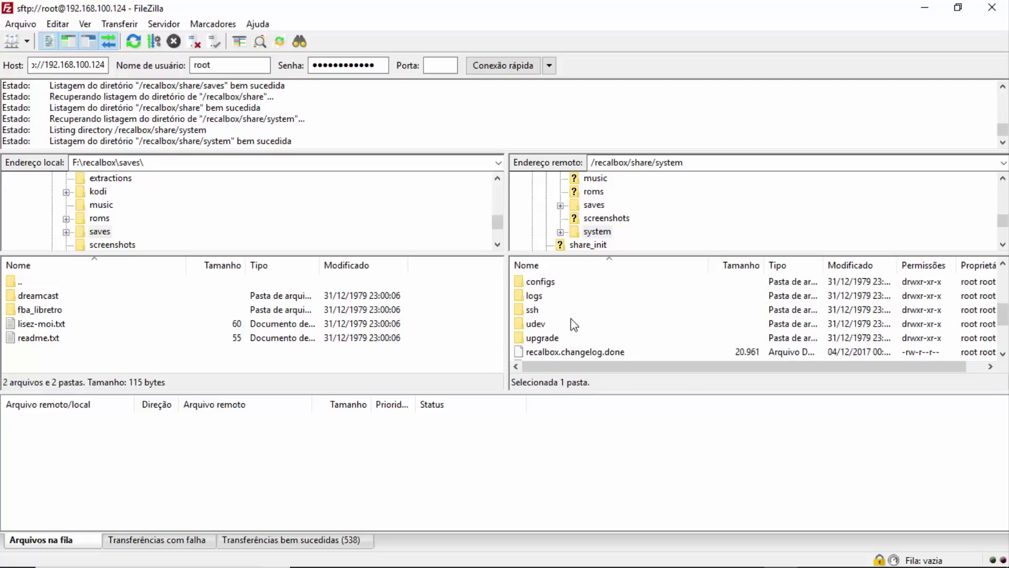
{"action": "scroll", "coordinate": [575, 324], "scroll_direction": "up", "scroll_amount": 1}
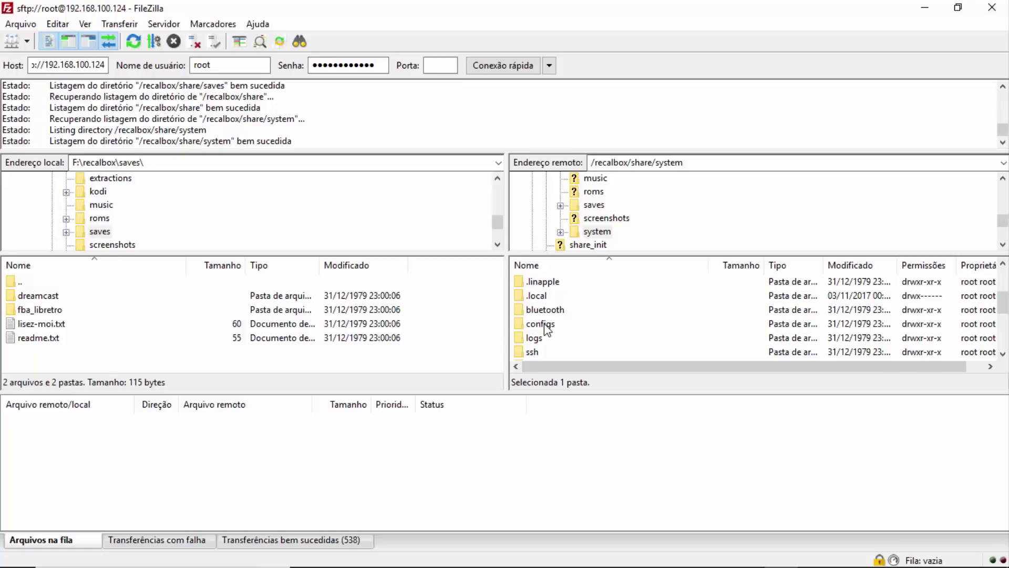
{"action": "left_click", "coordinate": [547, 330], "text": "ctrl"}
{"action": "scroll", "coordinate": [547, 320], "scroll_direction": "up", "scroll_amount": 2}
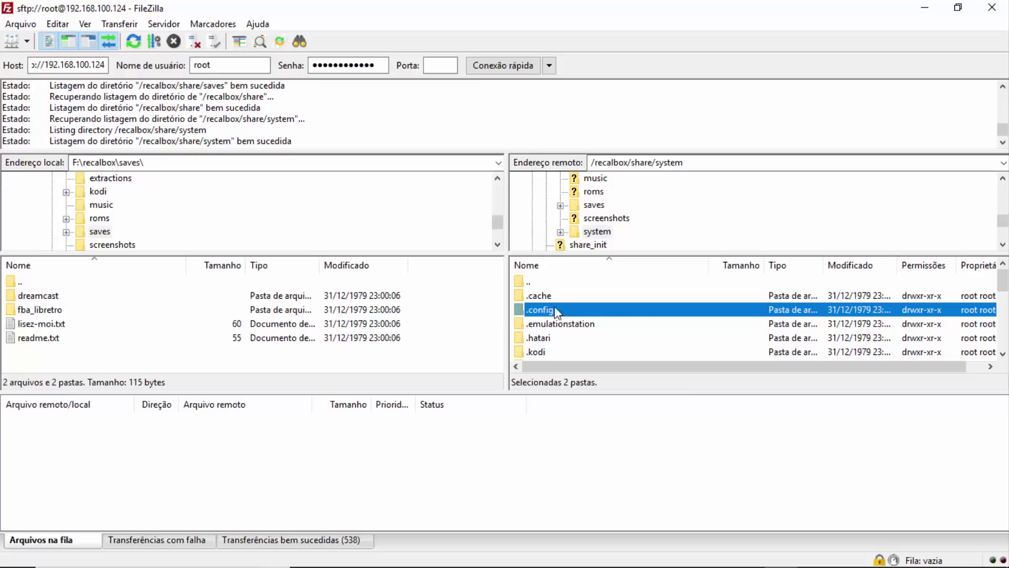
{"action": "left_click", "coordinate": [530, 283]}
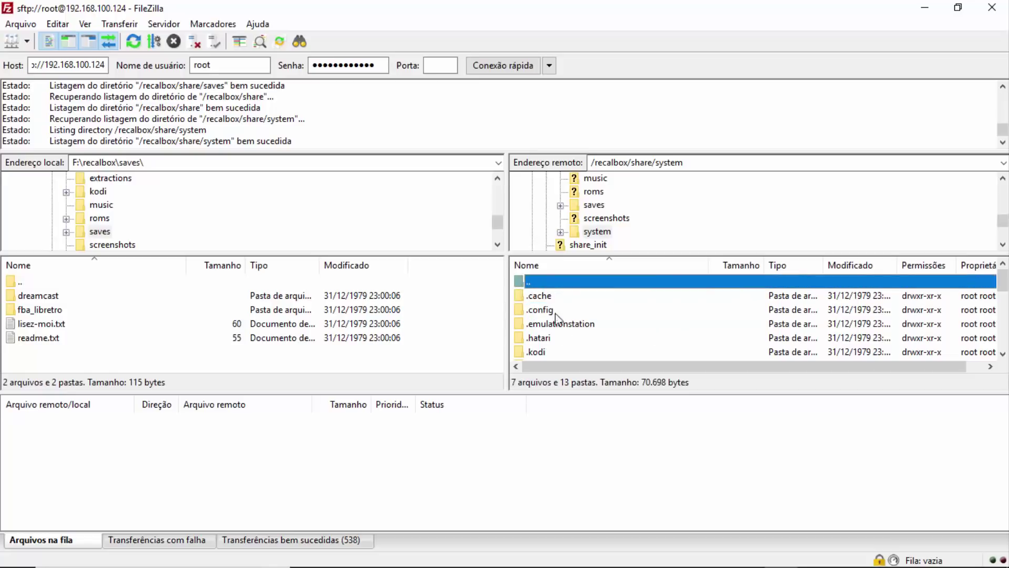
{"action": "scroll", "coordinate": [557, 316], "scroll_direction": "down", "scroll_amount": 5}
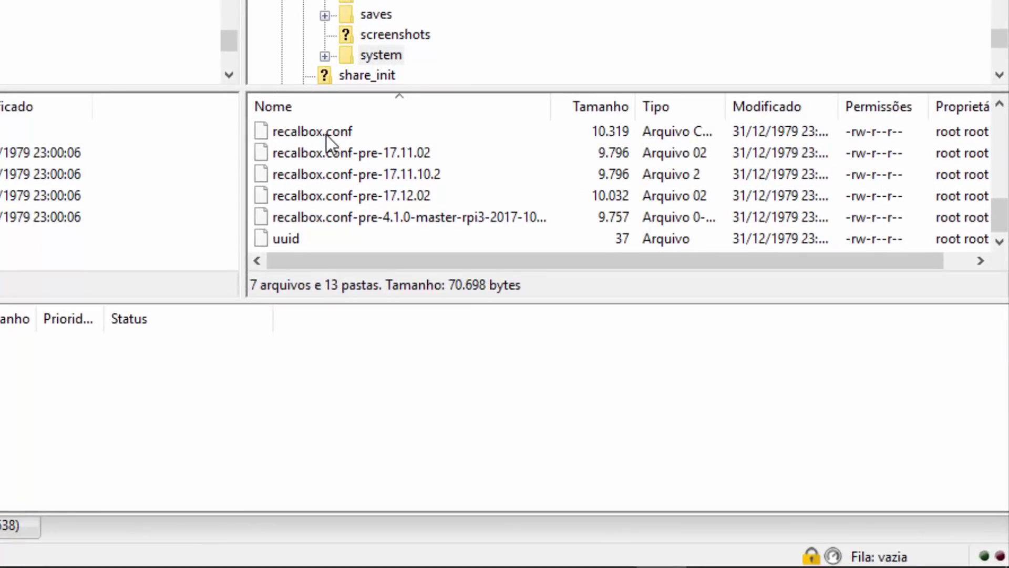
- Select recalbox.conf and the configs folder in the remote system list
{"action": "left_click", "coordinate": [327, 134]}
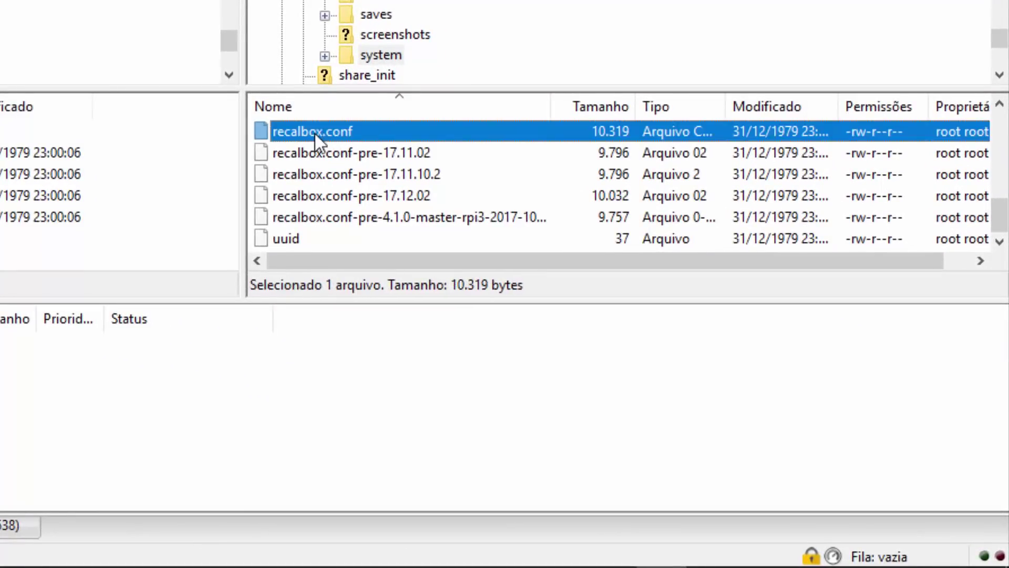
{"action": "scroll", "coordinate": [301, 229], "scroll_direction": "up", "scroll_amount": 1}
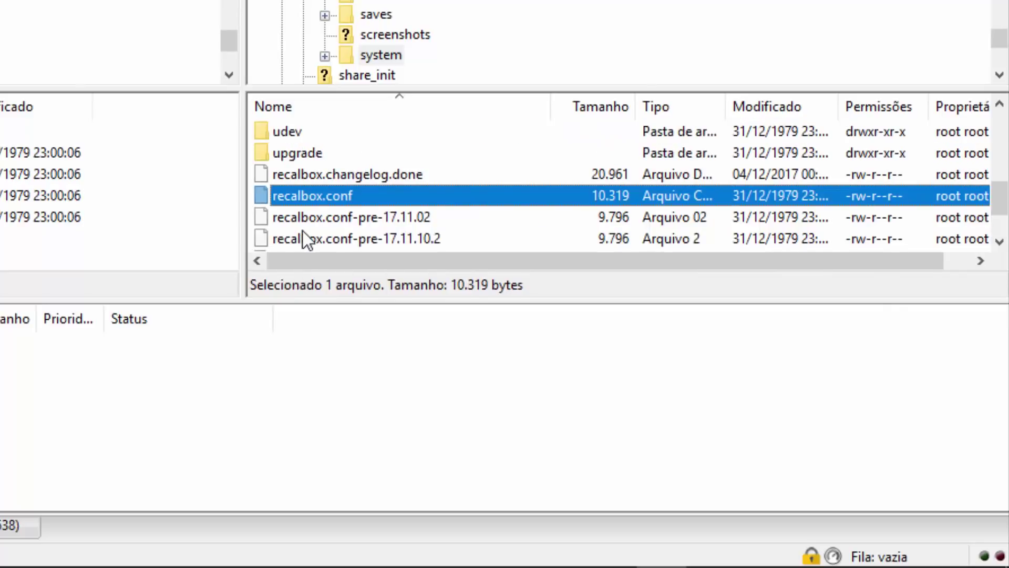
{"action": "scroll", "coordinate": [302, 231], "scroll_direction": "up", "scroll_amount": 1}
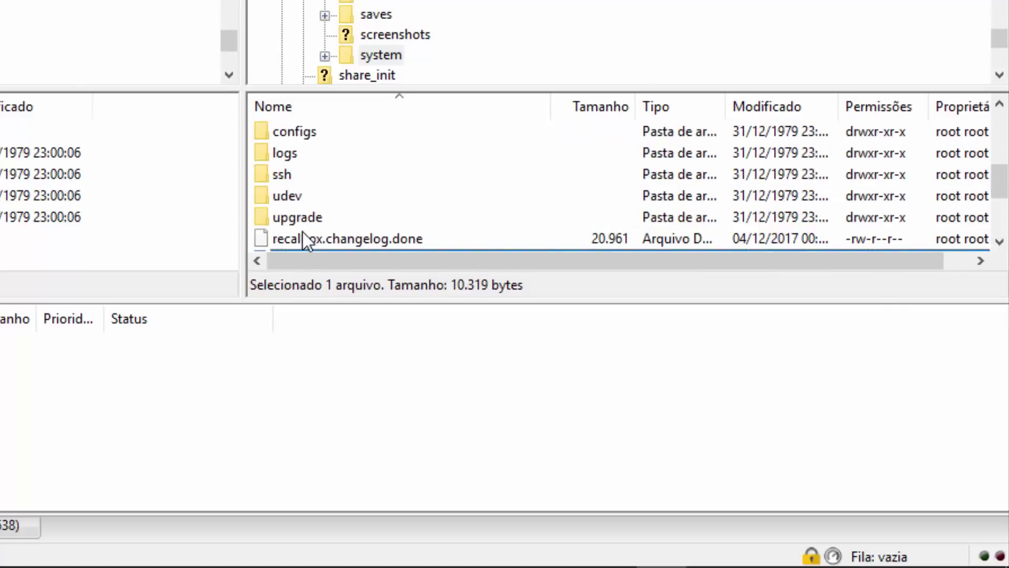
{"action": "scroll", "coordinate": [310, 242], "scroll_direction": "up", "scroll_amount": 1}
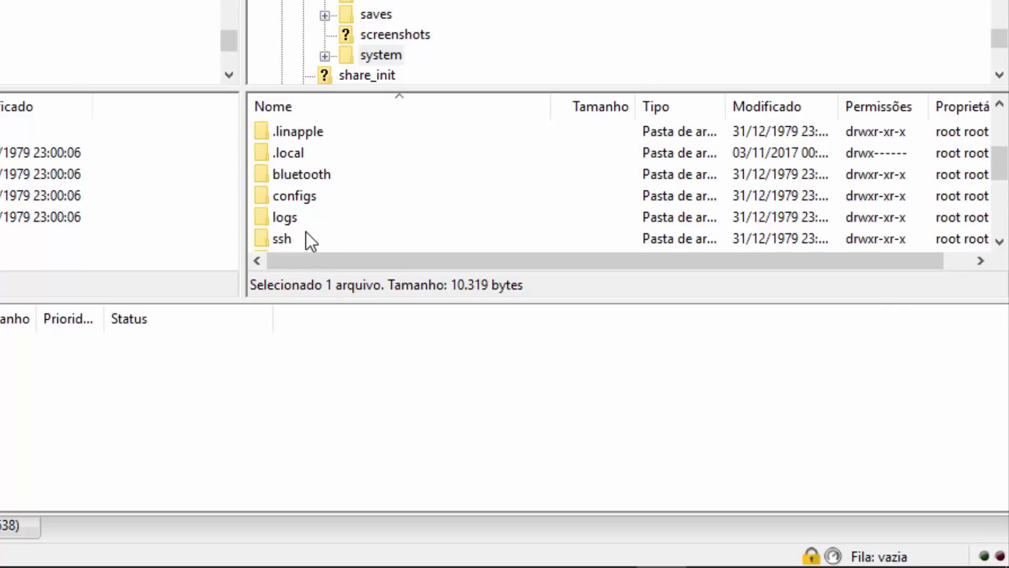
{"action": "left_click", "coordinate": [308, 194], "text": "ctrl"}
{"action": "scroll", "coordinate": [320, 214], "scroll_direction": "down", "scroll_amount": 3}
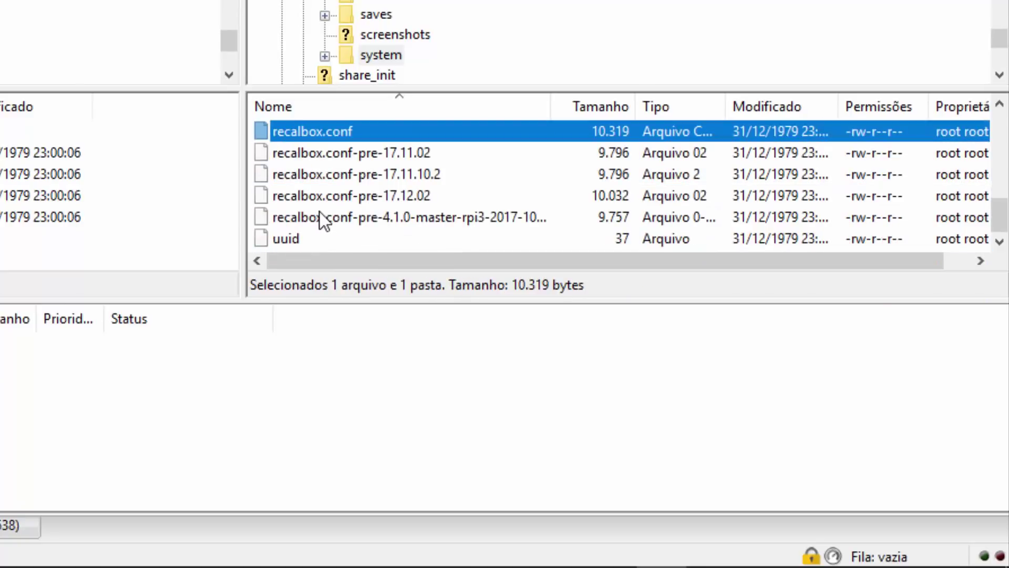
{"action": "scroll", "coordinate": [320, 213], "scroll_direction": "up", "scroll_amount": 1}
{"action": "scroll", "coordinate": [320, 212], "scroll_direction": "up", "scroll_amount": 2}
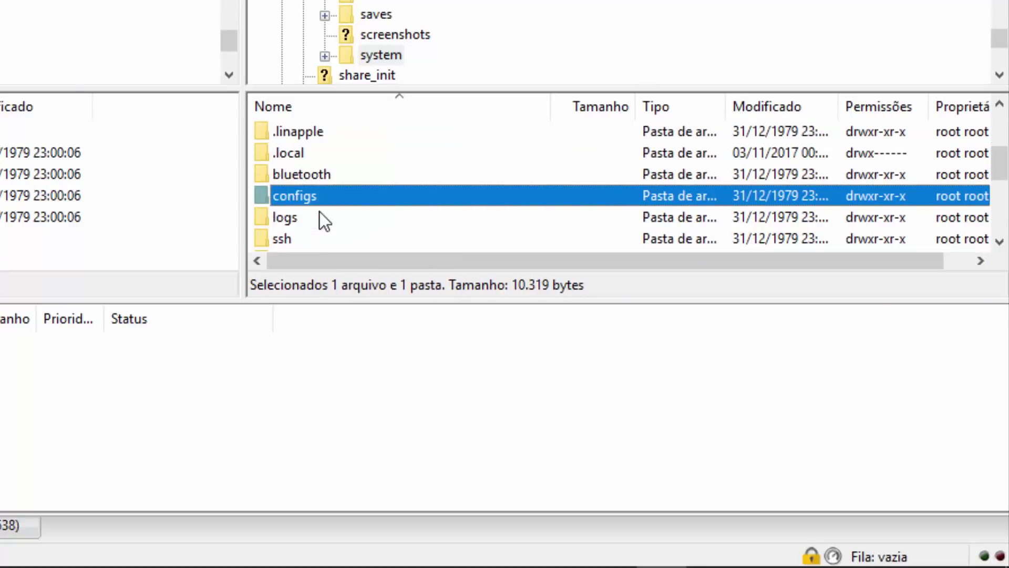
{"action": "scroll", "coordinate": [320, 212], "scroll_direction": "up", "scroll_amount": 2}
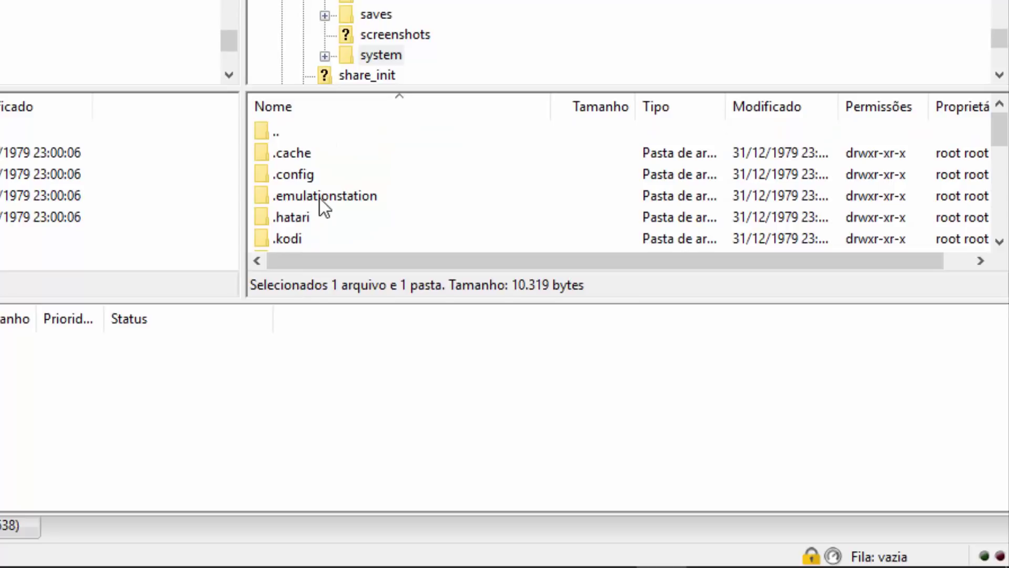
- Add .config to the selection and move the local side up to F:\recalbox
{"action": "left_click", "coordinate": [307, 178], "text": "ctrl"}
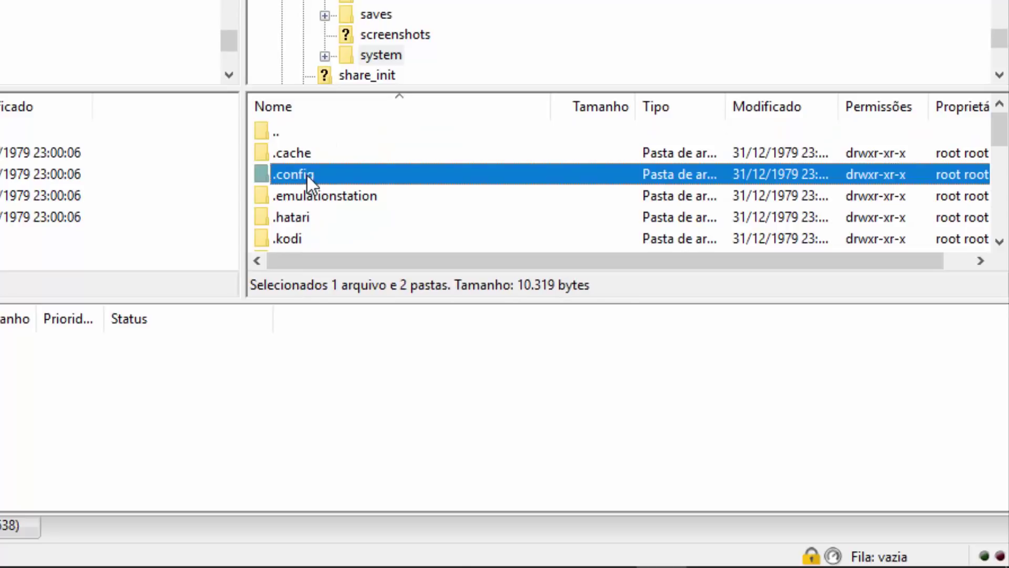
{"action": "right_click", "coordinate": [308, 172]}
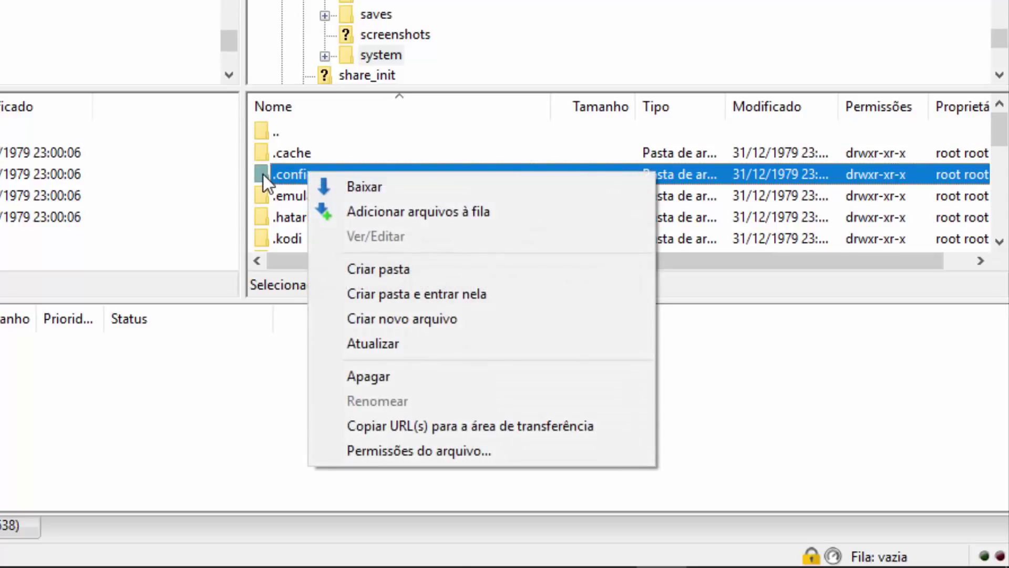
{"action": "key", "text": "Escape"}
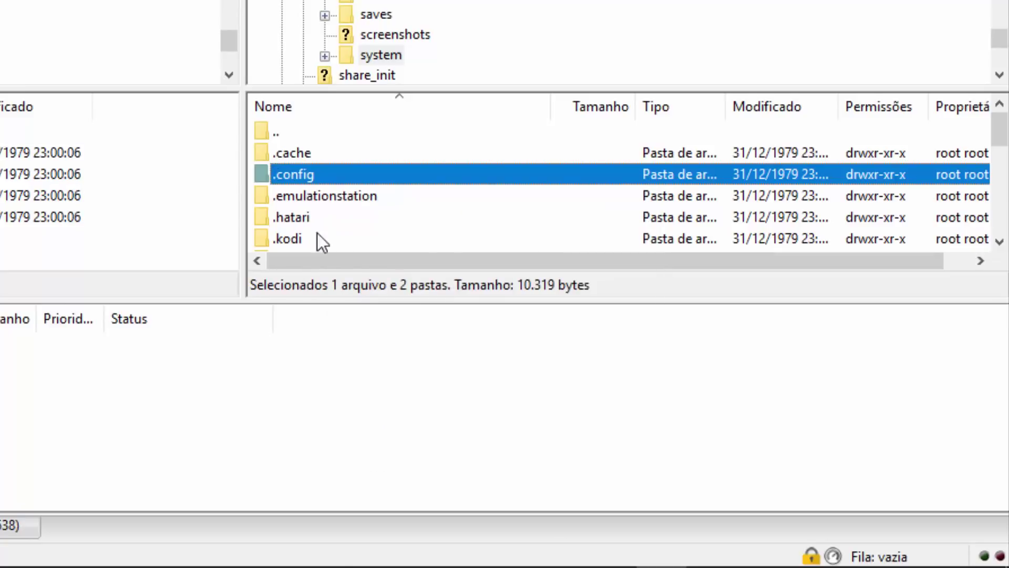
{"action": "double_click", "coordinate": [47, 281]}
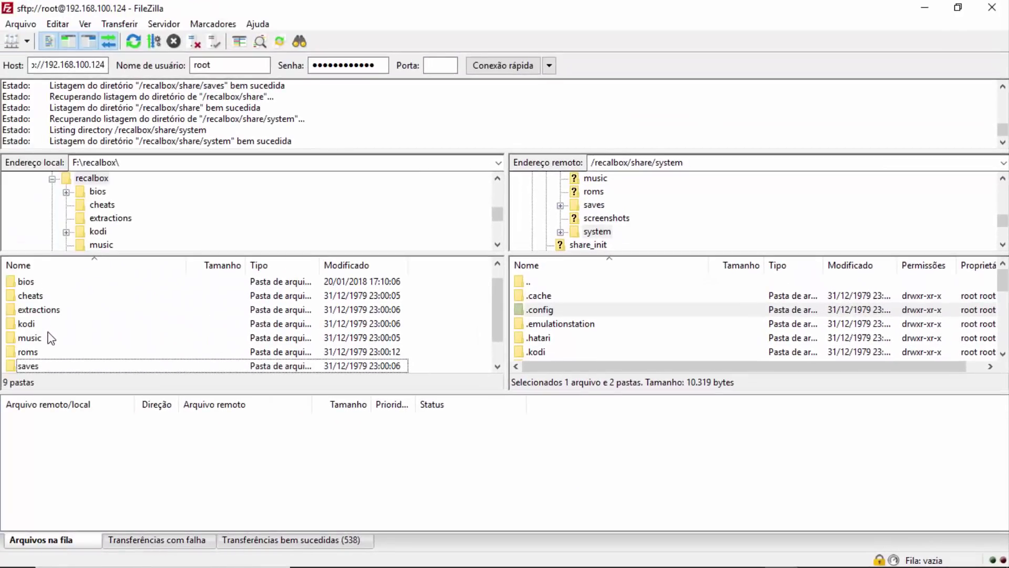
- Open the local F:\recalbox\system folder
{"action": "scroll", "coordinate": [51, 338], "scroll_direction": "down", "scroll_amount": 1}
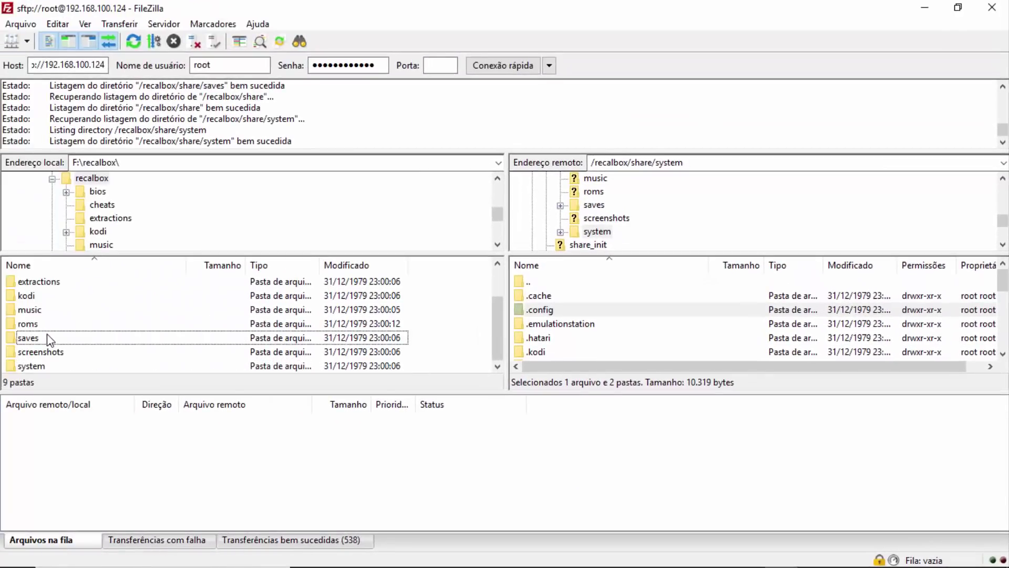
{"action": "left_click", "coordinate": [40, 367]}
{"action": "double_click", "coordinate": [40, 367]}
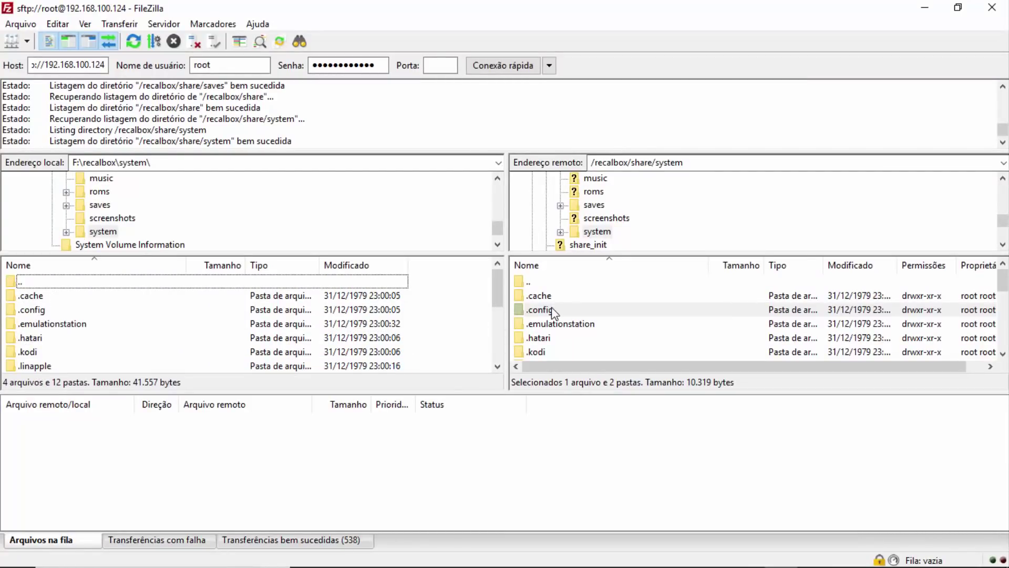
- Download recalbox.conf, configs and .config into it and dismiss the completion notice
{"action": "scroll", "coordinate": [594, 303], "scroll_direction": "down", "scroll_amount": 4}
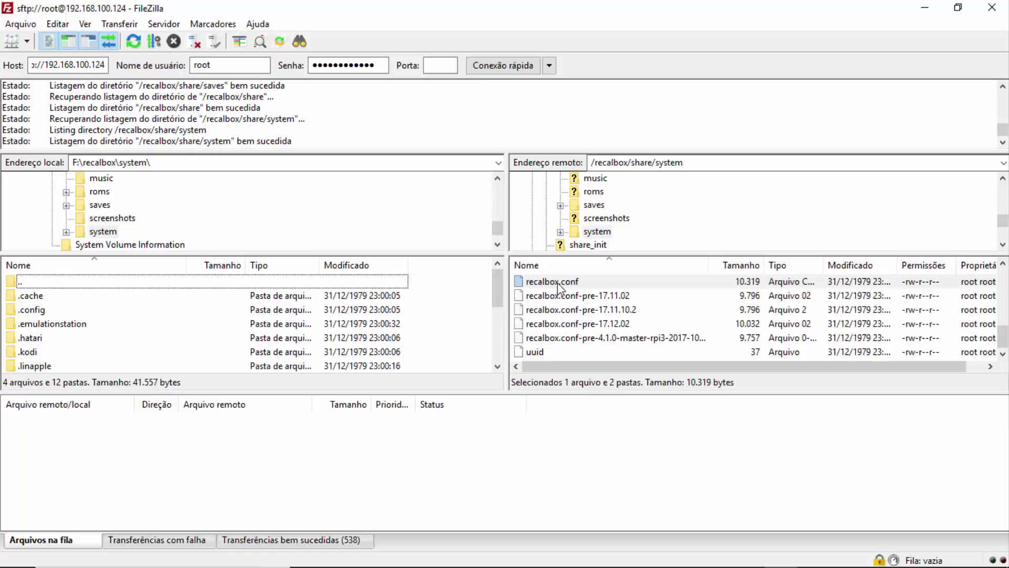
{"action": "scroll", "coordinate": [576, 341], "scroll_direction": "up", "scroll_amount": 1}
{"action": "scroll", "coordinate": [572, 340], "scroll_direction": "up", "scroll_amount": 1}
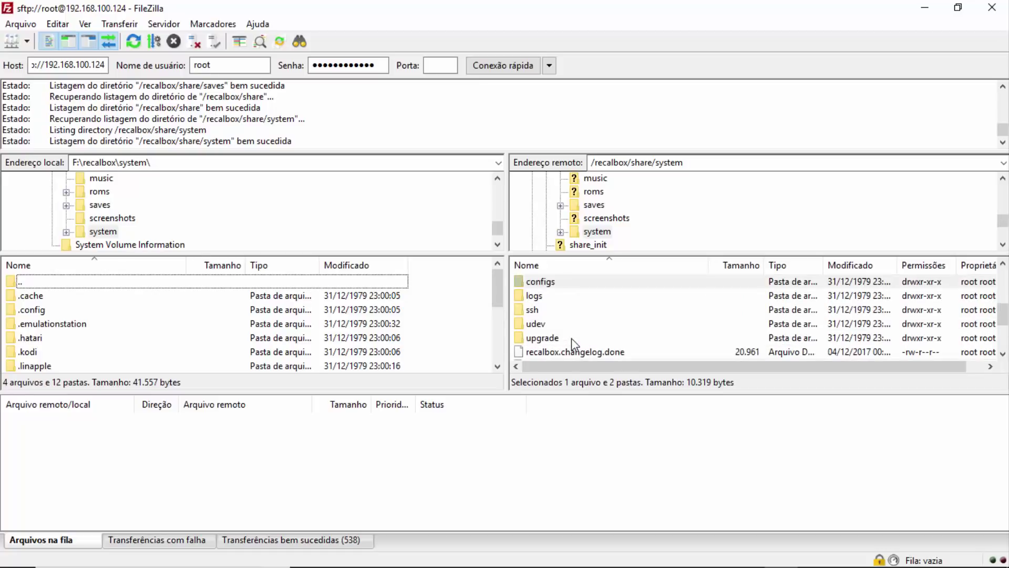
{"action": "scroll", "coordinate": [558, 331], "scroll_direction": "up", "scroll_amount": 2}
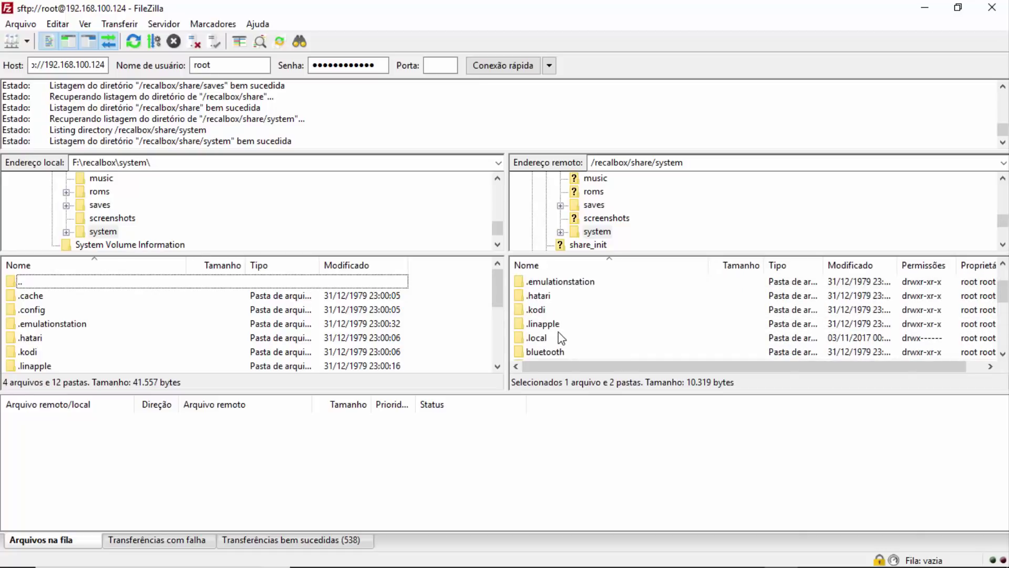
{"action": "scroll", "coordinate": [562, 339], "scroll_direction": "up", "scroll_amount": 1}
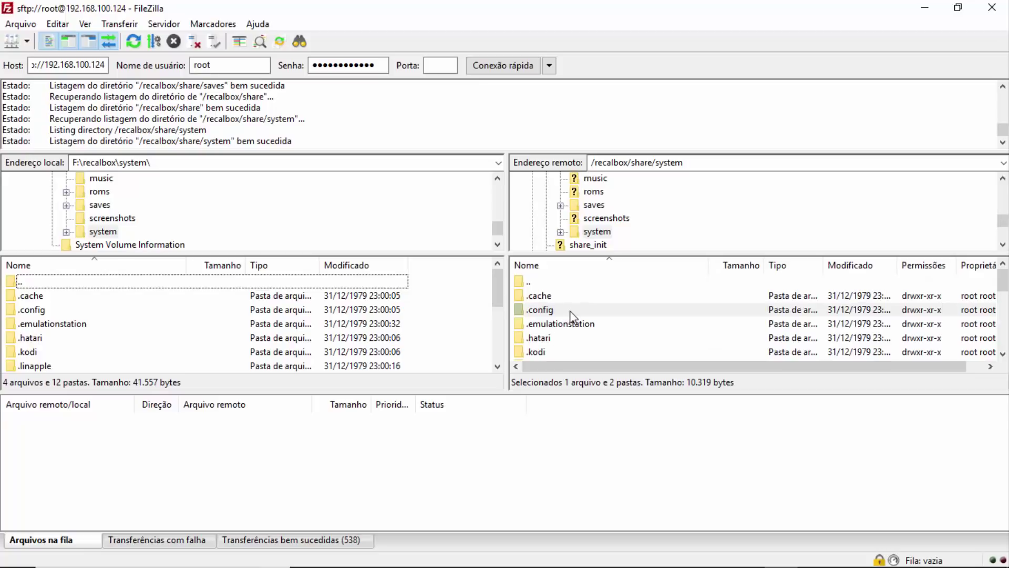
{"action": "left_click_drag", "start_coordinate": [526, 315], "coordinate": [418, 306]}
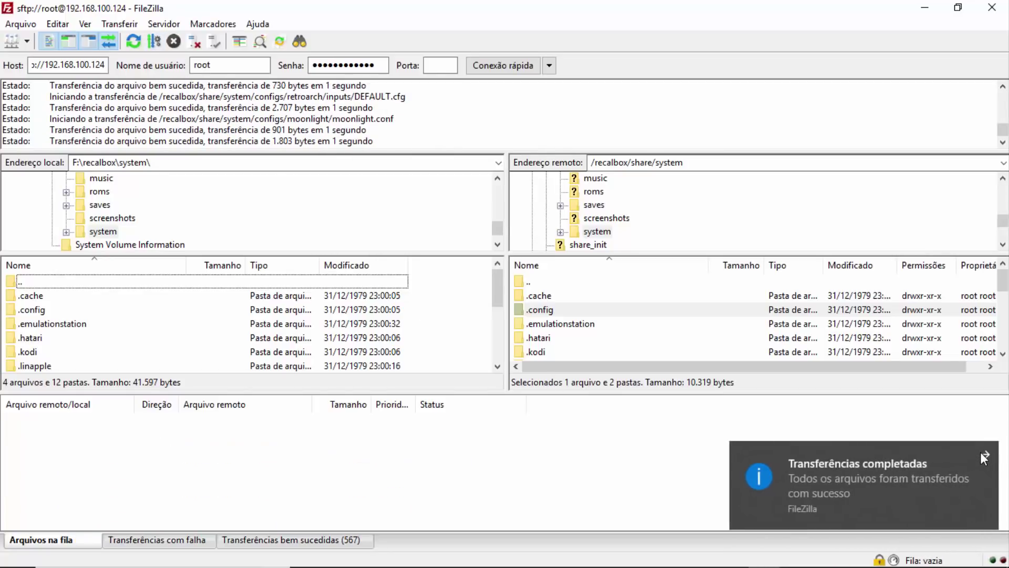
{"action": "left_click", "coordinate": [985, 454]}
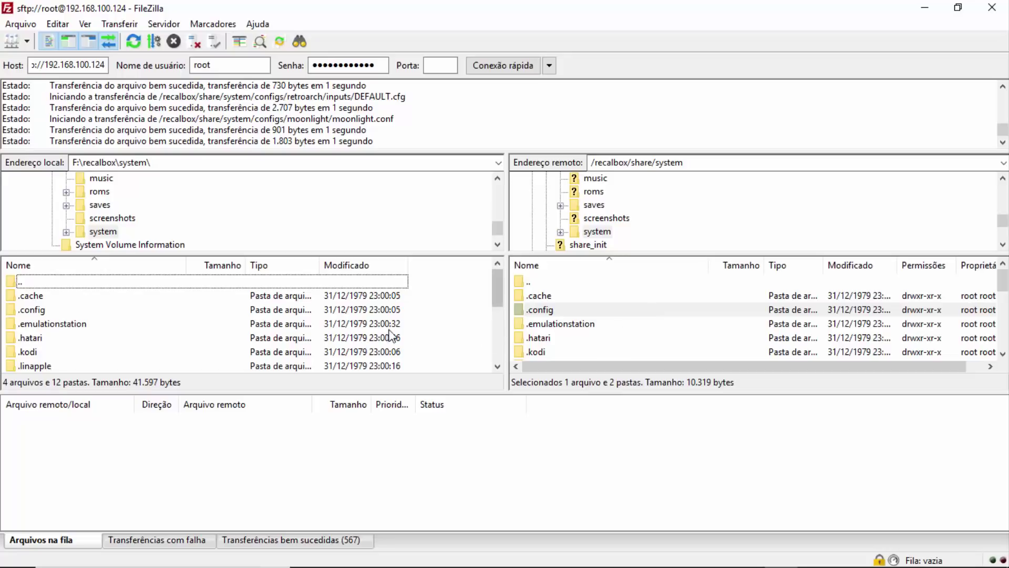
- Go up to /recalbox/share on the Recalbox
{"action": "left_click", "coordinate": [533, 281]}
{"action": "double_click", "coordinate": [533, 281]}
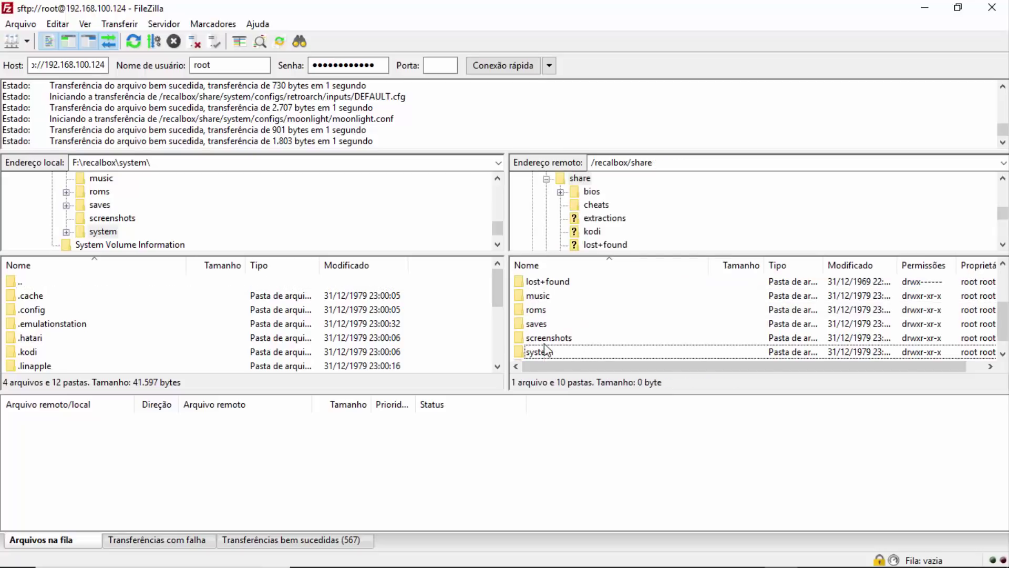
{"action": "scroll", "coordinate": [547, 350], "scroll_direction": "up", "scroll_amount": 2}
{"action": "left_click", "coordinate": [536, 297]}
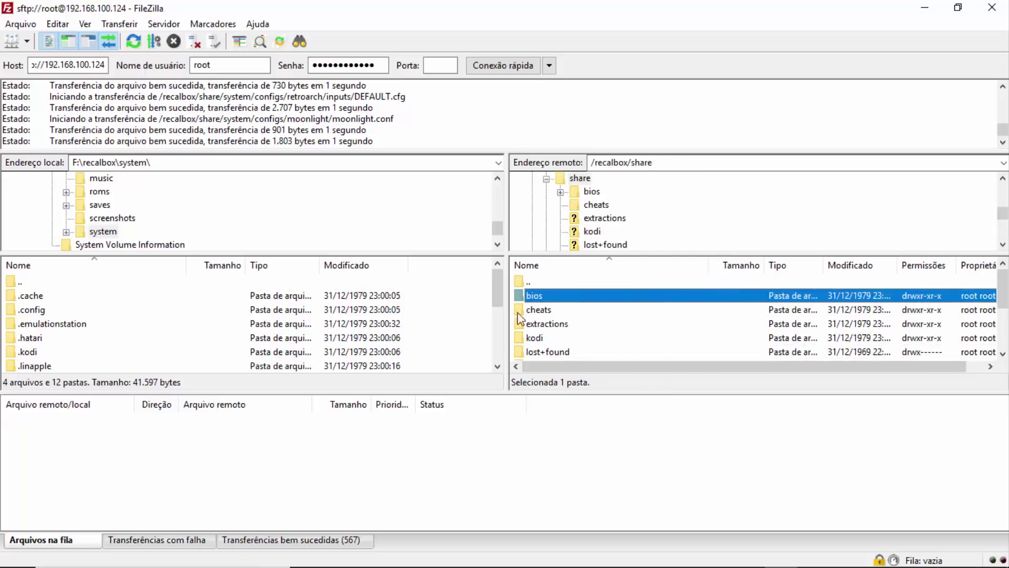
- Return the local side to F:\recalbox and look over the bios and cheats folders
{"action": "double_click", "coordinate": [27, 283]}
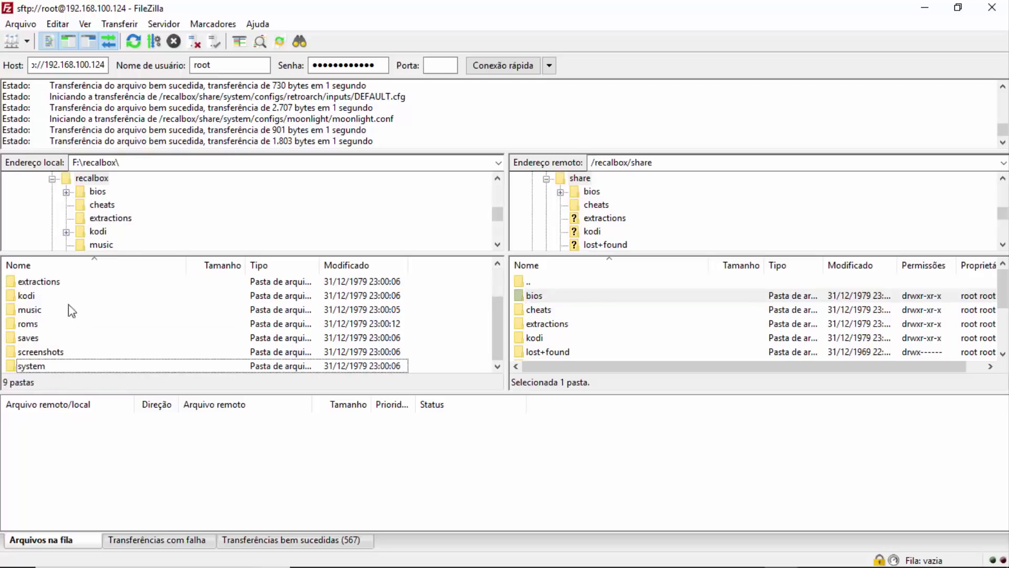
{"action": "scroll", "coordinate": [56, 353], "scroll_direction": "up", "scroll_amount": 1}
{"action": "left_click", "coordinate": [39, 295]}
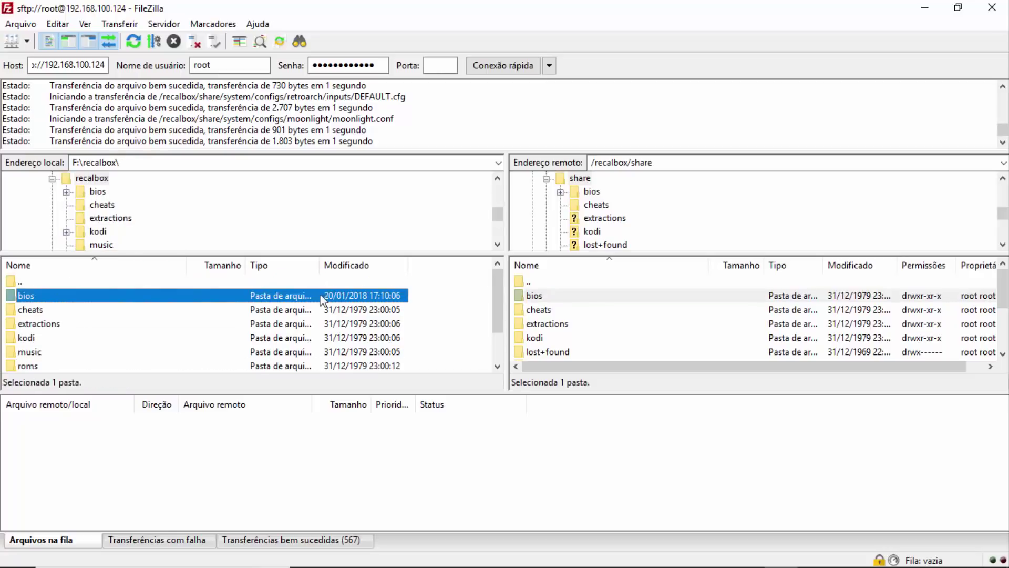
{"action": "left_click", "coordinate": [554, 296]}
{"action": "left_click", "coordinate": [557, 313]}
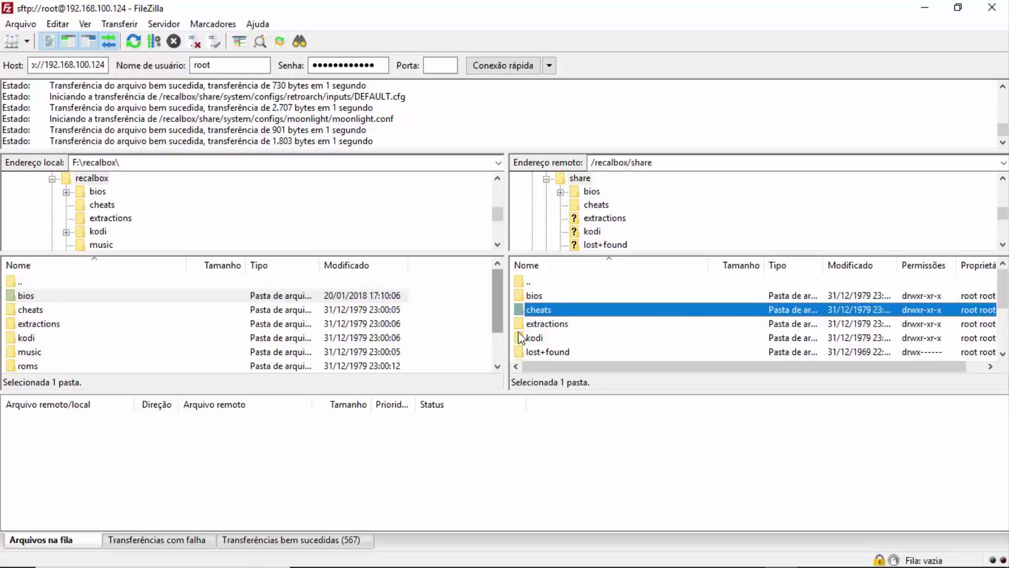
{"action": "scroll", "coordinate": [558, 323], "scroll_direction": "down", "scroll_amount": 2}
{"action": "scroll", "coordinate": [572, 337], "scroll_direction": "up", "scroll_amount": 1}
{"action": "scroll", "coordinate": [566, 337], "scroll_direction": "down", "scroll_amount": 1}
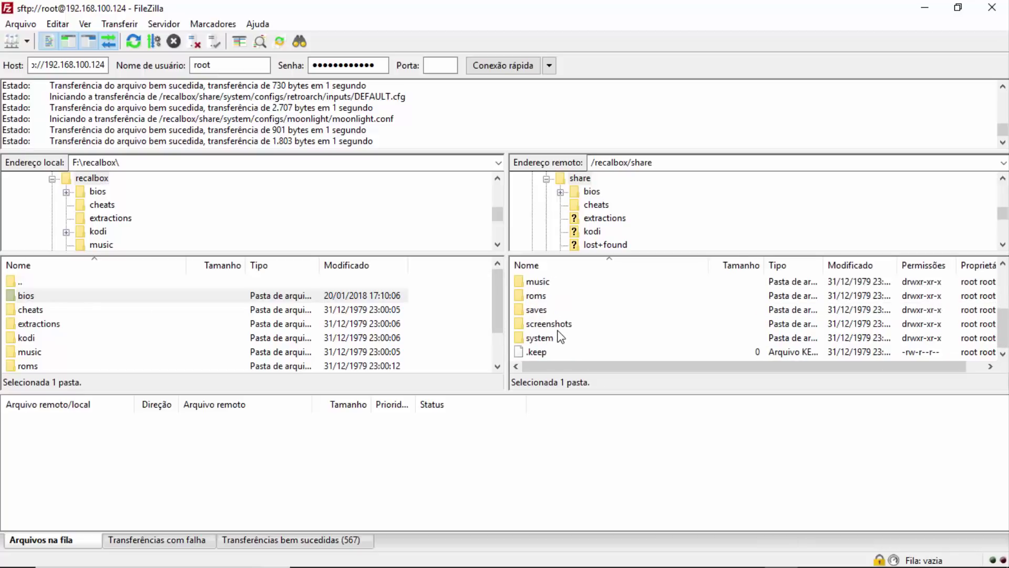
- Open the roms folder on both sides, peeking into remote amstradcpc and back
{"action": "double_click", "coordinate": [538, 297]}
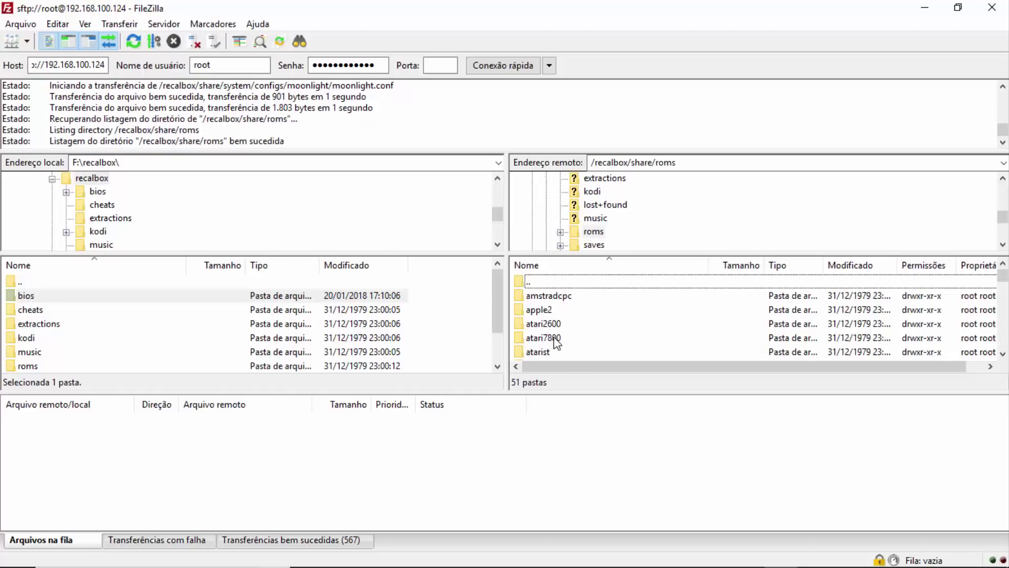
{"action": "double_click", "coordinate": [561, 296]}
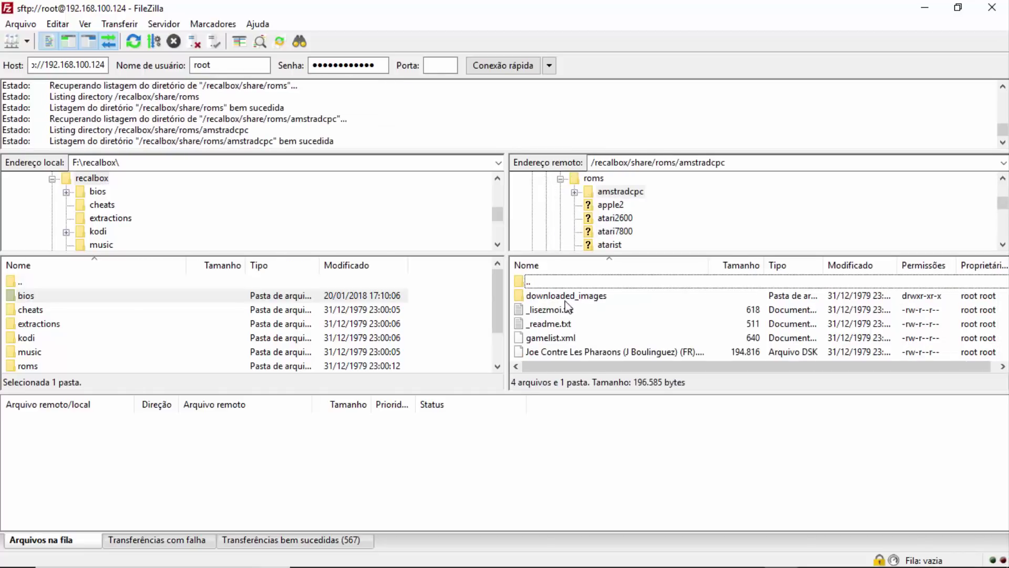
{"action": "double_click", "coordinate": [36, 366]}
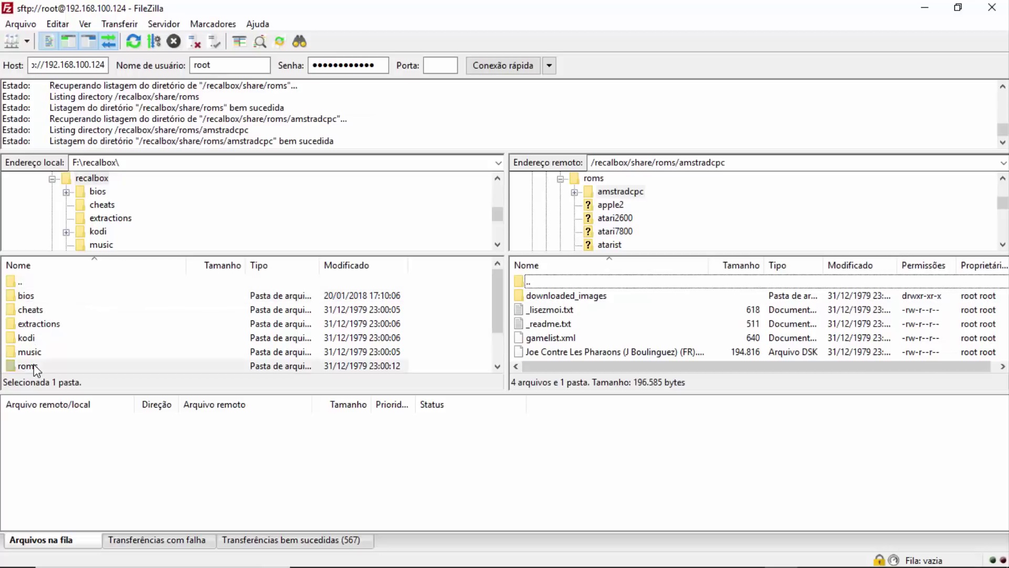
{"action": "double_click", "coordinate": [534, 282]}
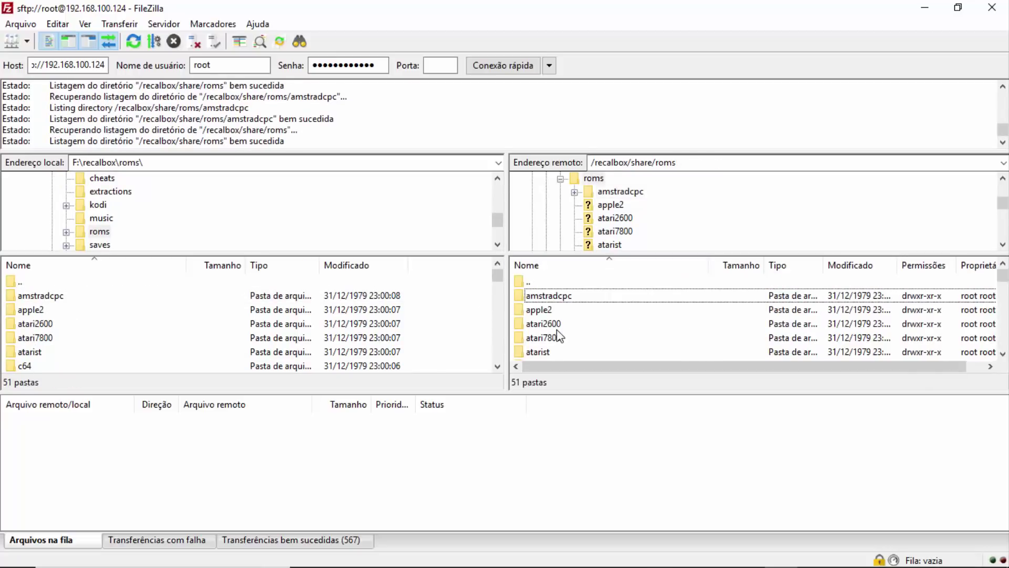
- Open the remote mastersystem ROM folder and scroll through its 390 files
{"action": "scroll", "coordinate": [559, 341], "scroll_direction": "down", "scroll_amount": 2}
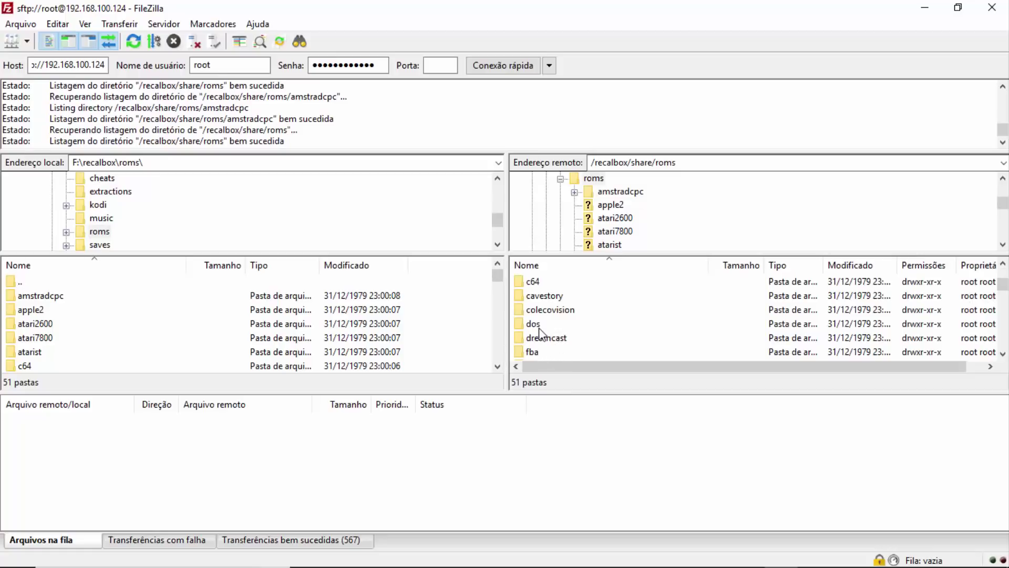
{"action": "scroll", "coordinate": [546, 336], "scroll_direction": "down", "scroll_amount": 3}
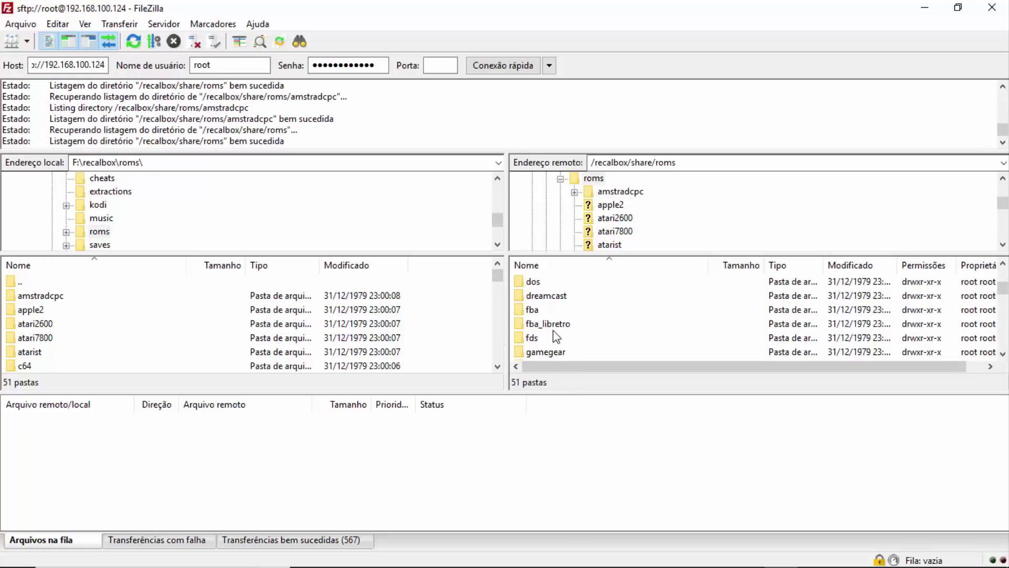
{"action": "scroll", "coordinate": [557, 323], "scroll_direction": "down", "scroll_amount": 2}
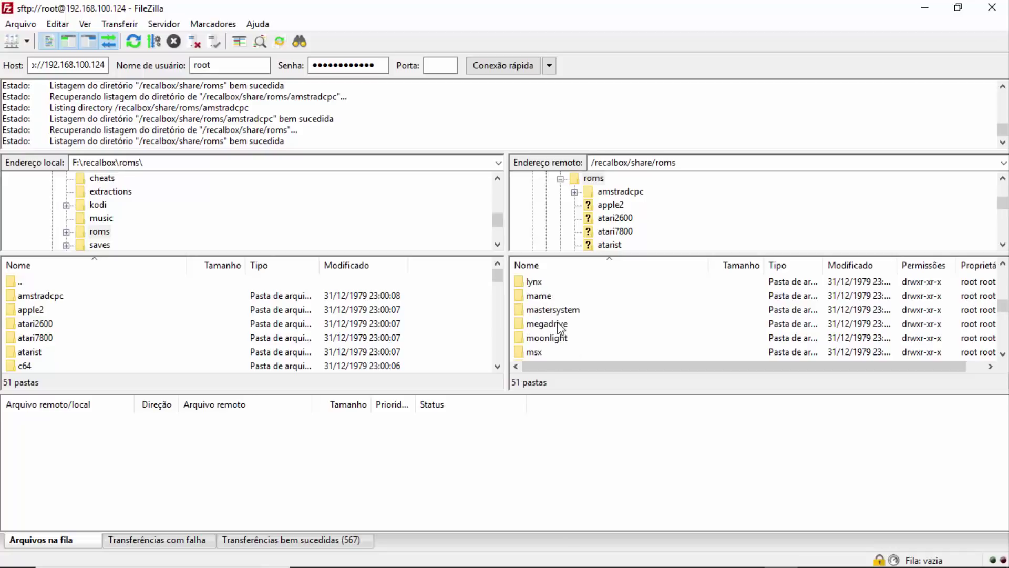
{"action": "double_click", "coordinate": [559, 311]}
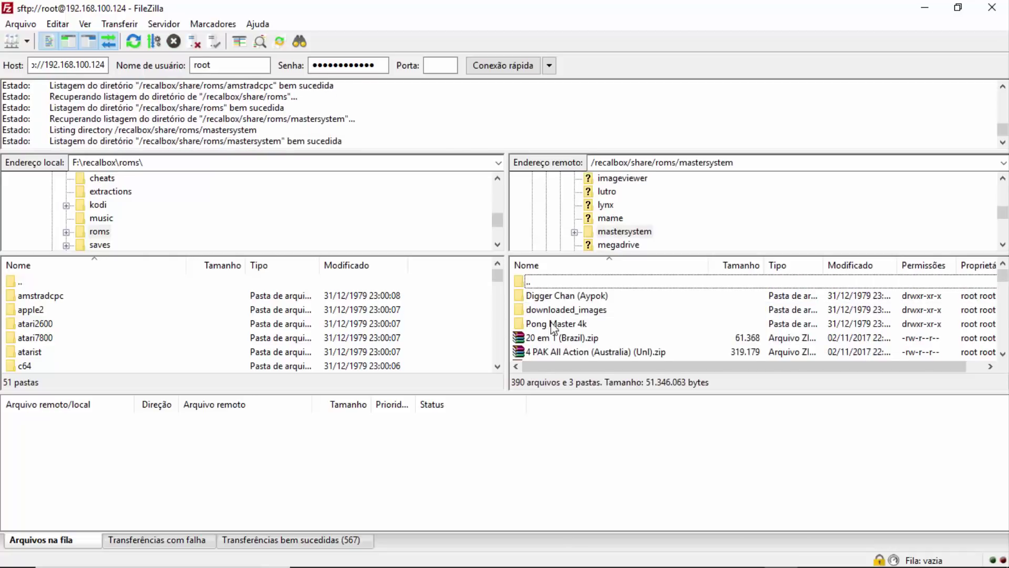
{"action": "scroll", "coordinate": [590, 331], "scroll_direction": "down", "scroll_amount": 3}
{"action": "scroll", "coordinate": [590, 330], "scroll_direction": "down", "scroll_amount": 10}
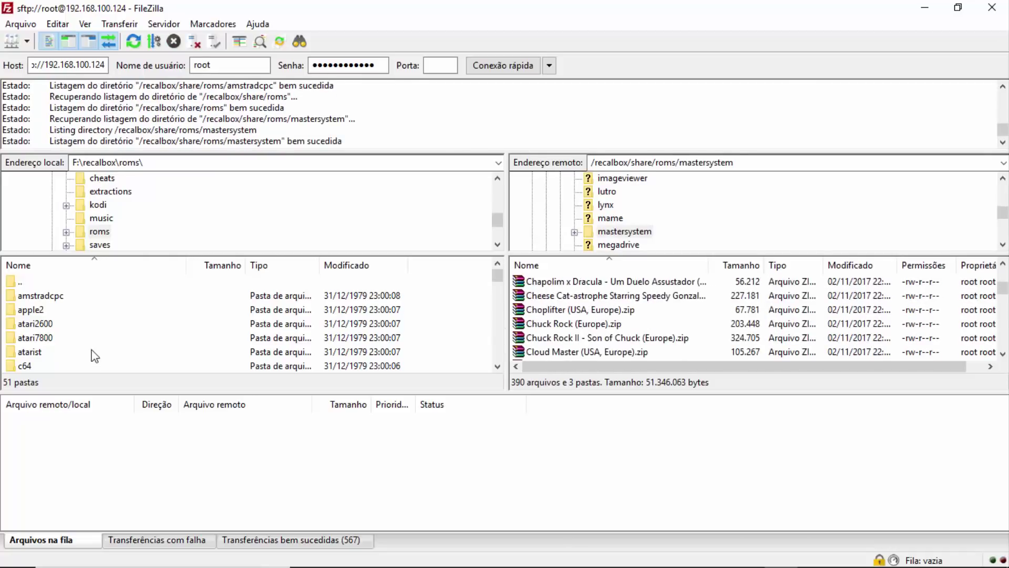
{"action": "scroll", "coordinate": [23, 294], "scroll_direction": "down", "scroll_amount": 2}
{"action": "scroll", "coordinate": [36, 323], "scroll_direction": "up", "scroll_amount": 1}
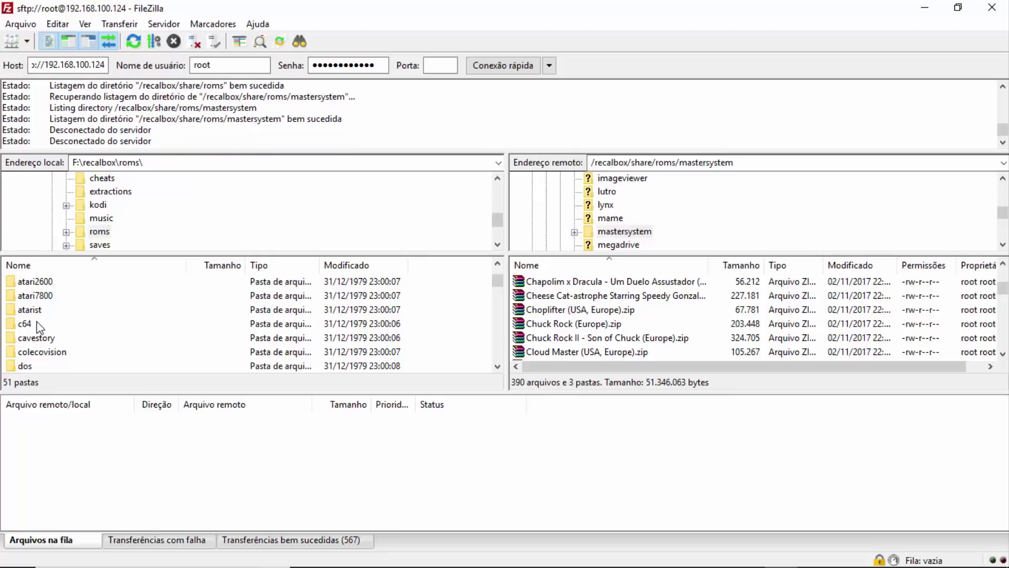
{"action": "scroll", "coordinate": [629, 352], "scroll_direction": "up", "scroll_amount": 3}
{"action": "scroll", "coordinate": [628, 350], "scroll_direction": "up", "scroll_amount": 15}
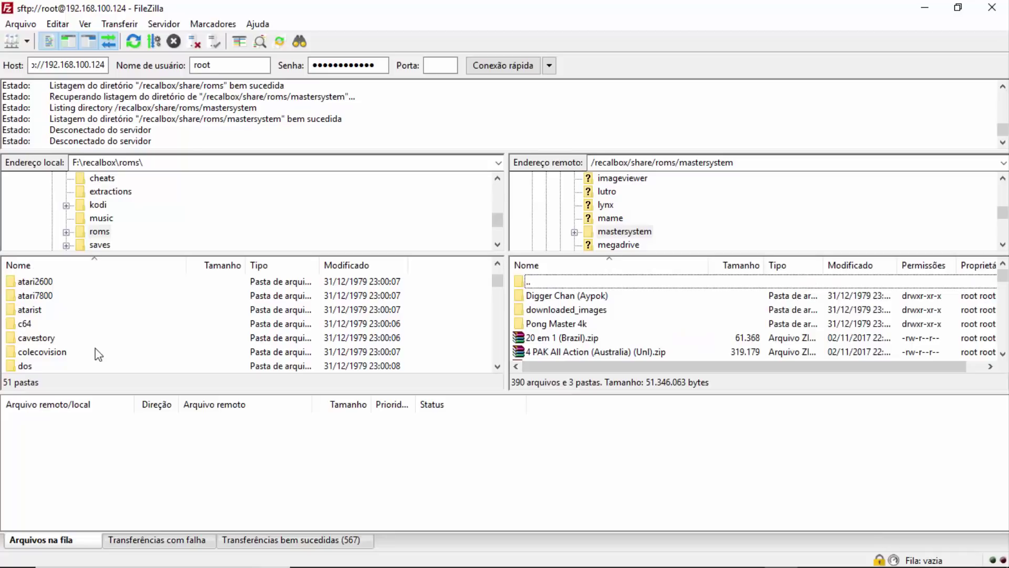
- Go up to F:\recalbox locally and to /recalbox/share on the server
{"action": "scroll", "coordinate": [94, 351], "scroll_direction": "up", "scroll_amount": 1}
{"action": "left_click", "coordinate": [22, 282]}
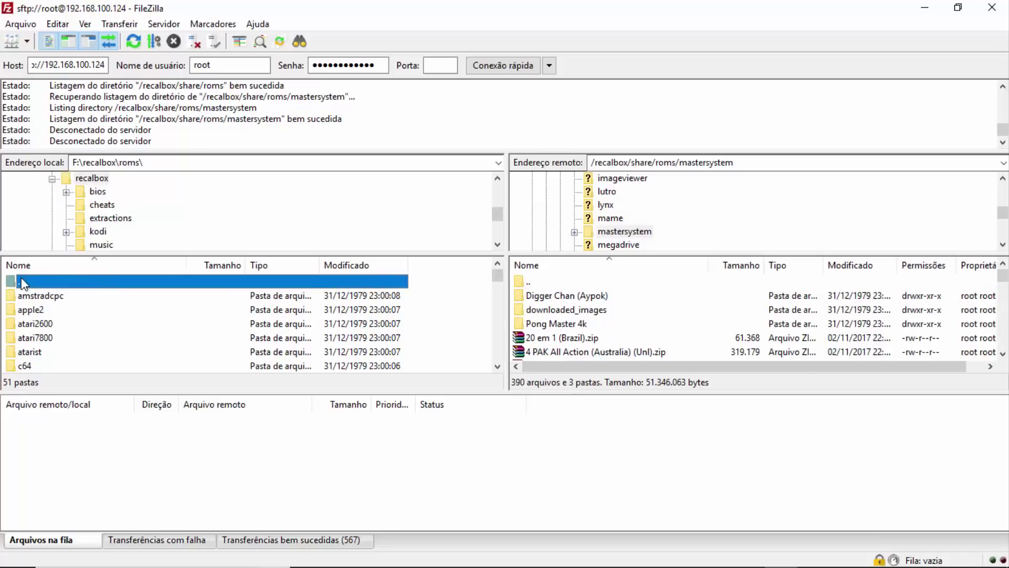
{"action": "double_click", "coordinate": [21, 281]}
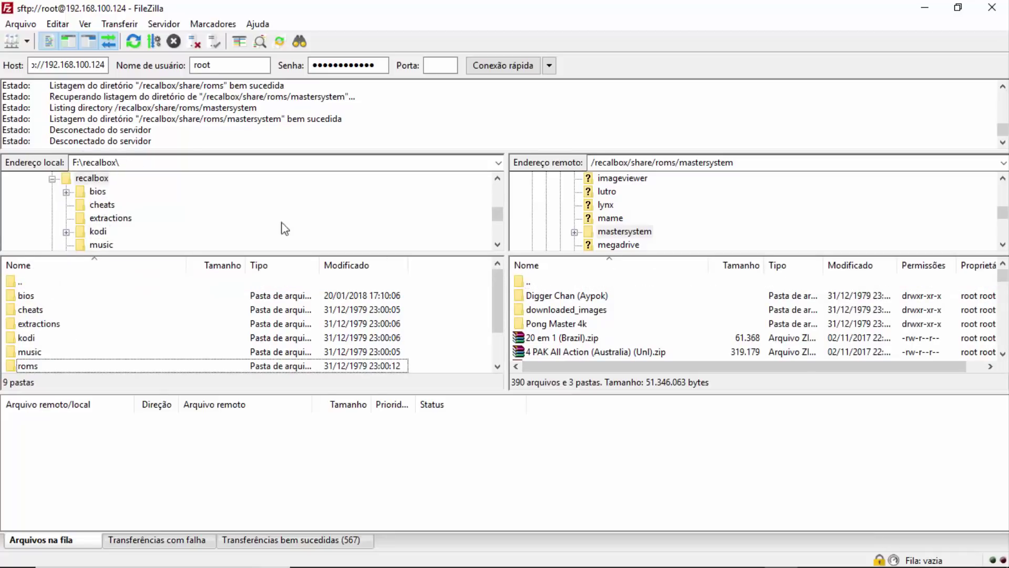
{"action": "left_click", "coordinate": [527, 281]}
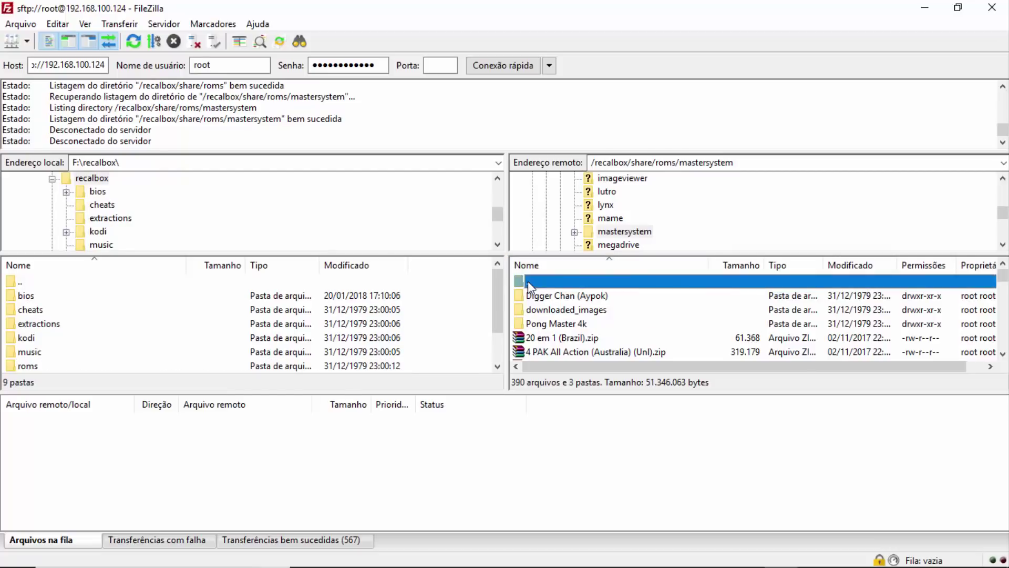
{"action": "double_click", "coordinate": [528, 281]}
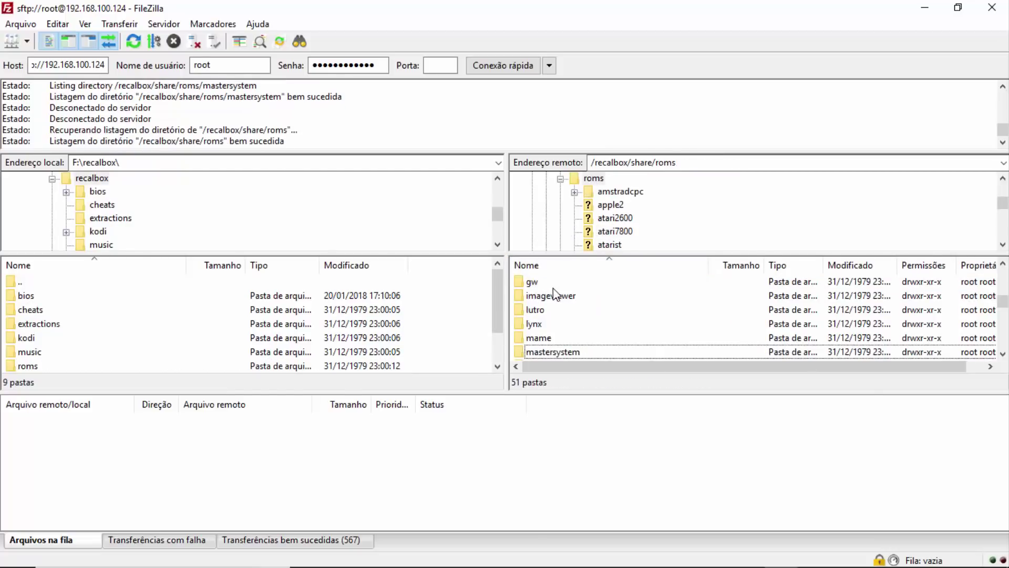
{"action": "scroll", "coordinate": [559, 292], "scroll_direction": "up", "scroll_amount": 7}
{"action": "double_click", "coordinate": [530, 281]}
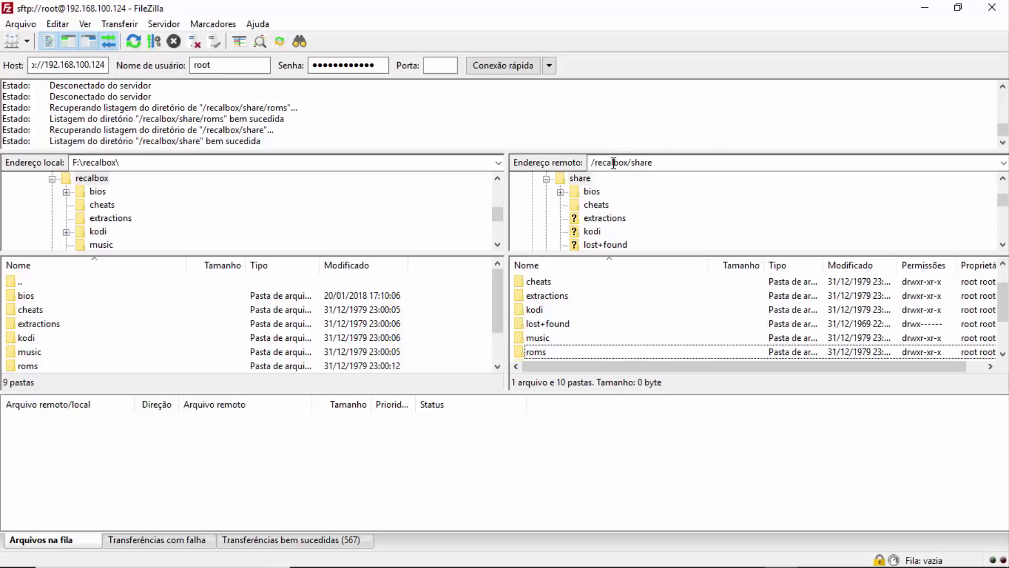
- Close the FileZilla window
{"action": "scroll", "coordinate": [563, 321], "scroll_direction": "up", "scroll_amount": 1}
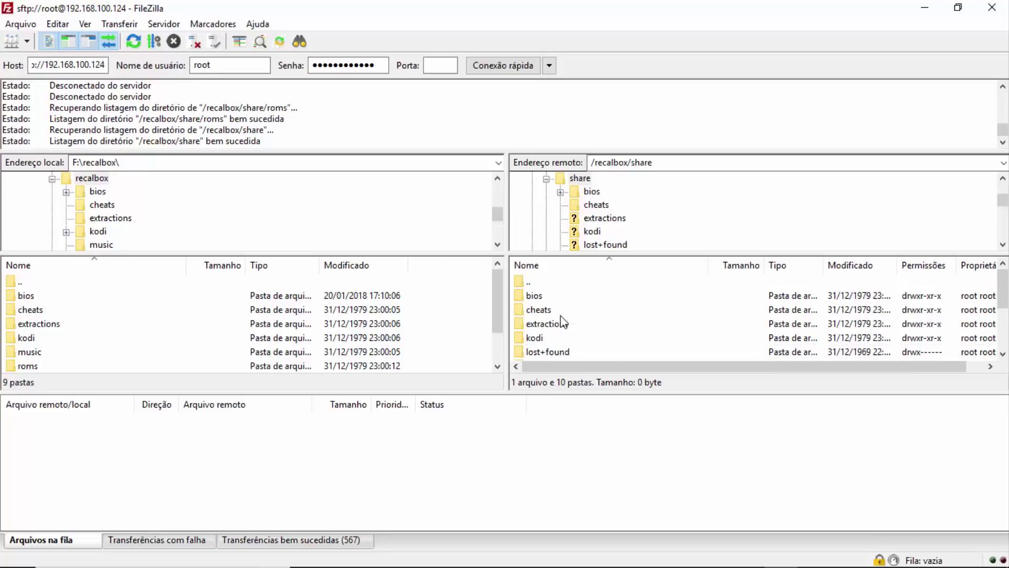
{"action": "scroll", "coordinate": [564, 322], "scroll_direction": "down", "scroll_amount": 2}
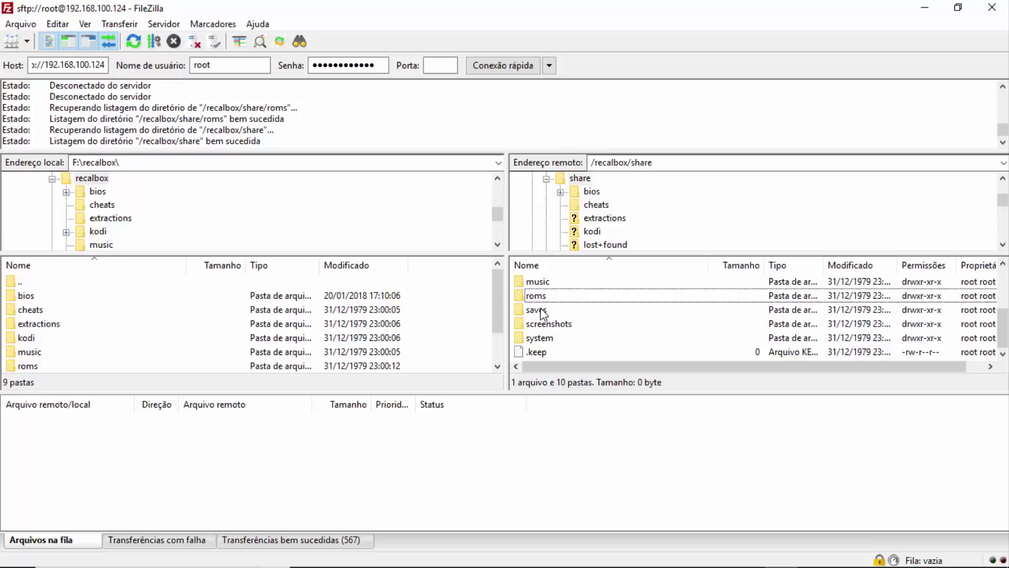
{"action": "mouse_move", "coordinate": [513, 566]}
{"action": "left_click", "coordinate": [992, 7]}
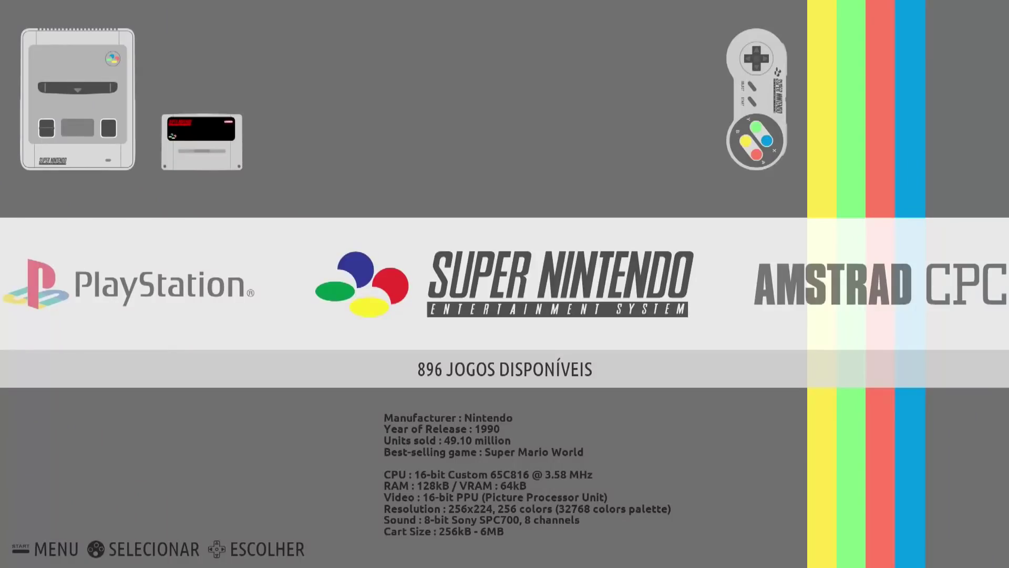
- Open the Recalbox main menu and enter OPÇÕES DE SISTEMA
{"action": "key", "text": "Return"}
{"action": "key", "text": "Down"}
{"action": "key", "text": "Down"}
{"action": "key", "text": "Down"}
{"action": "key", "text": "Down"}
{"action": "key", "text": "Up"}
{"action": "key", "text": "Down"}
{"action": "key", "text": "Down"}
{"action": "key", "text": "Down"}
{"action": "key", "text": "Down"}
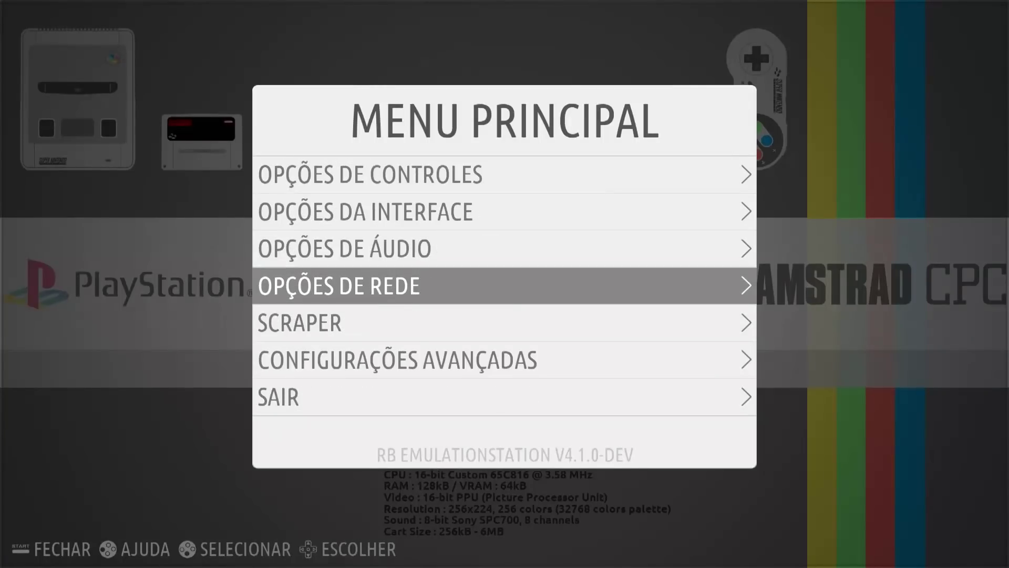
{"action": "key", "text": "Down"}
{"action": "key", "text": "Up"}
{"action": "key", "text": "Up"}
{"action": "key", "text": "Up"}
{"action": "key", "text": "Up"}
{"action": "key", "text": "Up"}
{"action": "key", "text": "Up"}
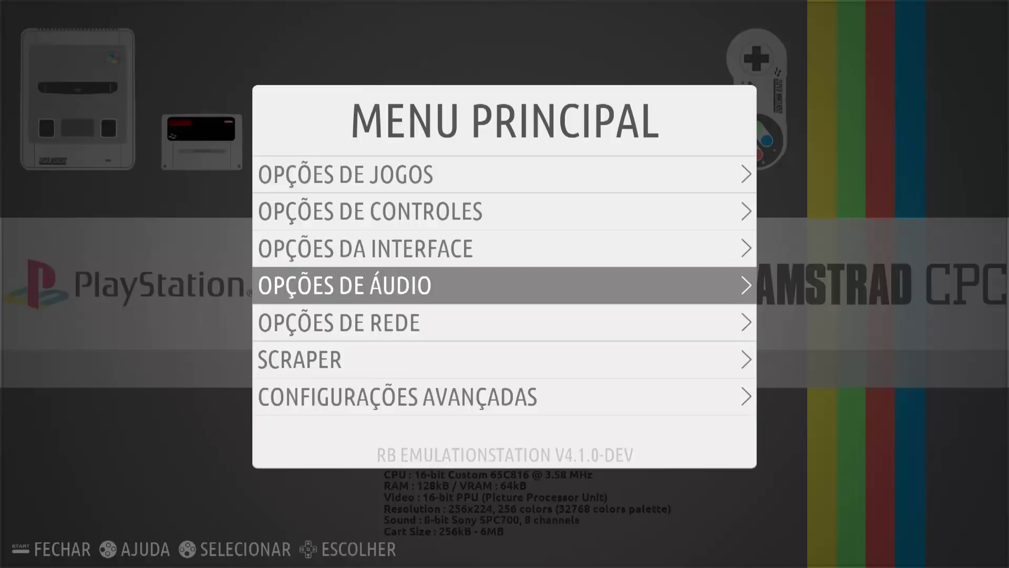
{"action": "key", "text": "Up"}
{"action": "key", "text": "Down"}
{"action": "key", "text": "Up"}
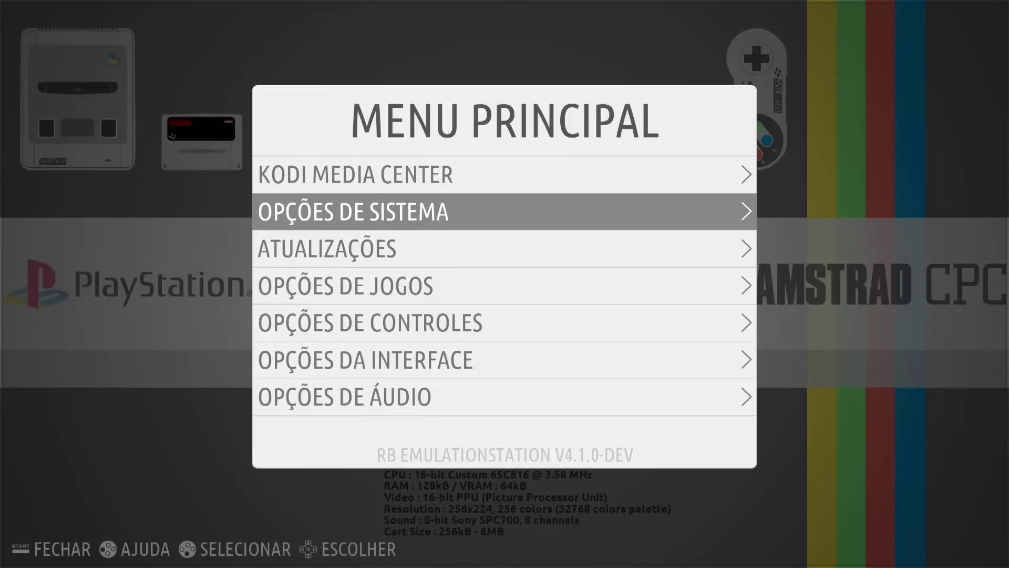
{"action": "key", "text": "Return"}
- Set ARMAZENAMENTO to SEAGATE and exit the menu to apply it
{"action": "key", "text": "Down"}
{"action": "key", "text": "Down"}
{"action": "key", "text": "Return"}
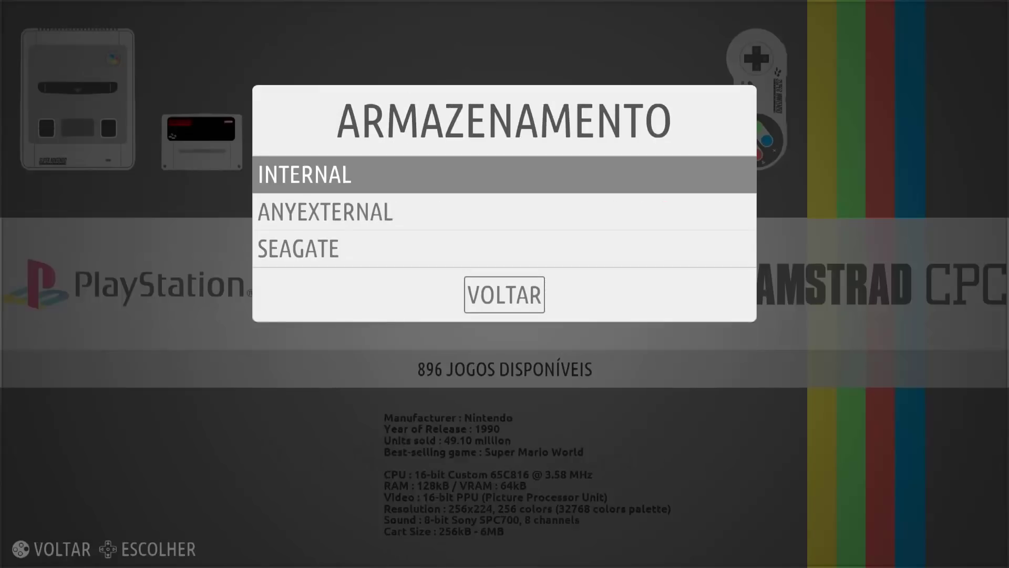
{"action": "key", "text": "Down"}
{"action": "key", "text": "Down"}
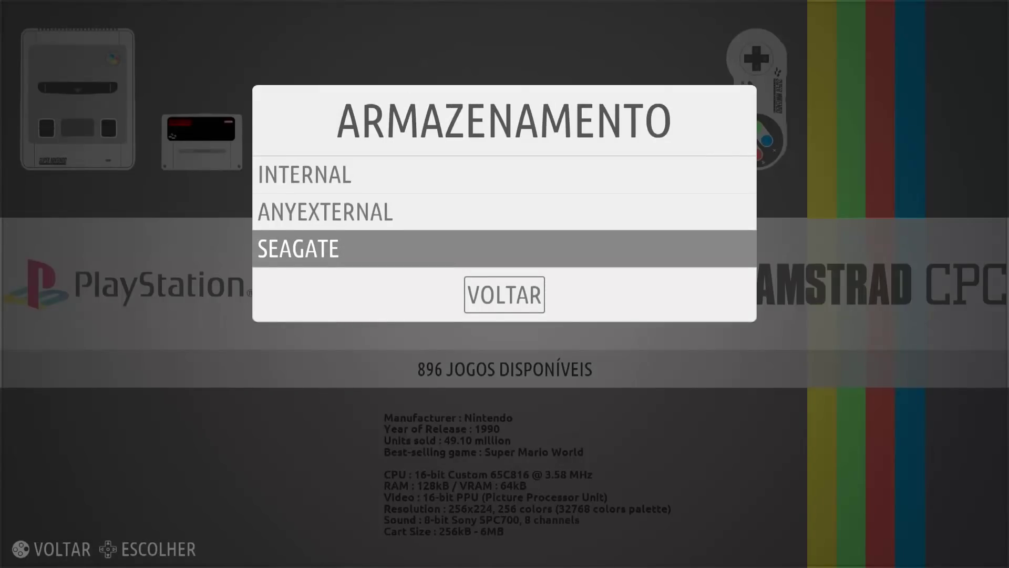
{"action": "key", "text": "Return"}
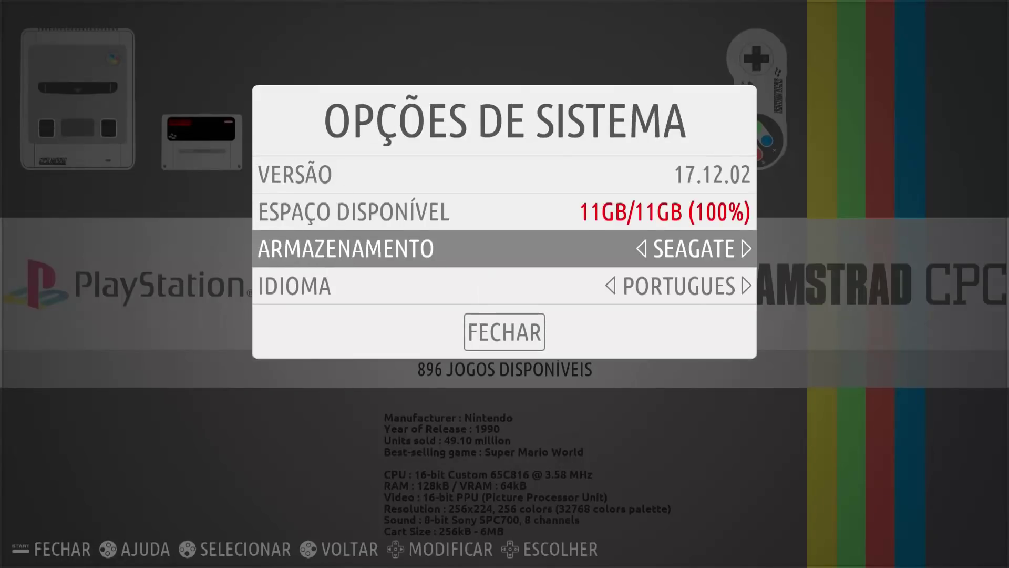
{"action": "key", "text": "Escape"}
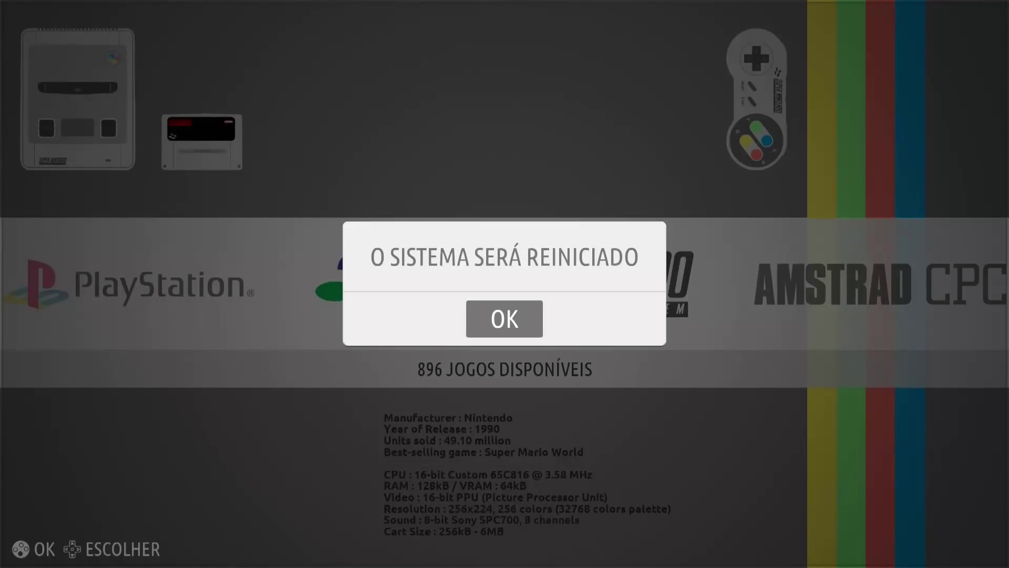
- Dismiss the restart notice, then open the Dreamcast system from the console carousel
{"action": "key", "text": "Return"}
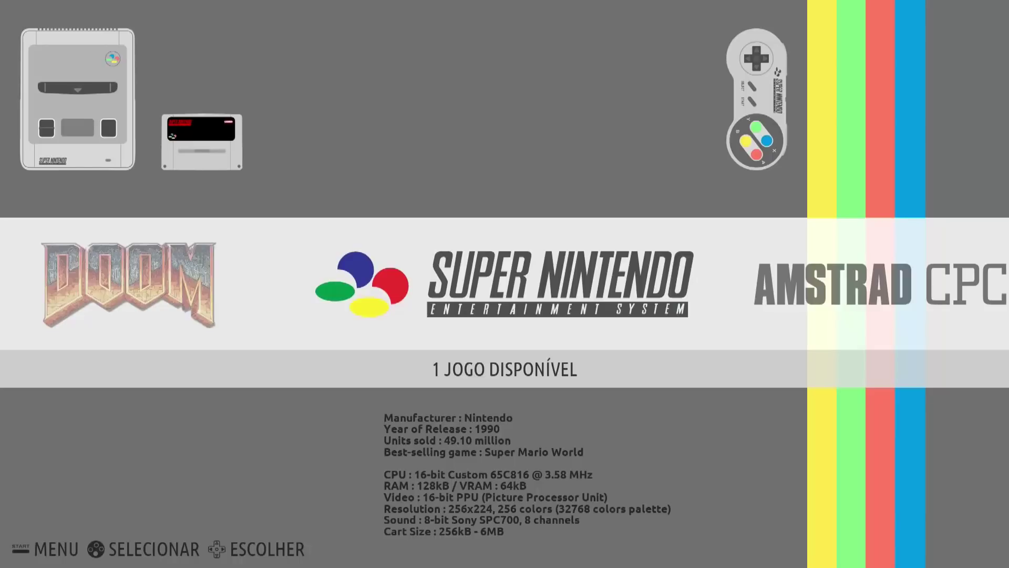
{"action": "key", "text": "Right"}
{"action": "key", "text": "Right"}
{"action": "key", "text": "Right"}
{"action": "key", "text": "Left"}
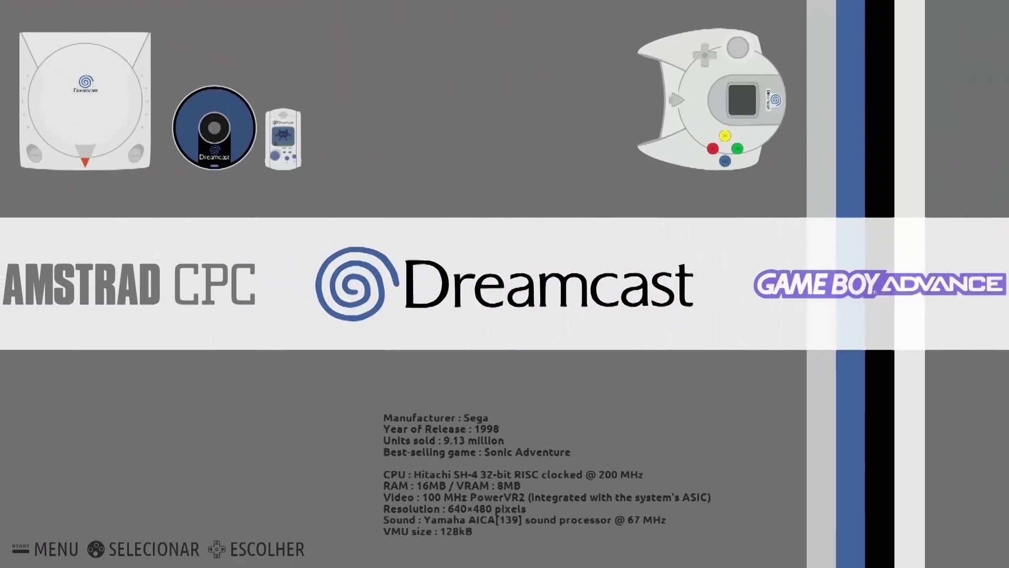
{"action": "key", "text": "Return"}
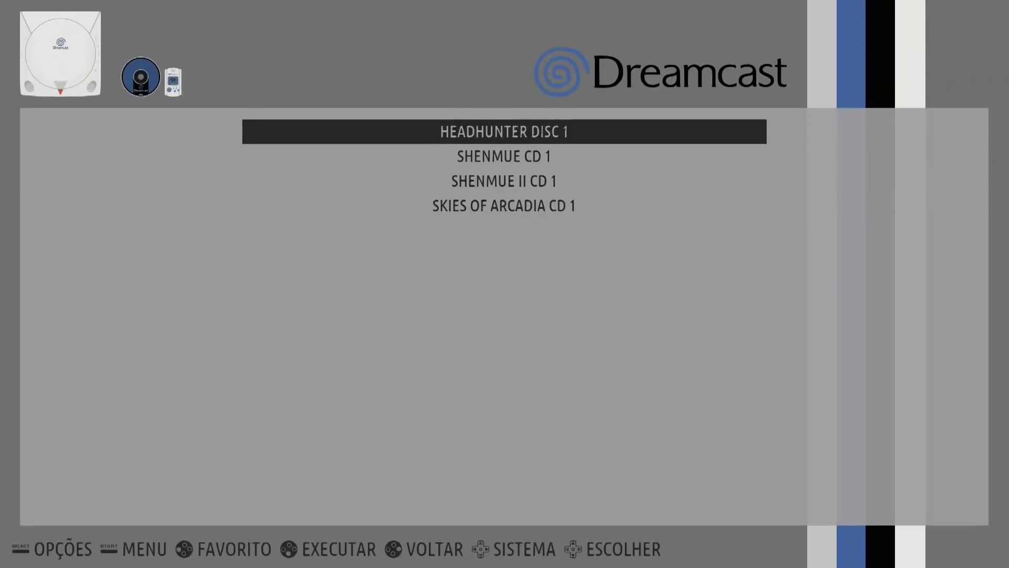
- Browse the Dreamcast games, ending on Shenmue CD 1
{"action": "key", "text": "Down"}
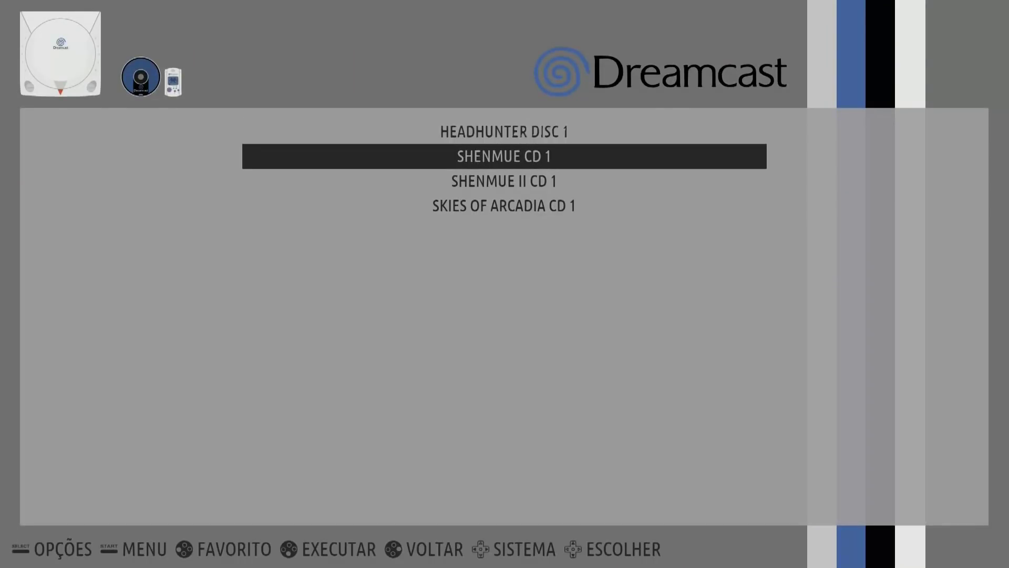
{"action": "key", "text": "Down"}
{"action": "key", "text": "Down"}
{"action": "key", "text": "Up"}
{"action": "key", "text": "Up"}
{"action": "key", "text": "Up"}
{"action": "key", "text": "Down"}
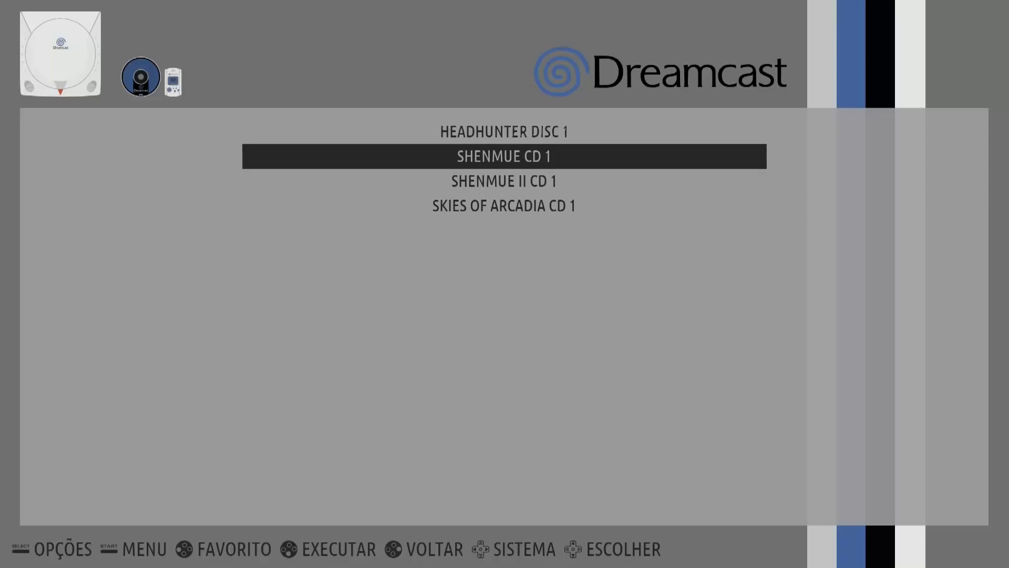